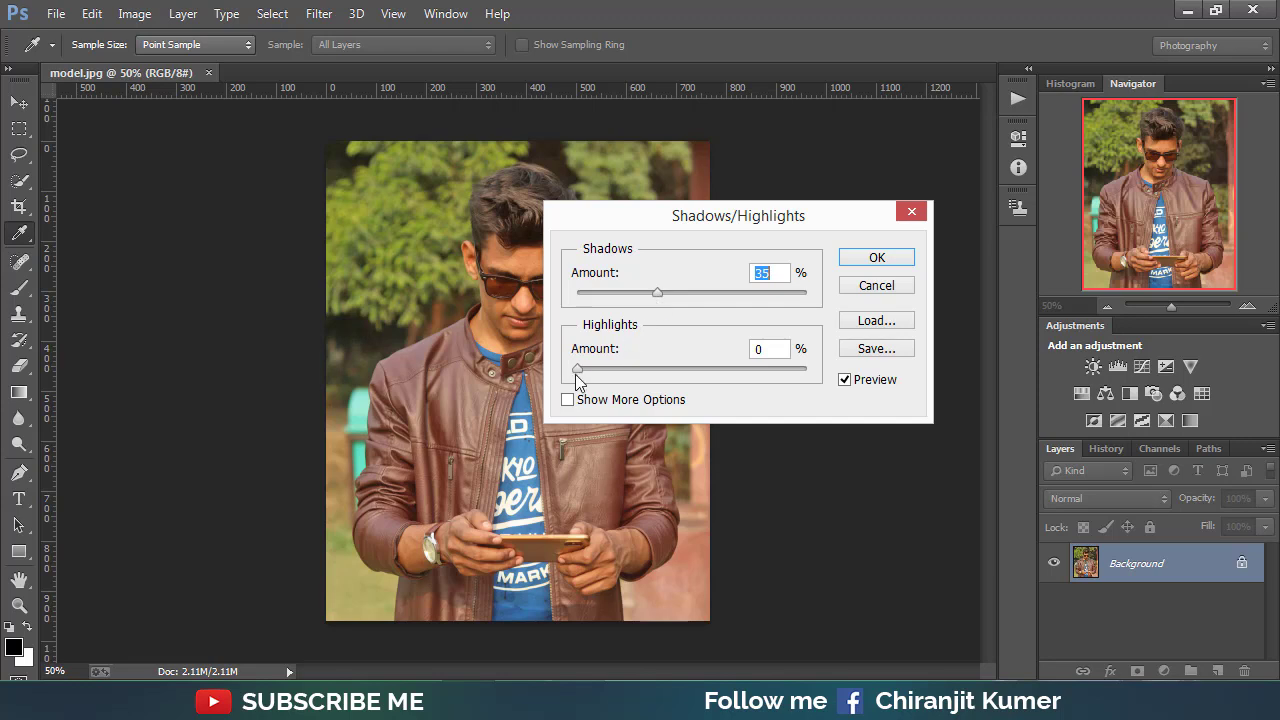
Step: Set the highlights amount to about 4%, raise the shadows amount slightly, and apply the Shadows/Highlights adjustment
drag(577, 370, 584, 373)
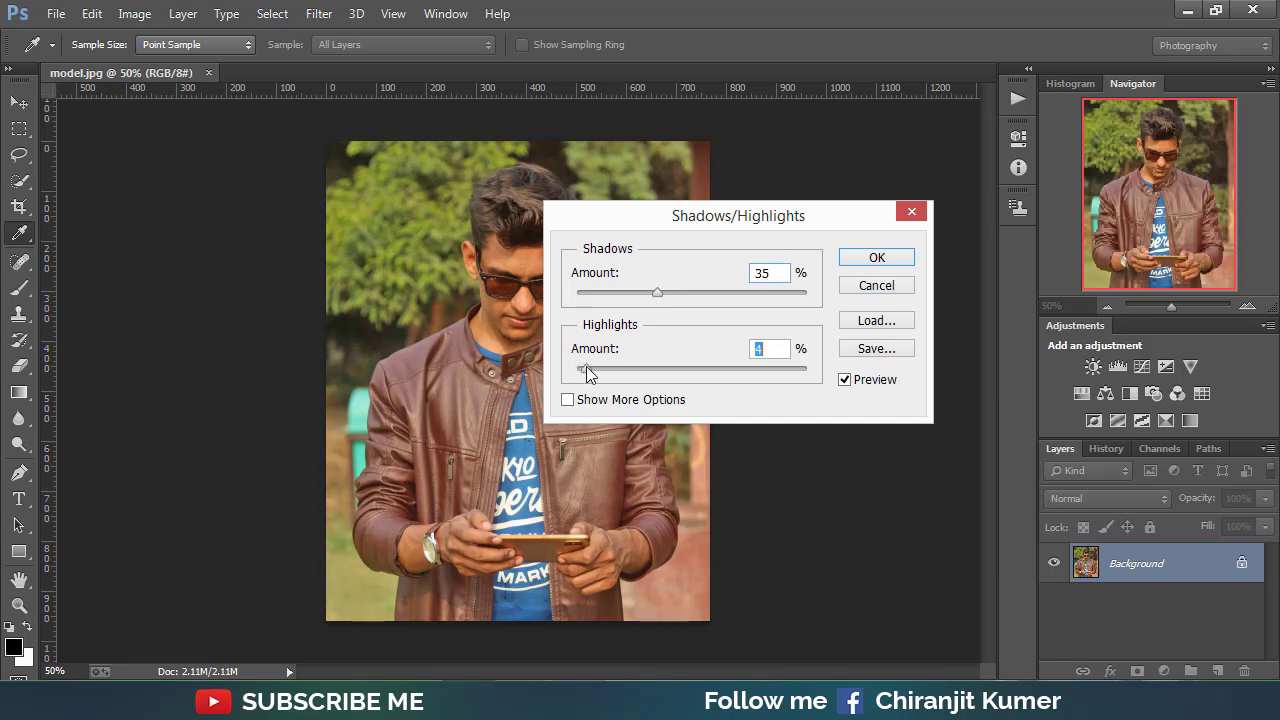
drag(658, 294, 667, 294)
click(908, 262)
key(v)
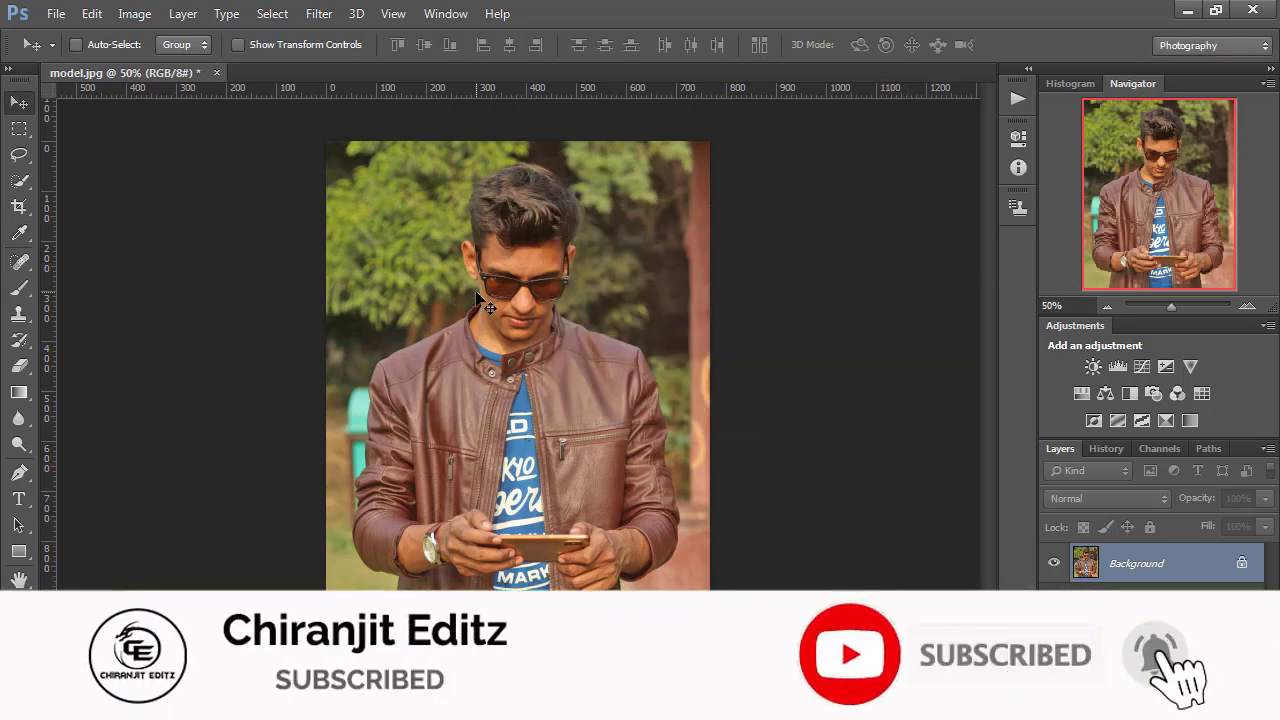
Step: Select the whole man with the Quick Selection tool, subtracting the background area spilled beside his jacket sleeve
click(18, 180)
click(100, 178)
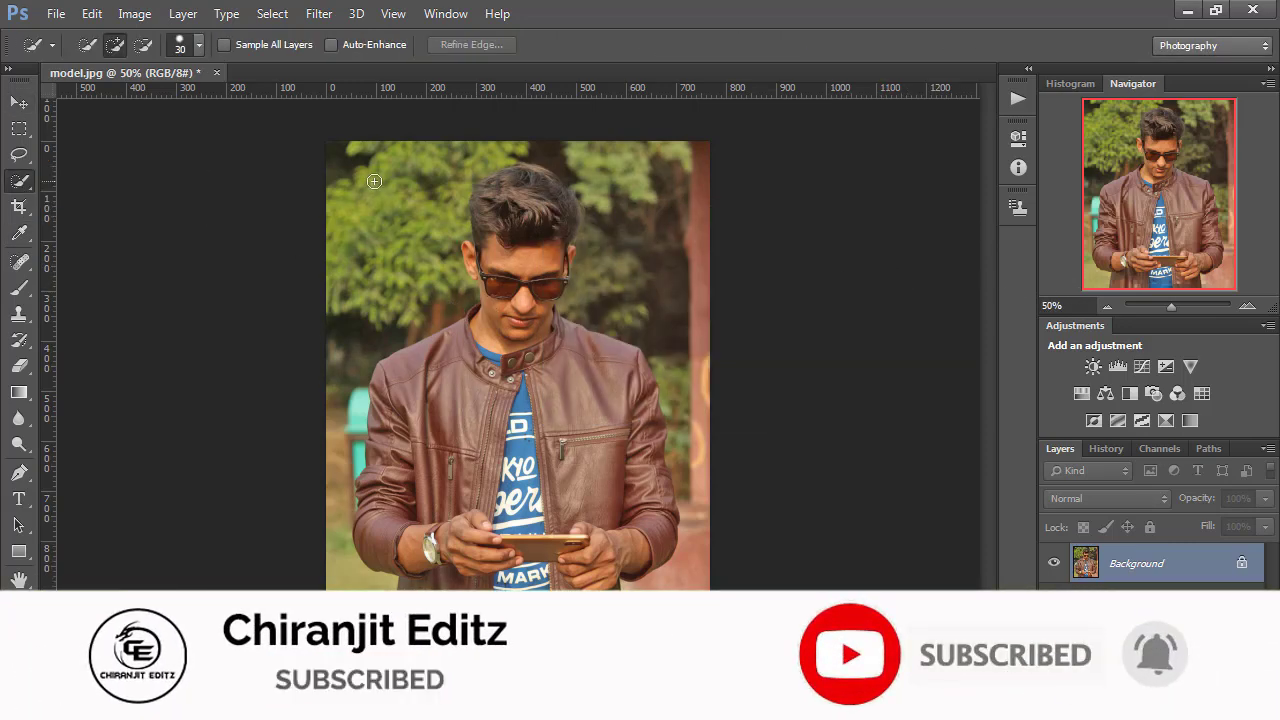
drag(515, 175, 544, 607)
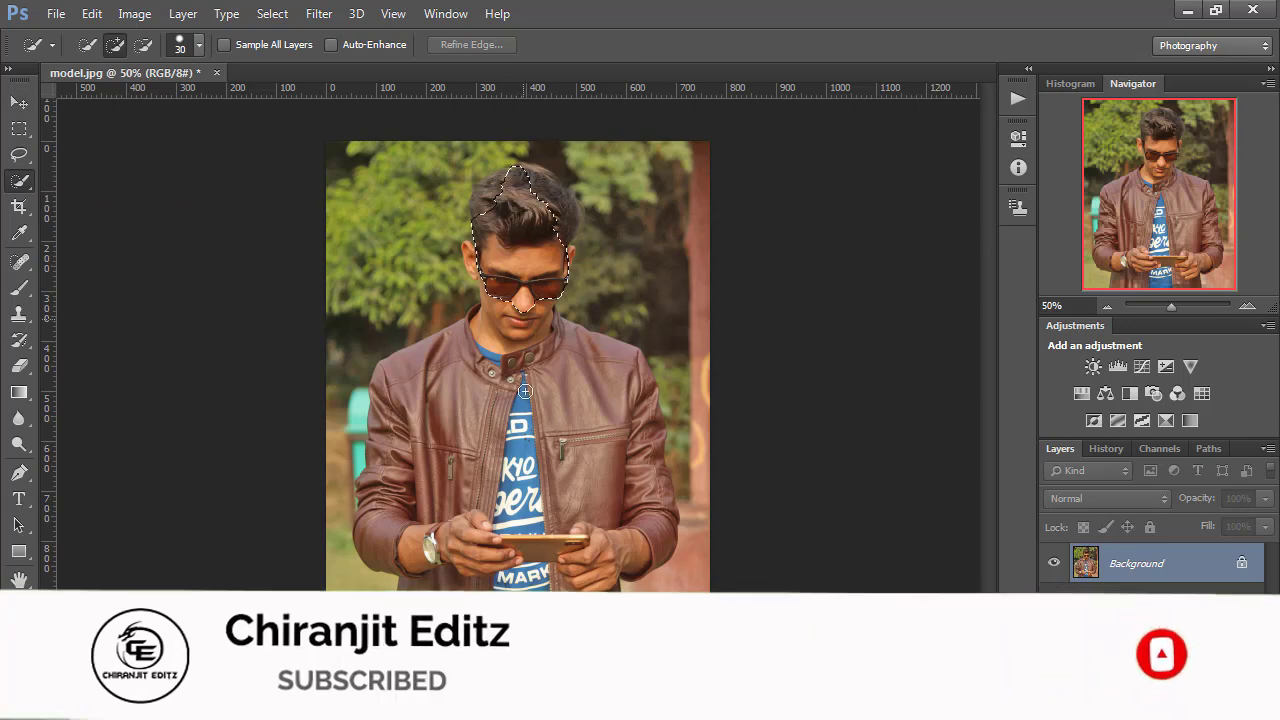
mouse_move(485, 540)
mouse_down()
mouse_move(482, 415)
mouse_move(461, 340)
mouse_move(389, 388)
mouse_move(376, 519)
mouse_move(406, 554)
mouse_move(366, 510)
mouse_up()
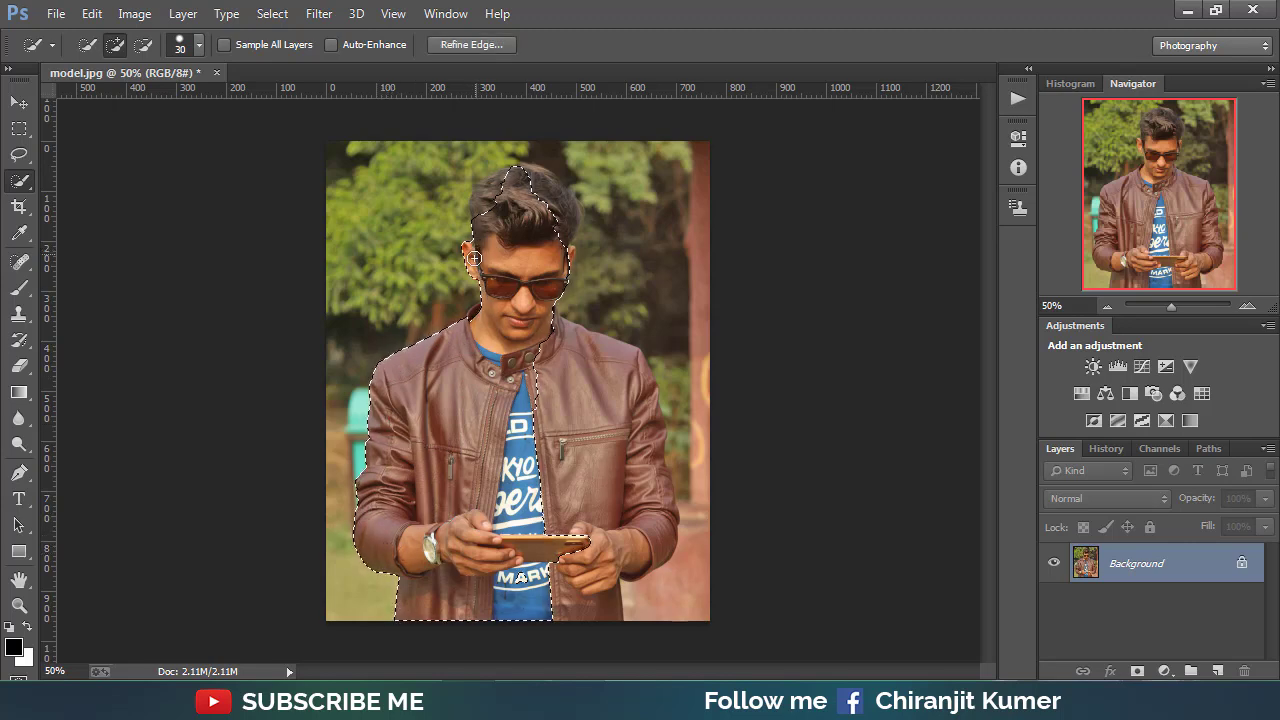
drag(484, 213, 506, 182)
mouse_move(584, 351)
mouse_down()
mouse_move(622, 400)
mouse_move(640, 490)
mouse_up()
mouse_move(633, 435)
mouse_down()
mouse_move(642, 366)
mouse_move(666, 463)
mouse_move(655, 512)
mouse_move(596, 598)
mouse_up()
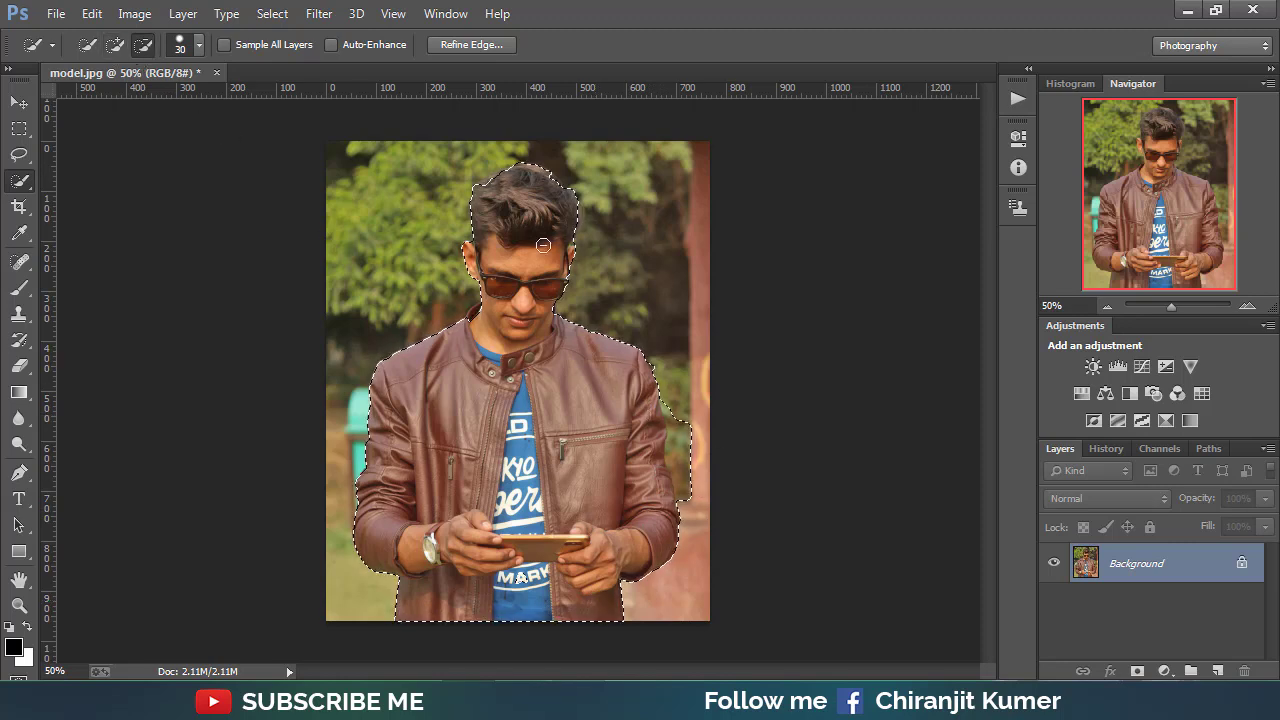
mouse_move(684, 405)
mouse_down()
mouse_move(682, 494)
mouse_move(699, 430)
mouse_up()
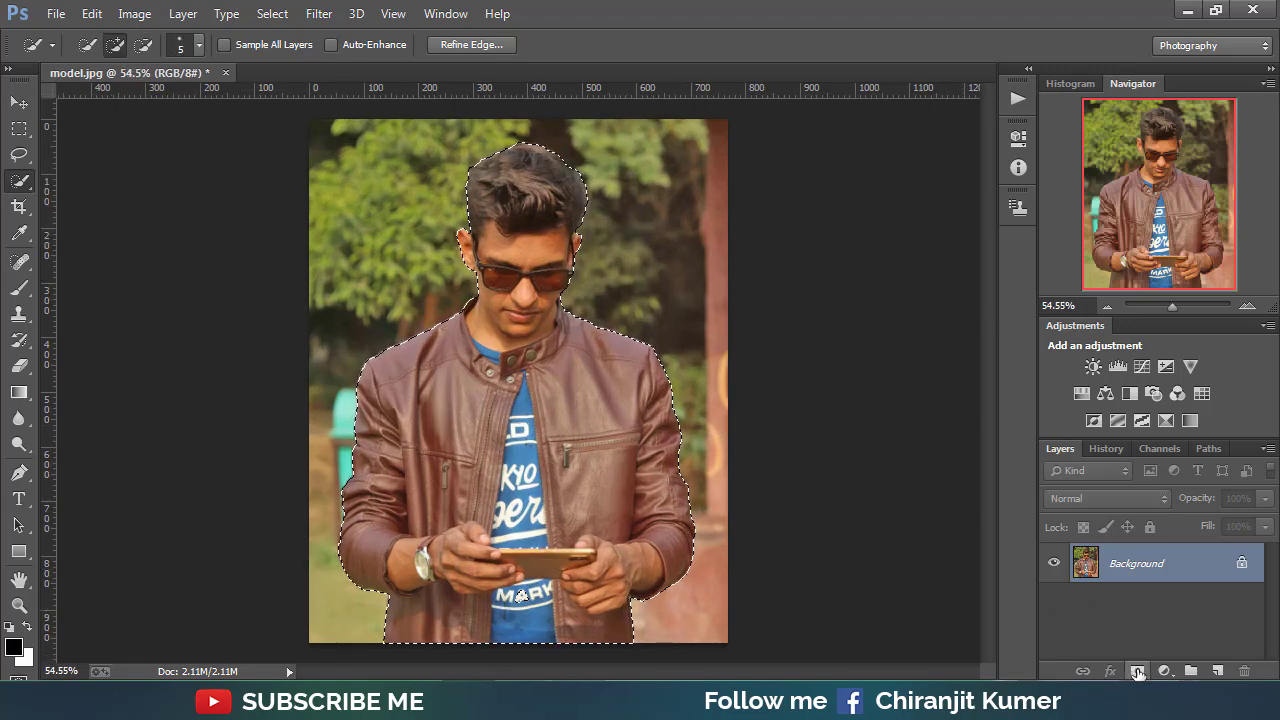
Step: Turn the selection into a layer mask and refine its edge around the hair and ear with a size 10 Refine Radius brush
click(1138, 672)
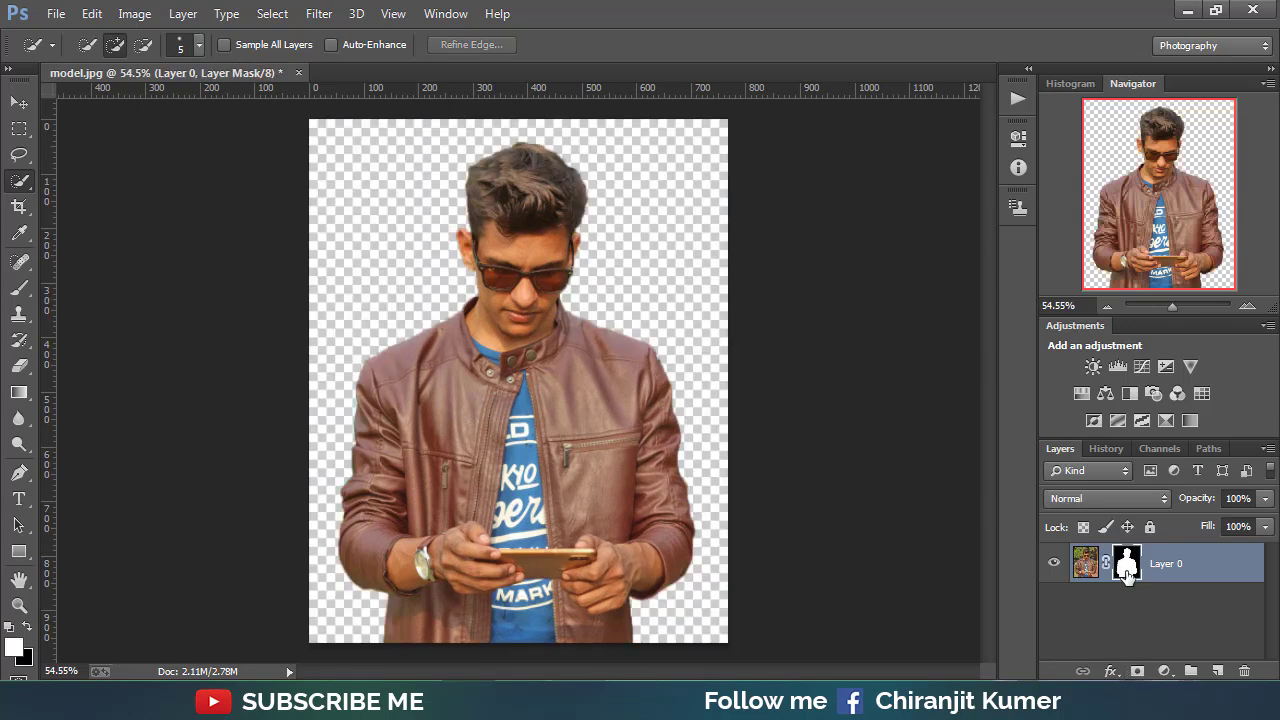
right_click(1127, 570)
click(1105, 526)
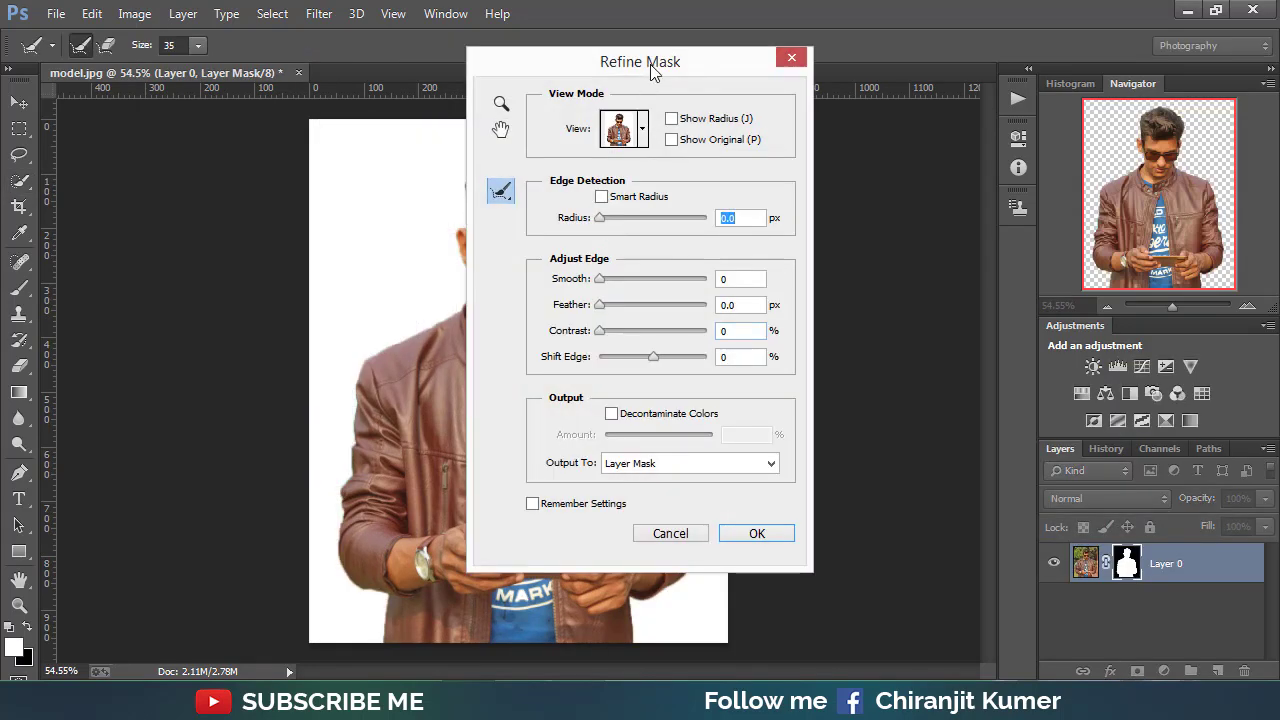
drag(652, 70, 981, 64)
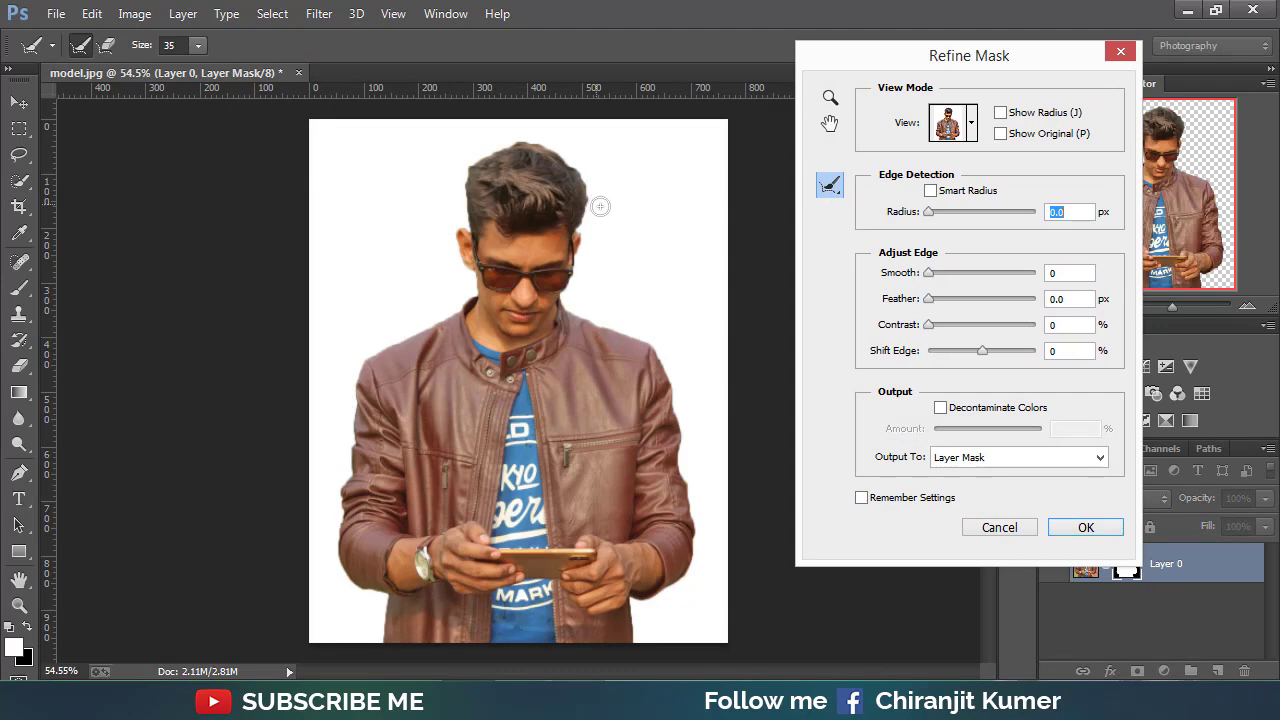
scroll(628, 237, up, 7)
drag(608, 248, 677, 502)
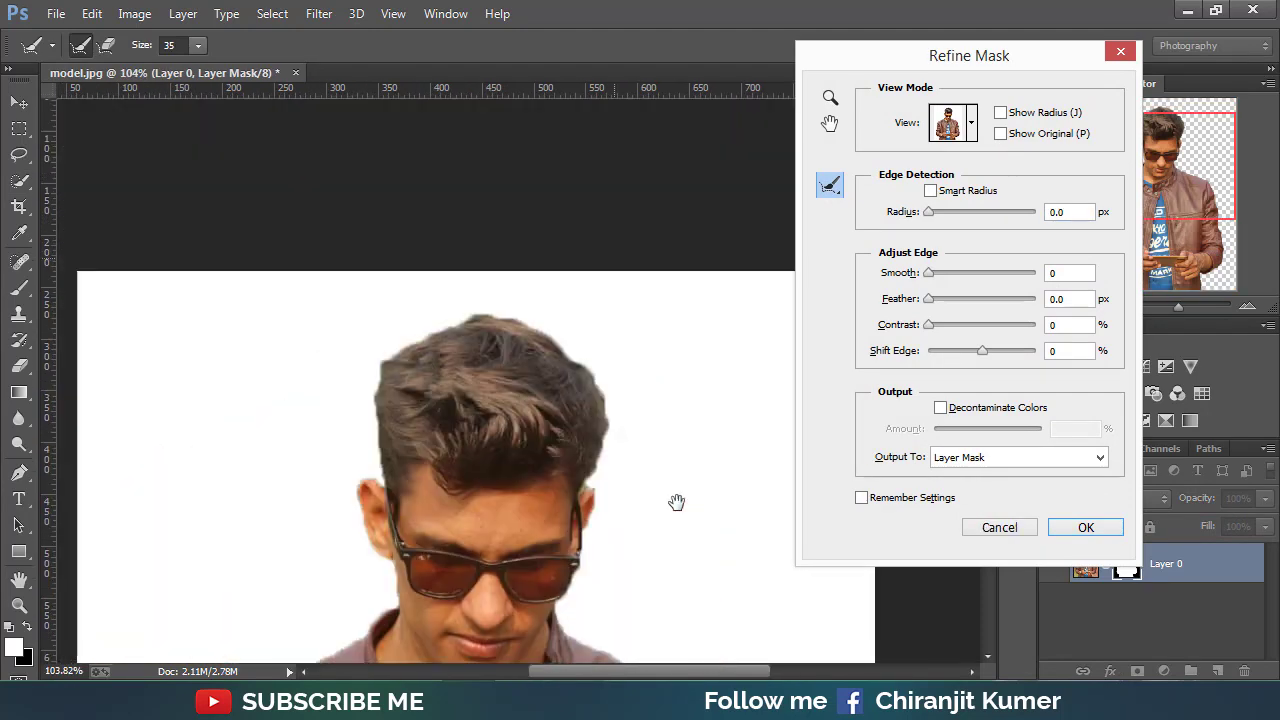
key(bracketleft)
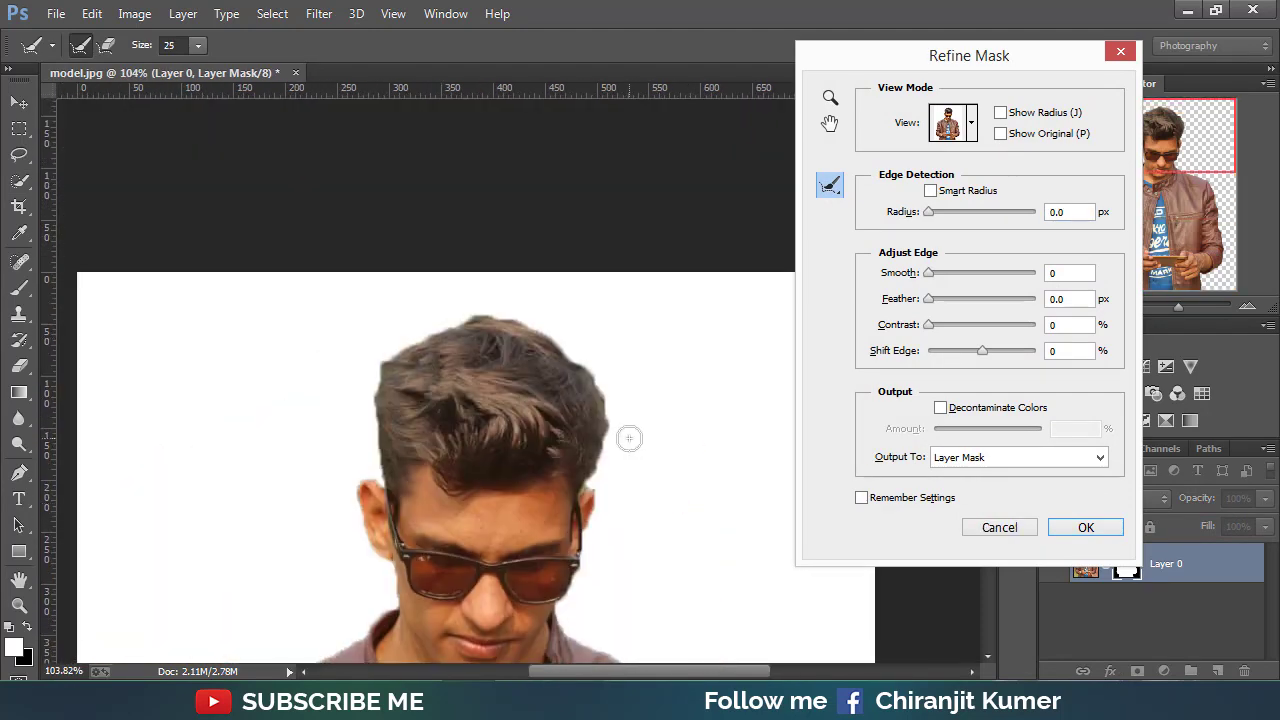
key(bracketleft)
drag(374, 475, 381, 479)
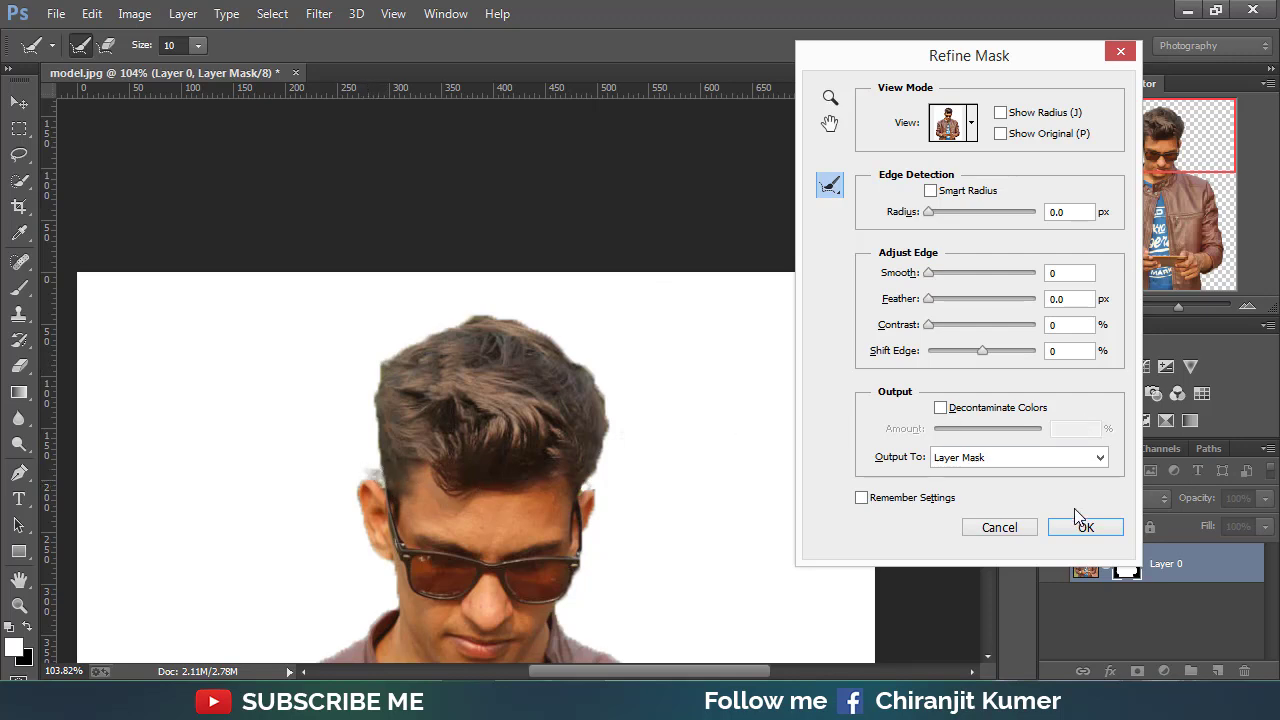
click(1100, 533)
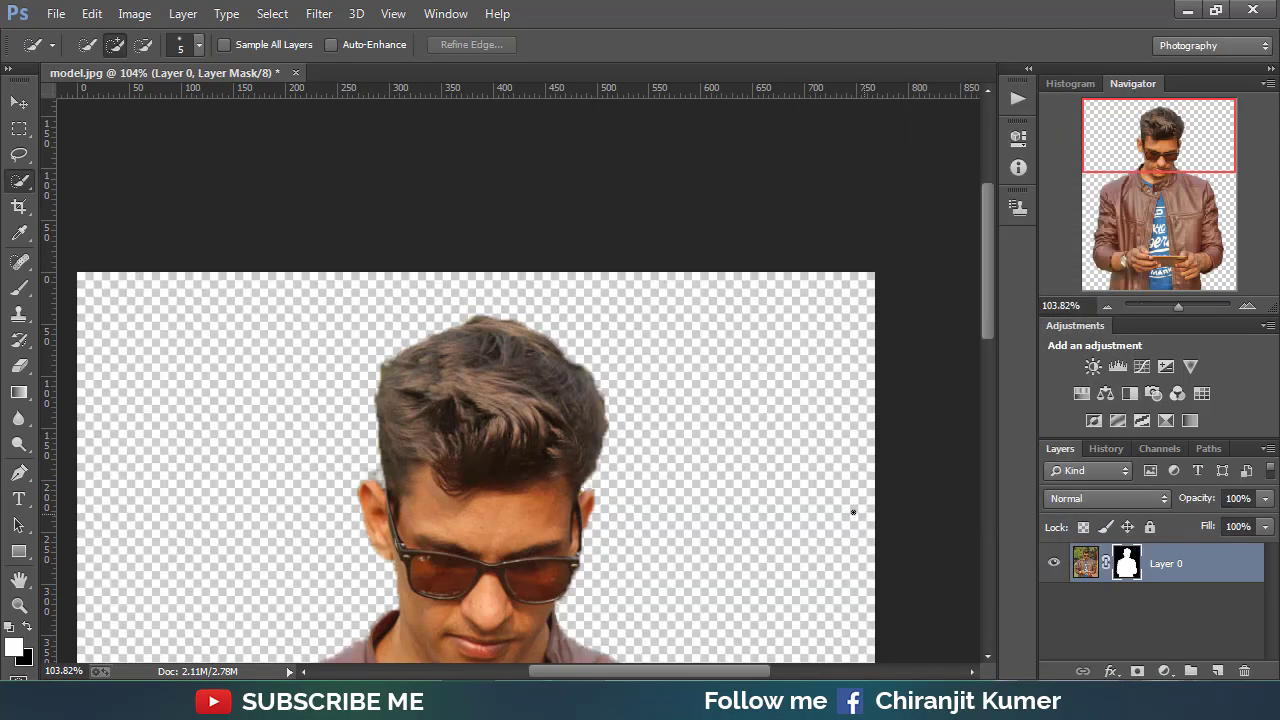
Step: Start the Camera Raw filter on the layer's image rather than its mask, setting exposure to +0.40 and contrast to +20
scroll(798, 490, down, 5)
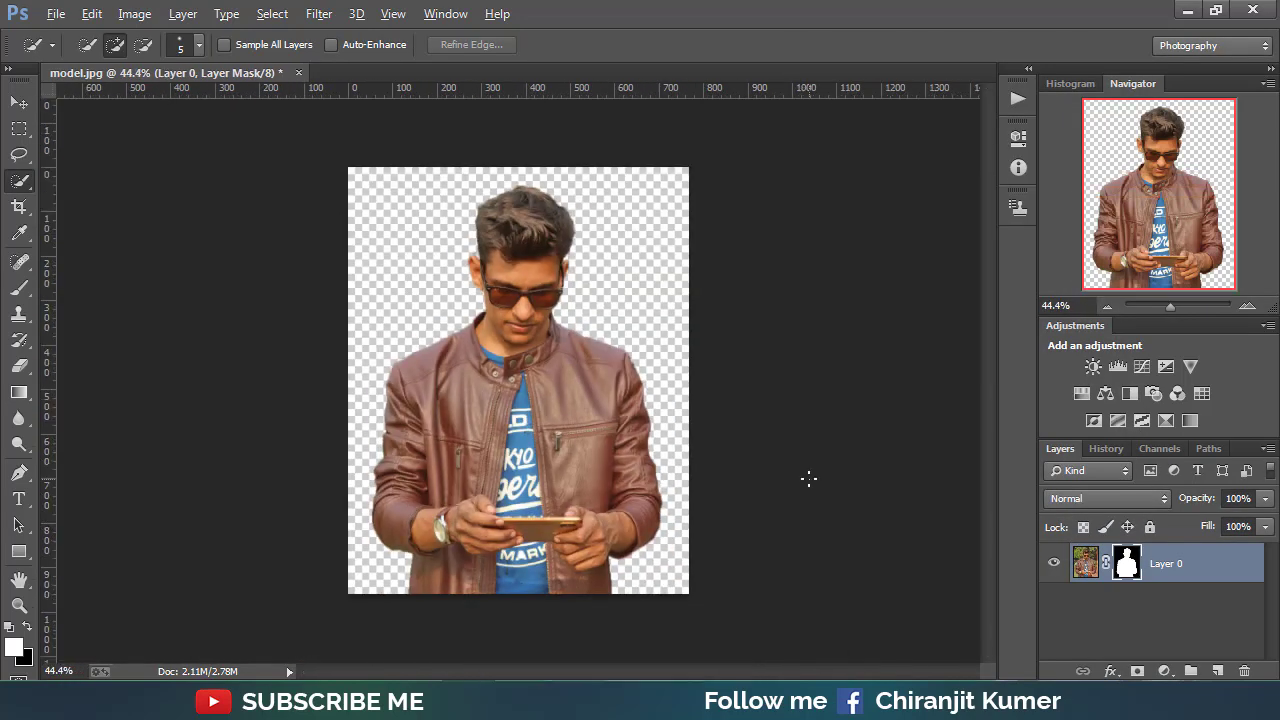
click(1084, 564)
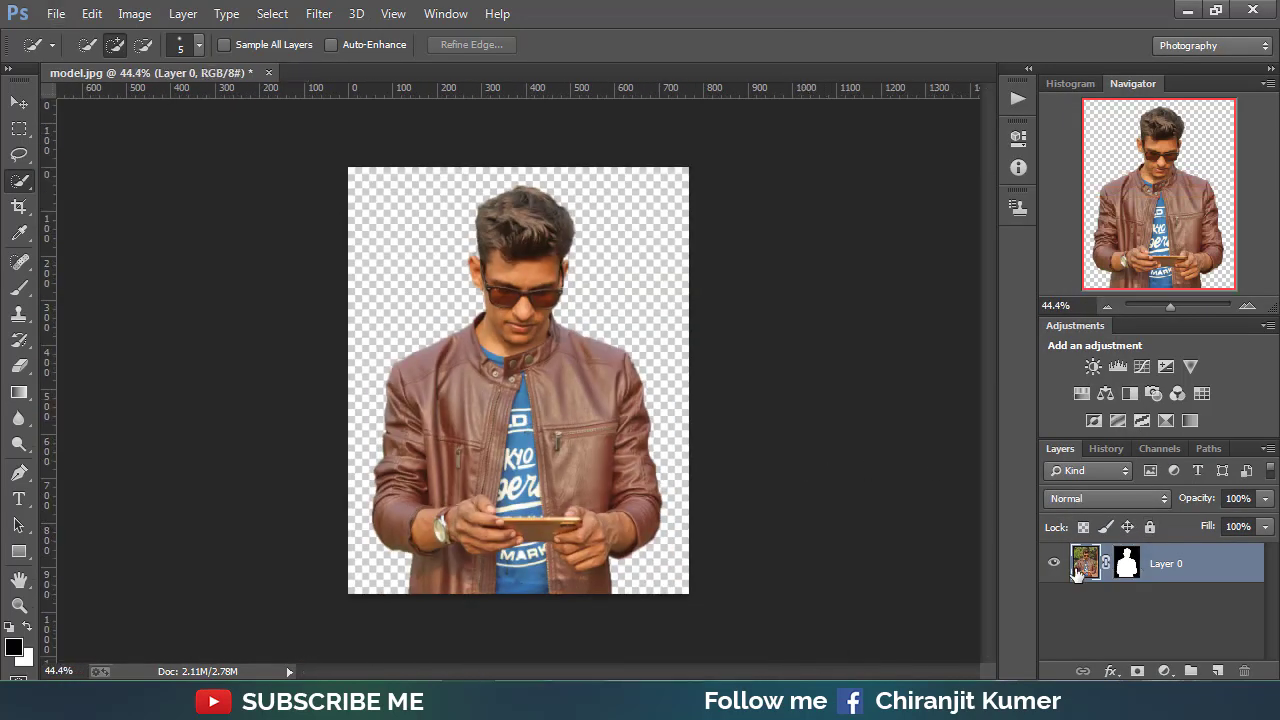
click(318, 14)
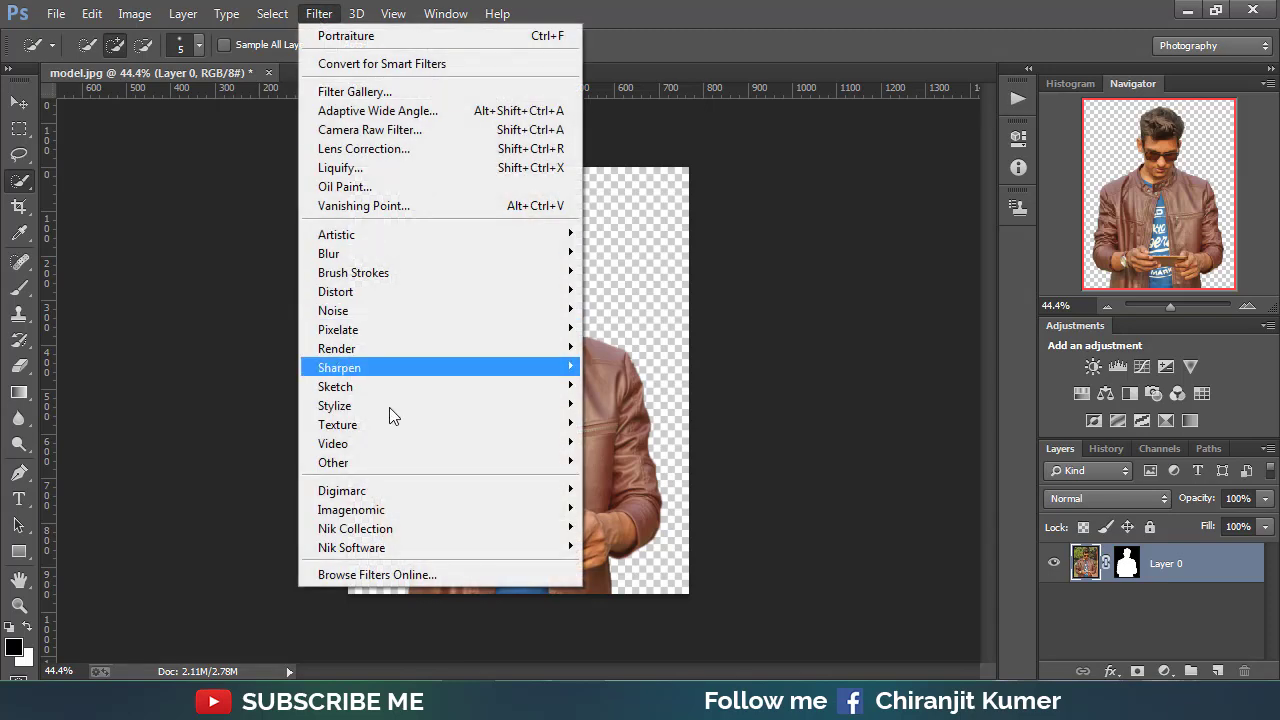
click(413, 132)
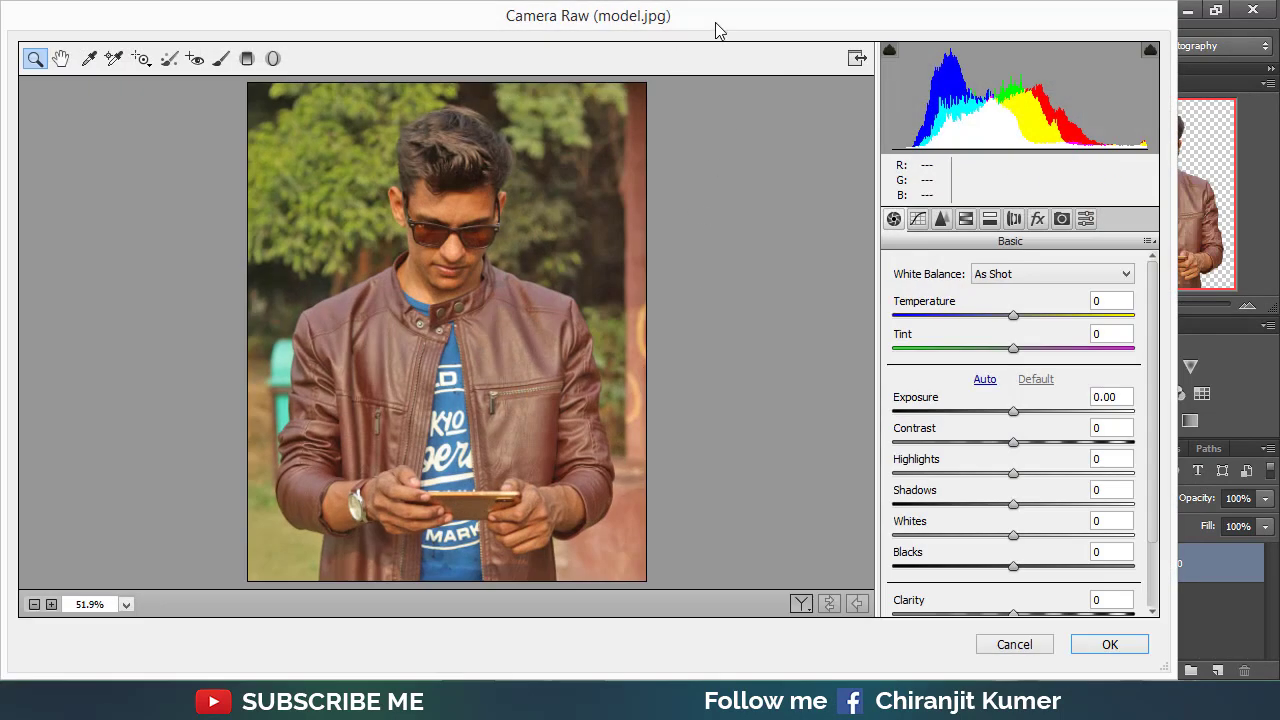
drag(715, 30, 775, 40)
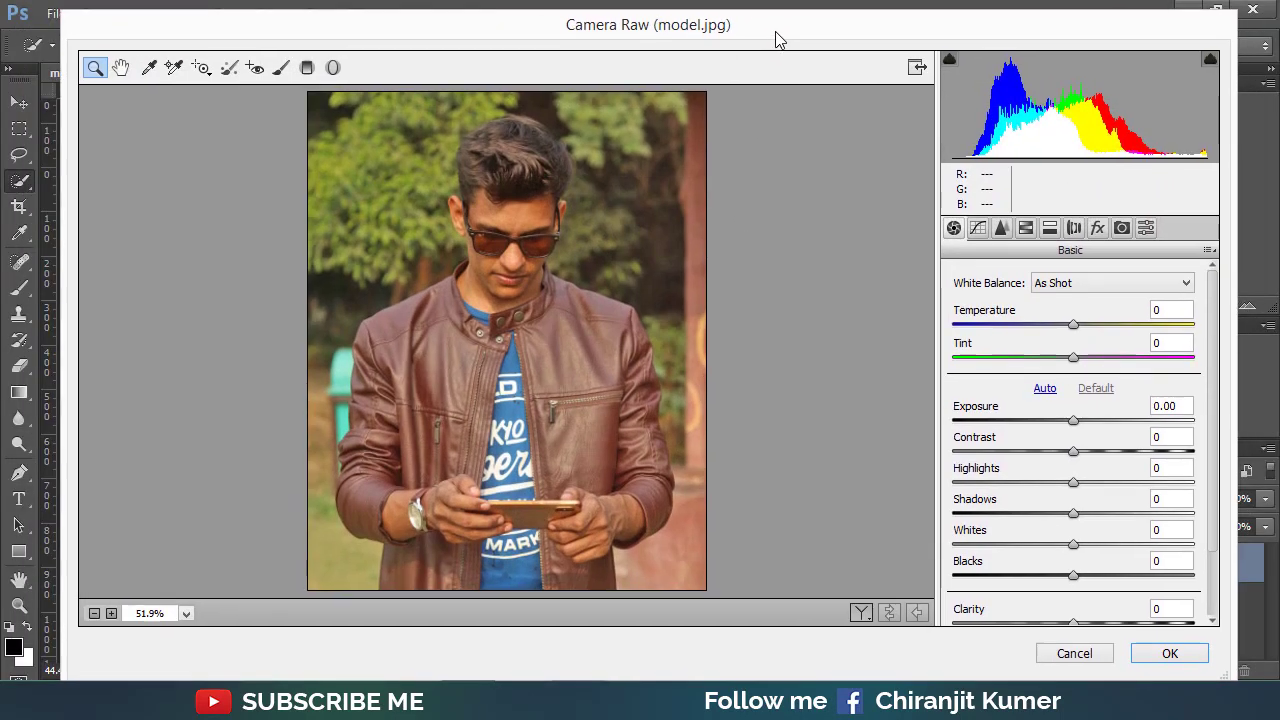
click(1076, 428)
drag(1077, 426, 1102, 460)
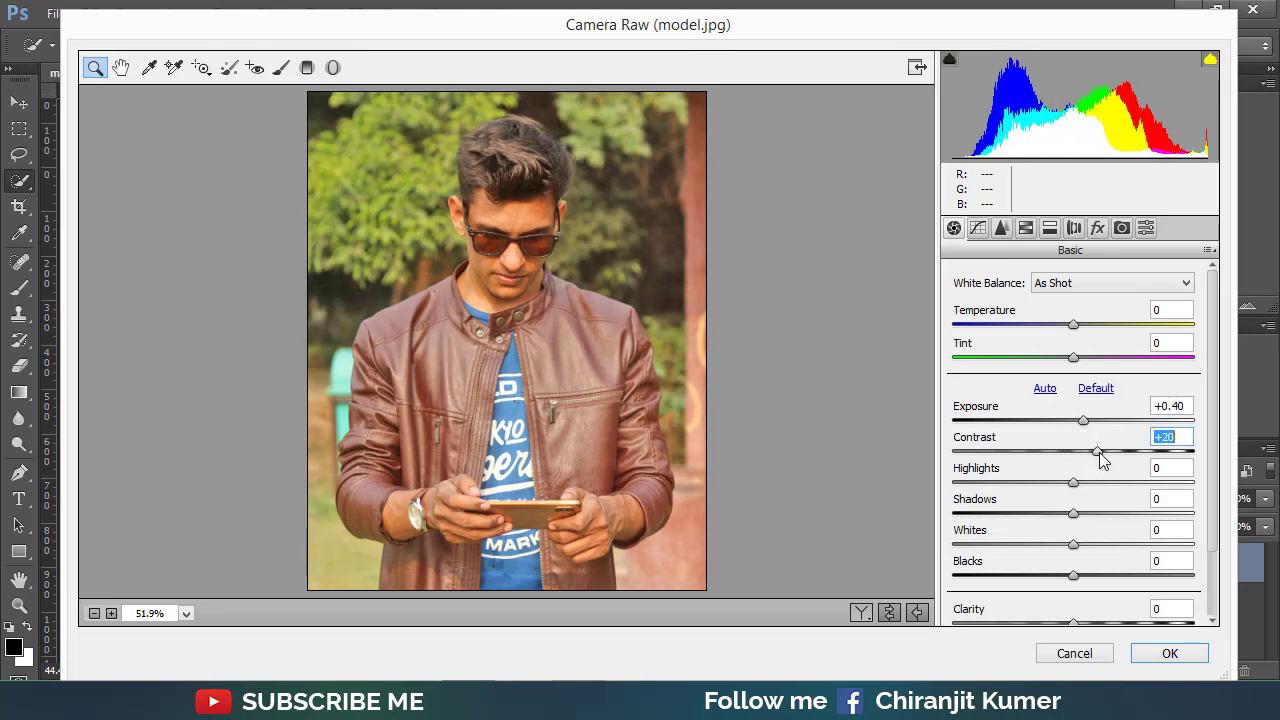
Step: Adjust the HSL colours: hue oranges +15 and yellows -8, saturation oranges +19 and yellows -8
click(1026, 230)
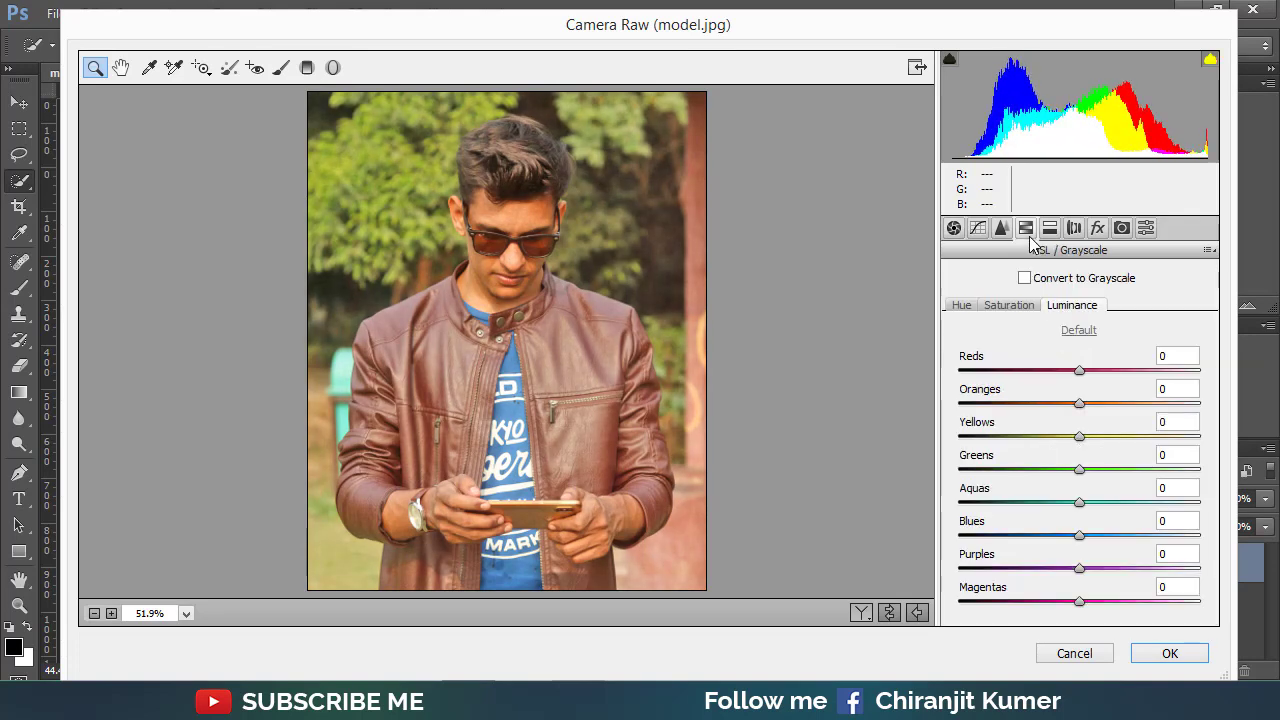
click(966, 306)
click(1082, 406)
drag(1089, 407, 1070, 437)
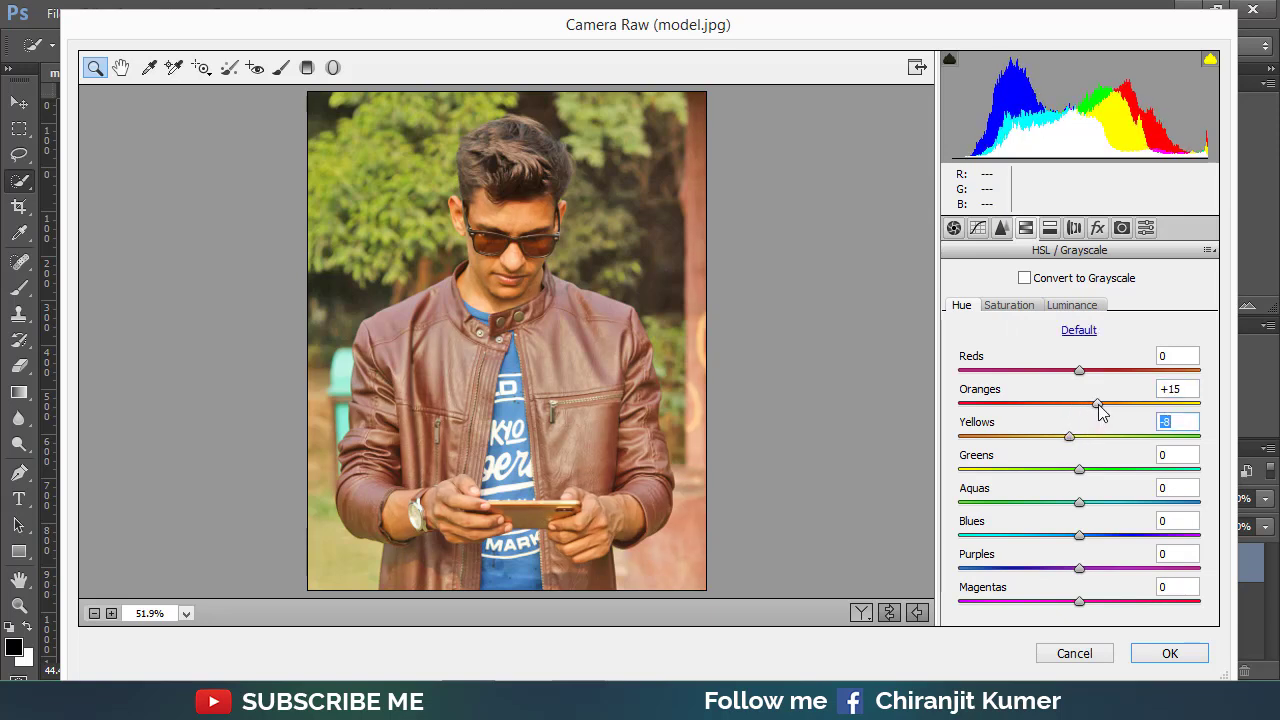
click(1024, 307)
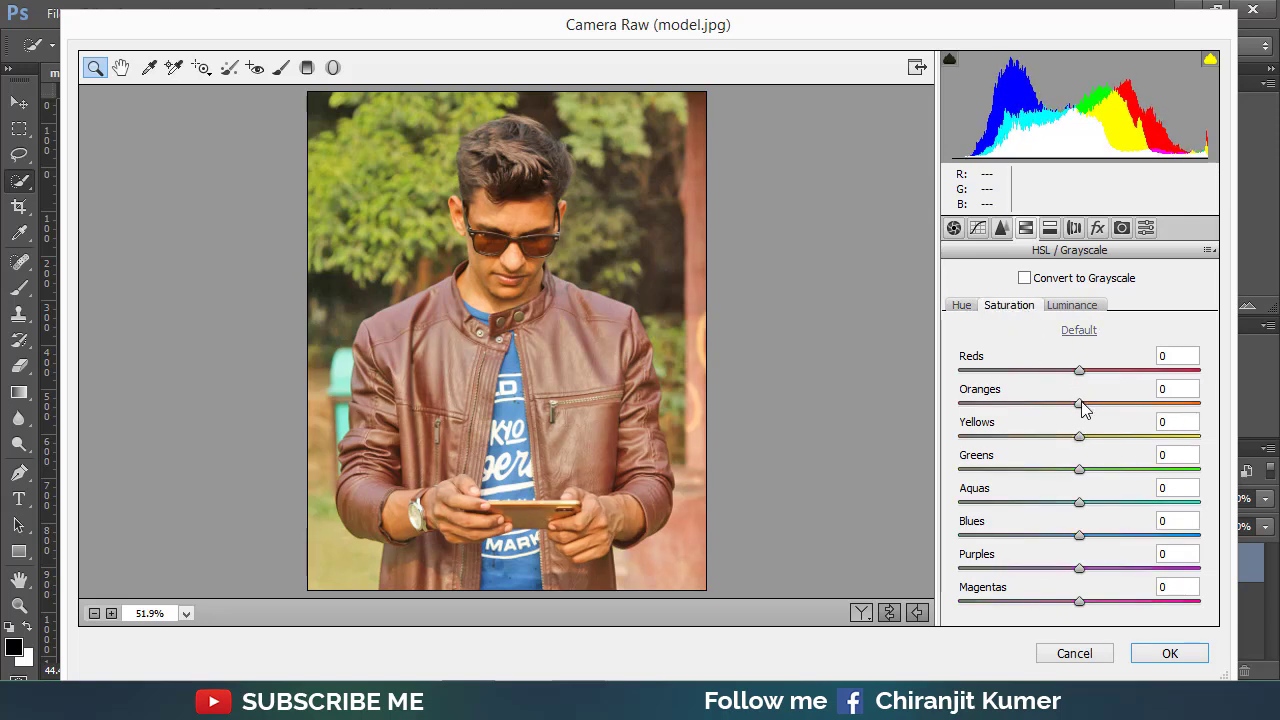
drag(1082, 406, 1070, 437)
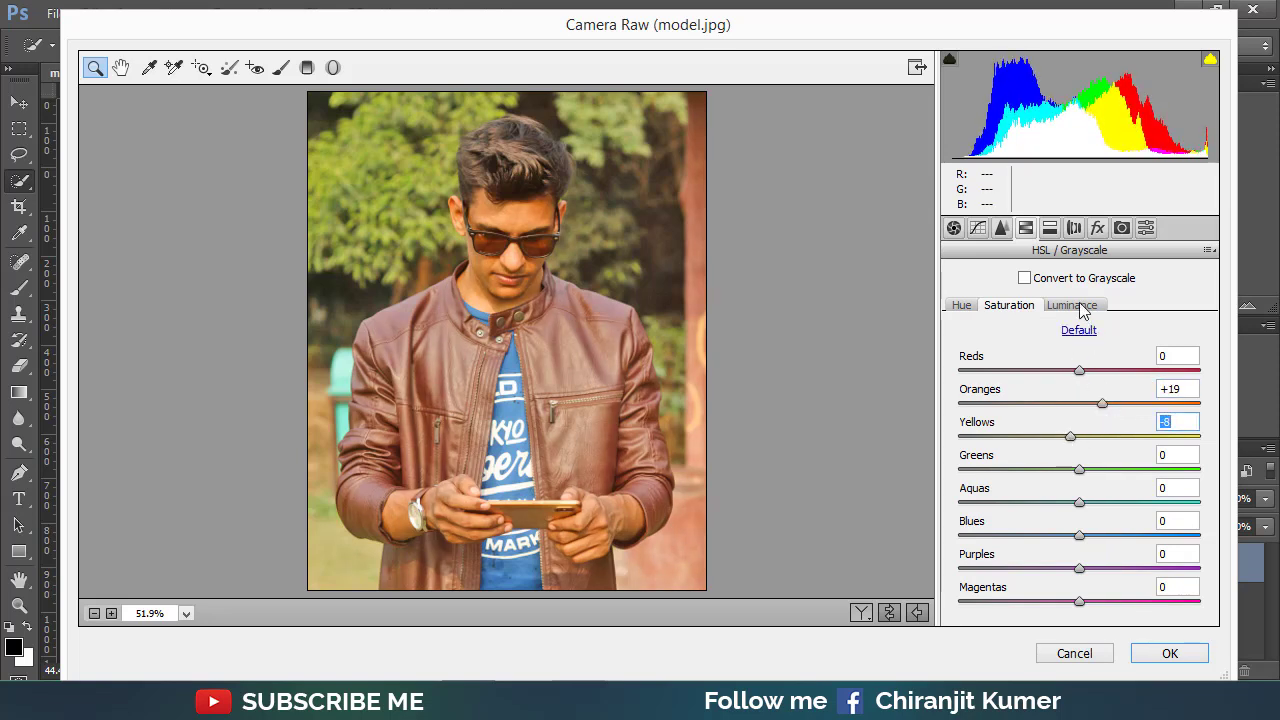
Step: Set the HSL luminance to oranges +35 and yellows -18, and reduce the oranges hue to +7
click(1080, 305)
click(1080, 402)
drag(1082, 406, 1128, 403)
drag(1081, 438, 1057, 437)
drag(1126, 404, 1122, 404)
click(962, 305)
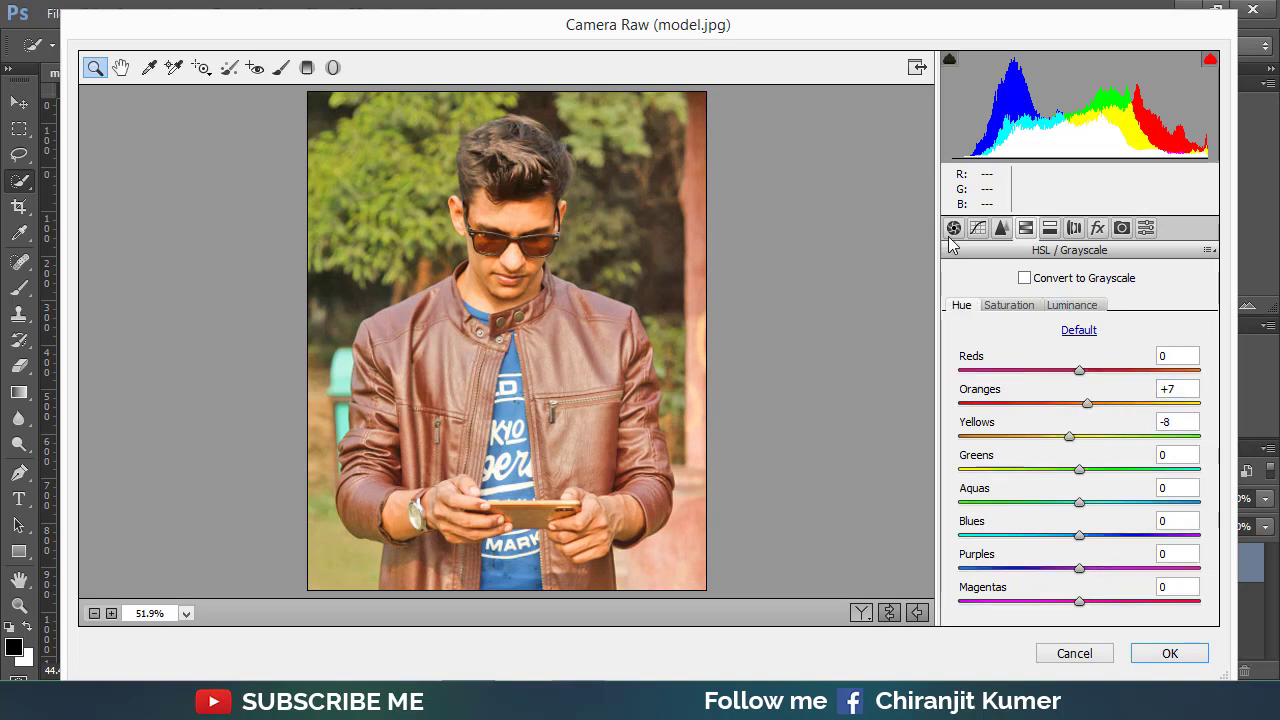
Step: Set the basic tone values to contrast +21, blacks -37 and shadows -5
click(953, 228)
click(1103, 458)
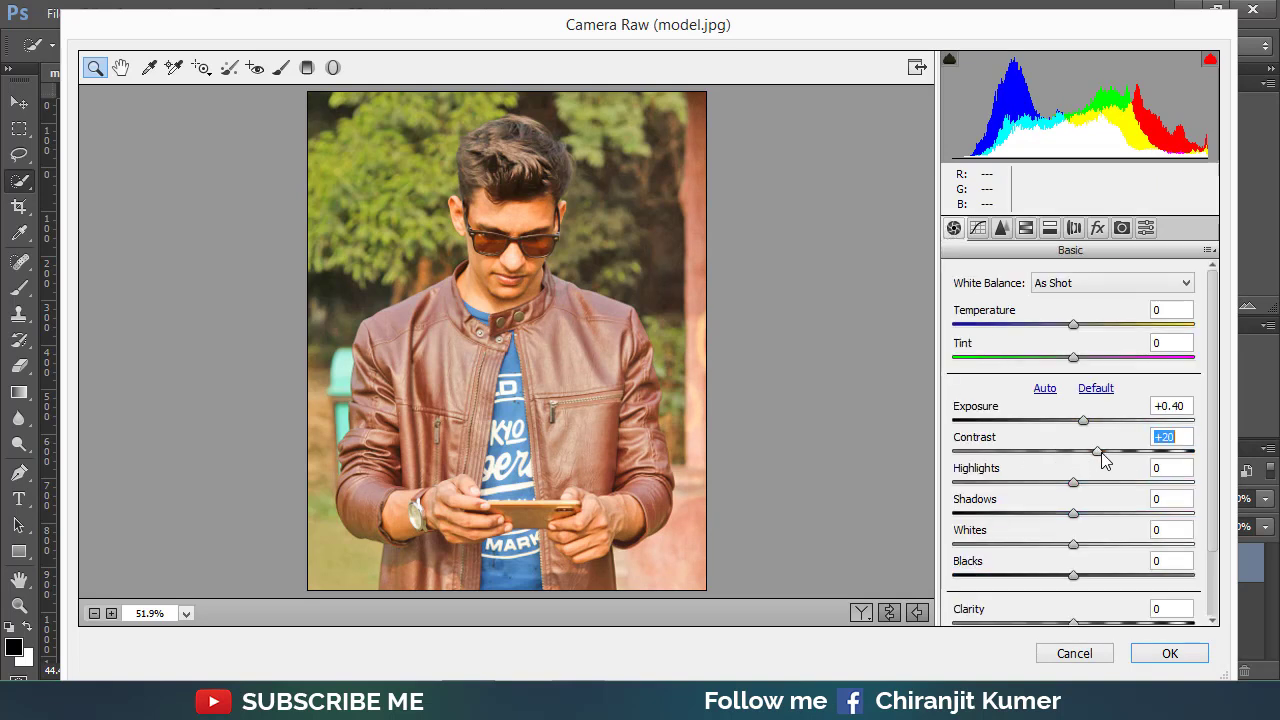
scroll(1080, 550, down, 2)
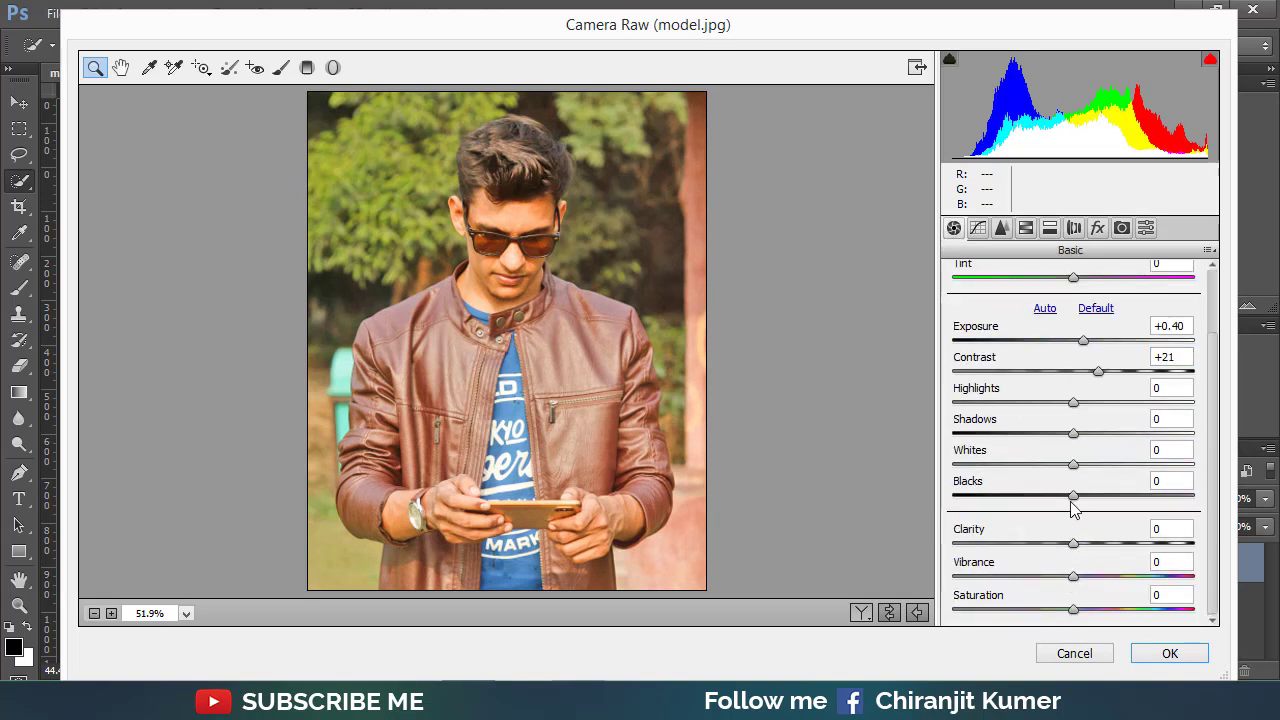
drag(1074, 502, 1031, 508)
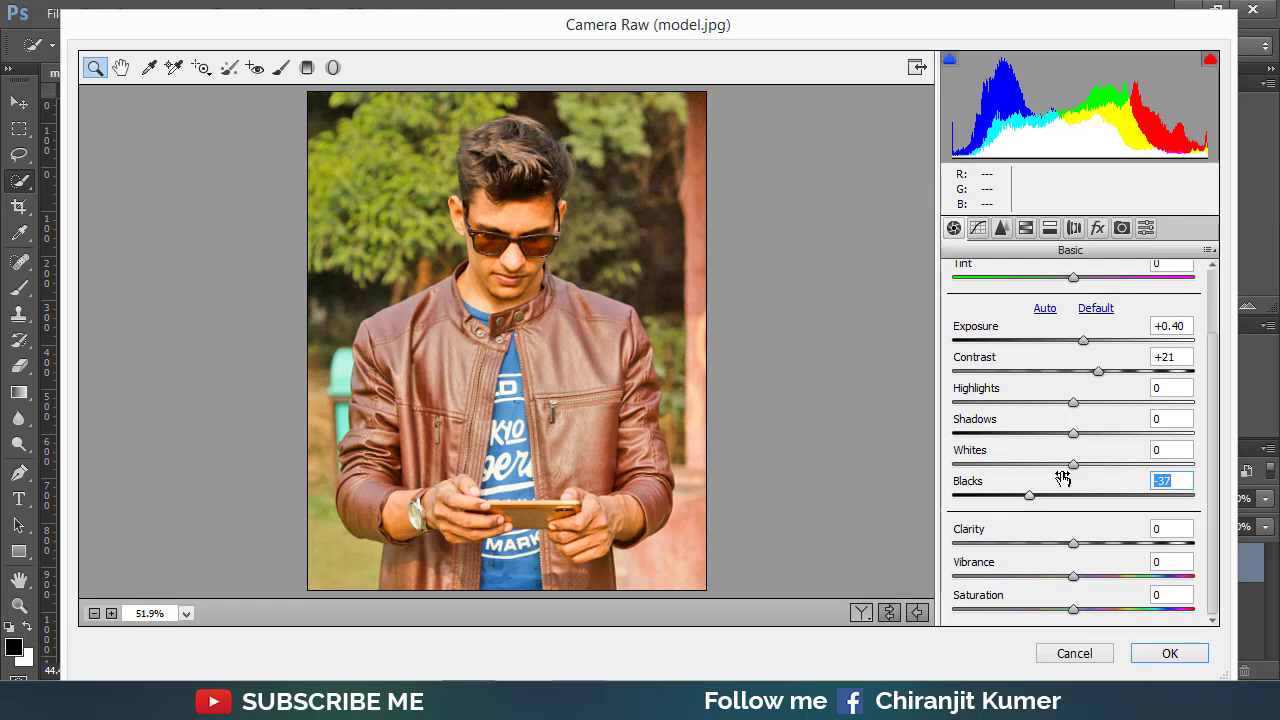
drag(1074, 438, 1067, 439)
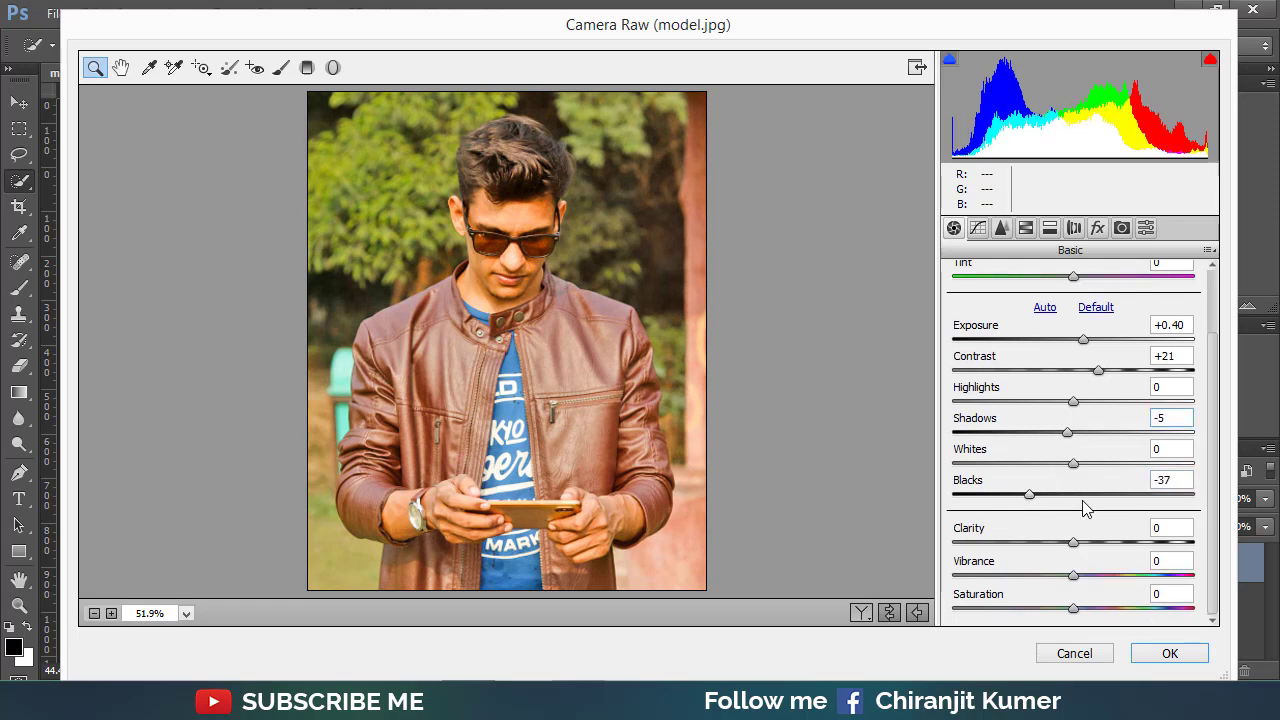
Step: Set the sharpening amount to 16 and the luminance noise reduction to 9
scroll(1084, 506, up, 3)
click(1003, 232)
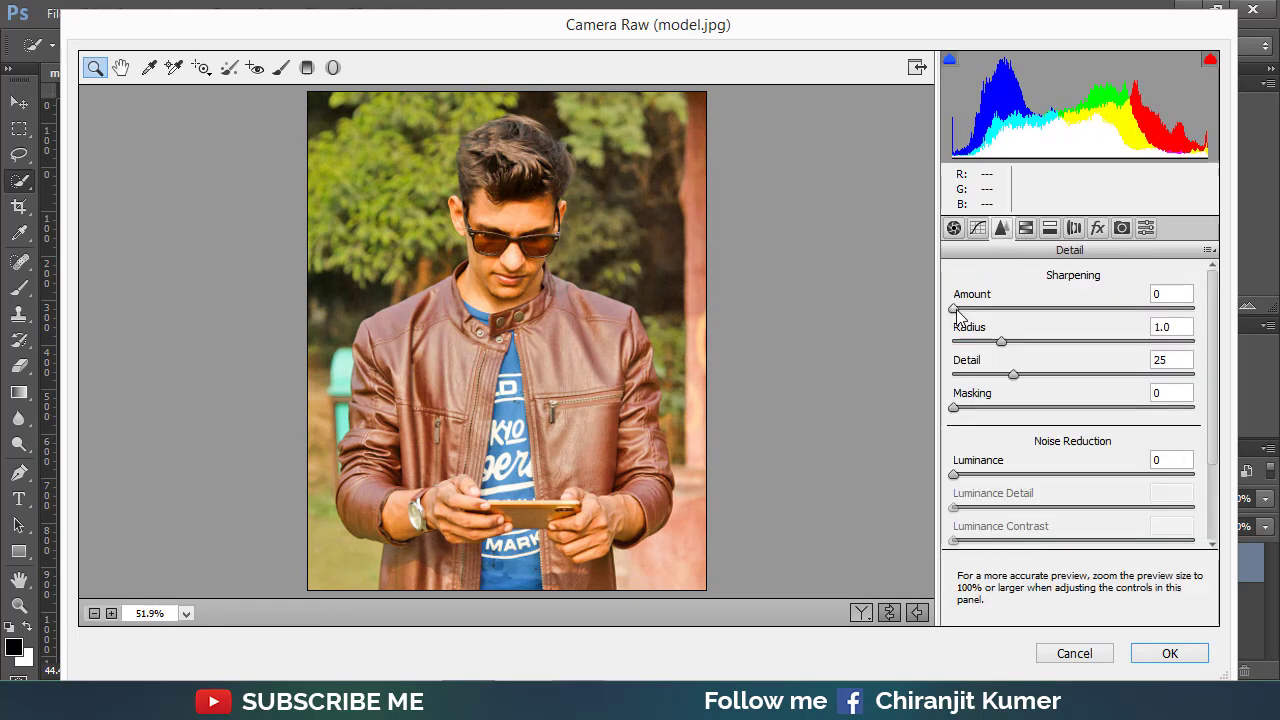
drag(959, 312, 985, 316)
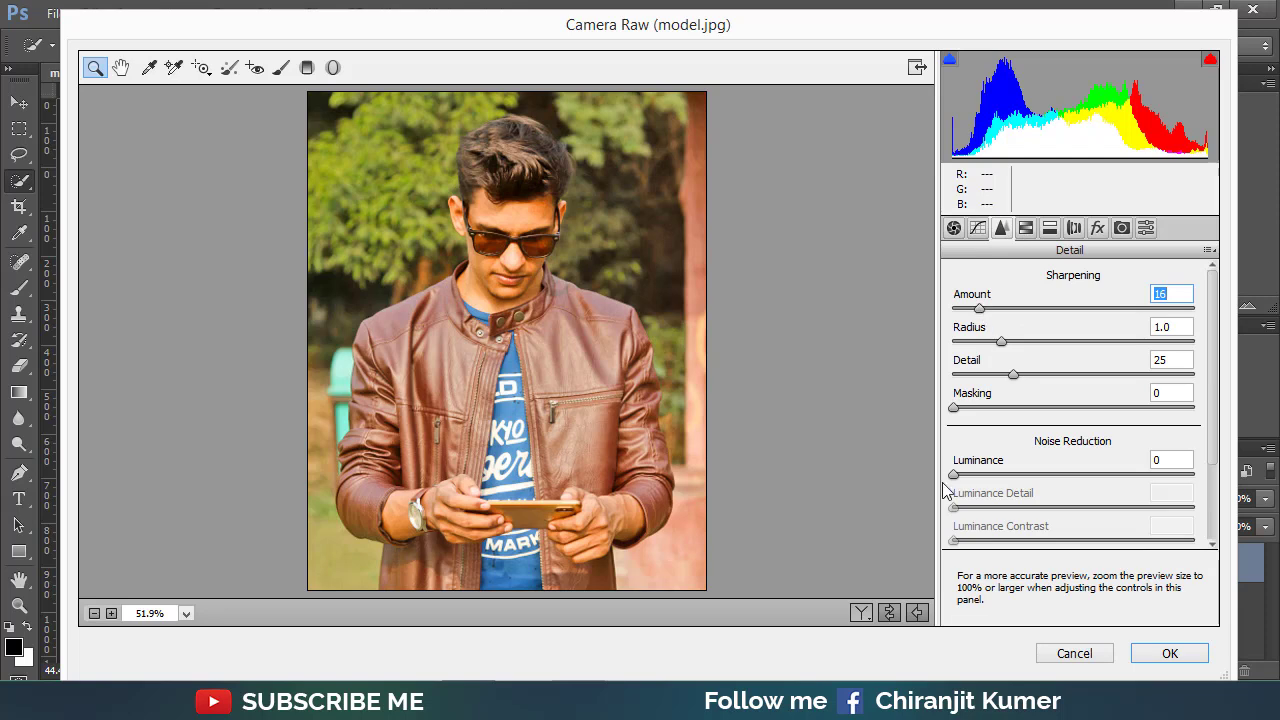
drag(955, 476, 975, 474)
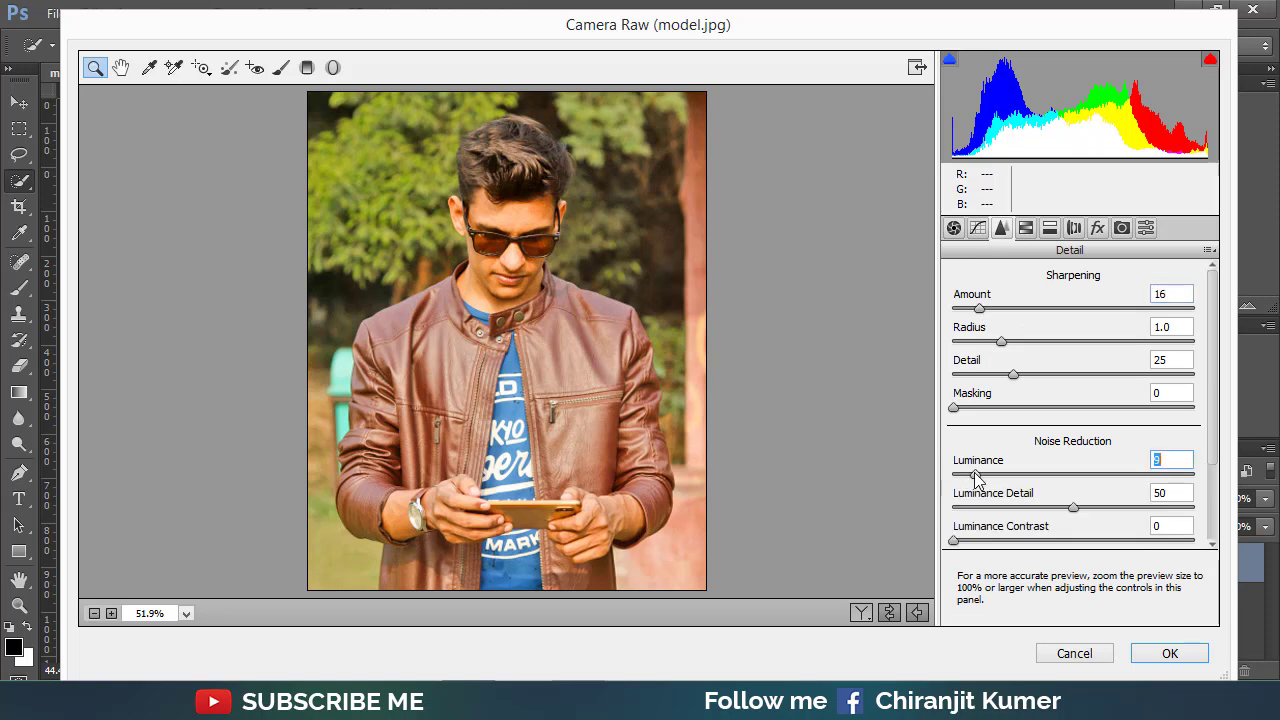
Step: Set the blacks to -35 and the HSL luminance of the reds to -8
click(954, 228)
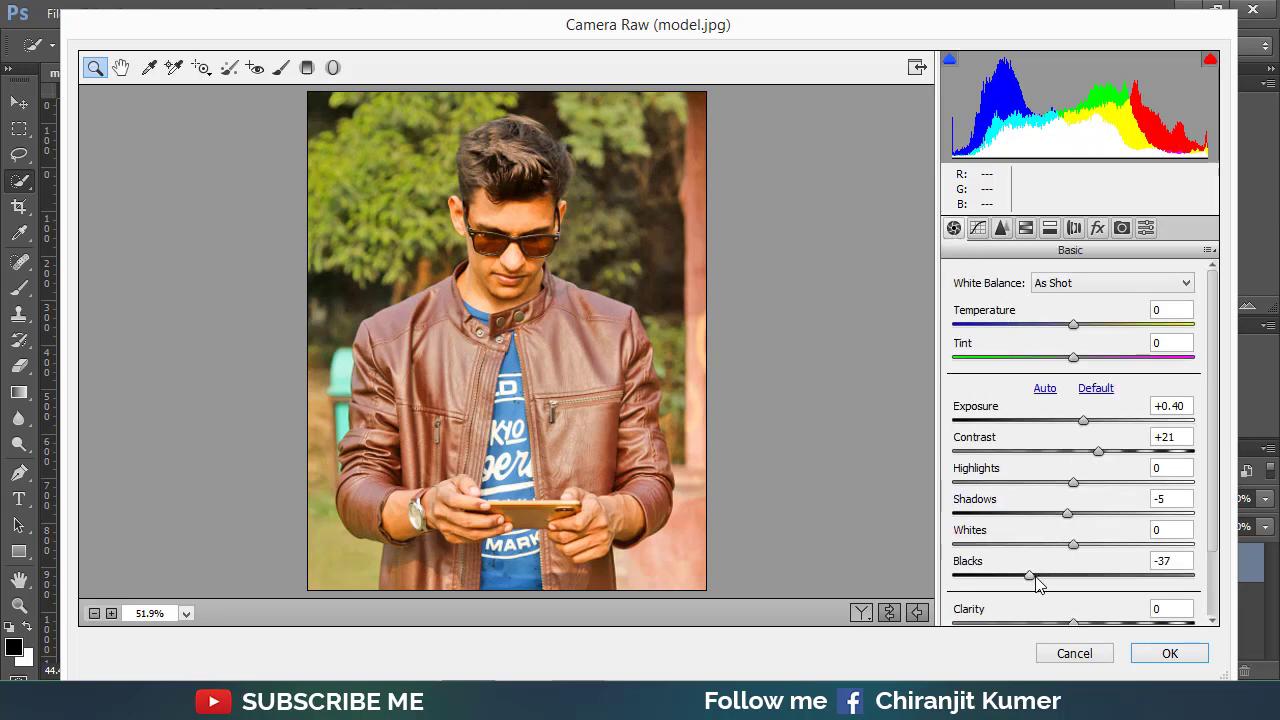
drag(1037, 579, 1050, 578)
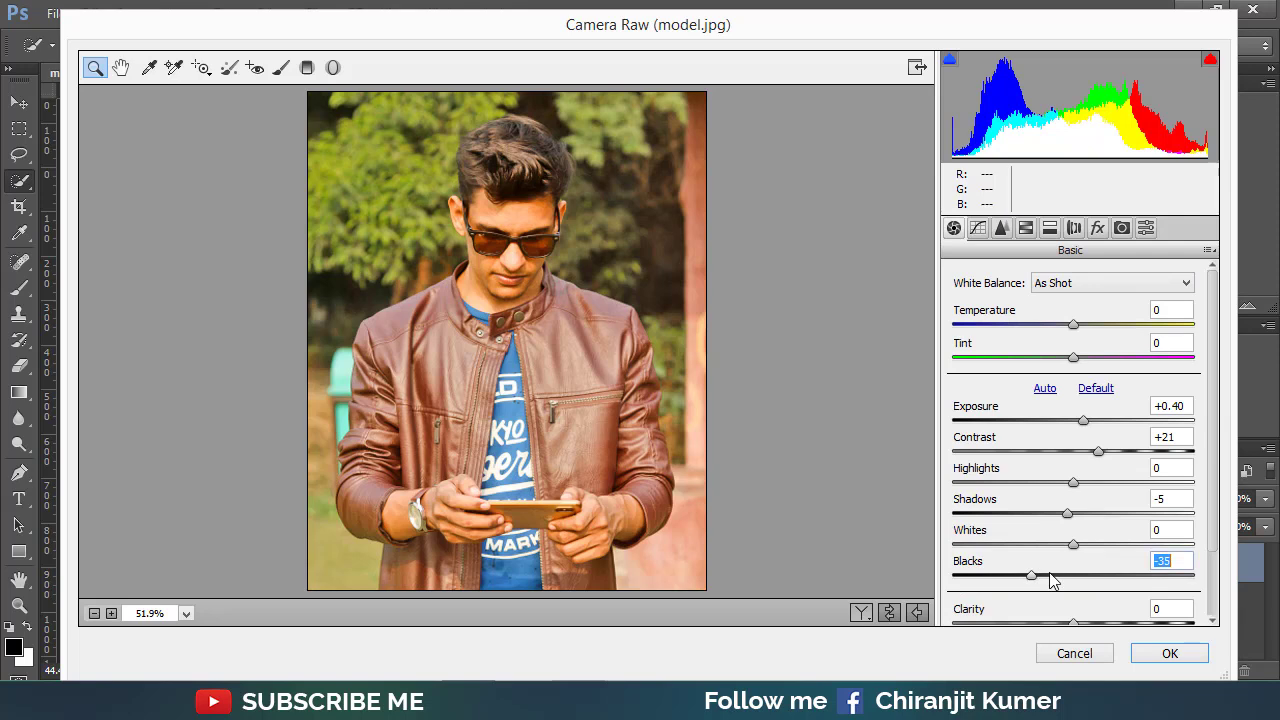
click(1025, 230)
click(1076, 308)
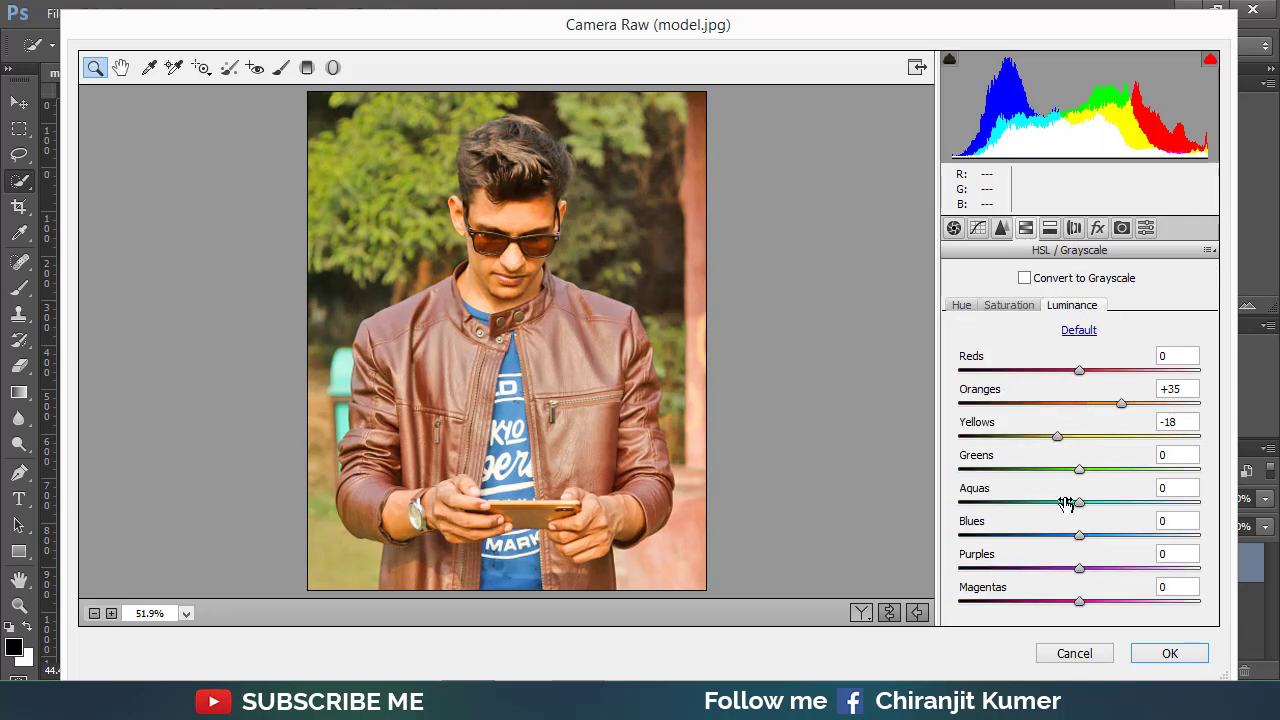
drag(1080, 370, 1074, 370)
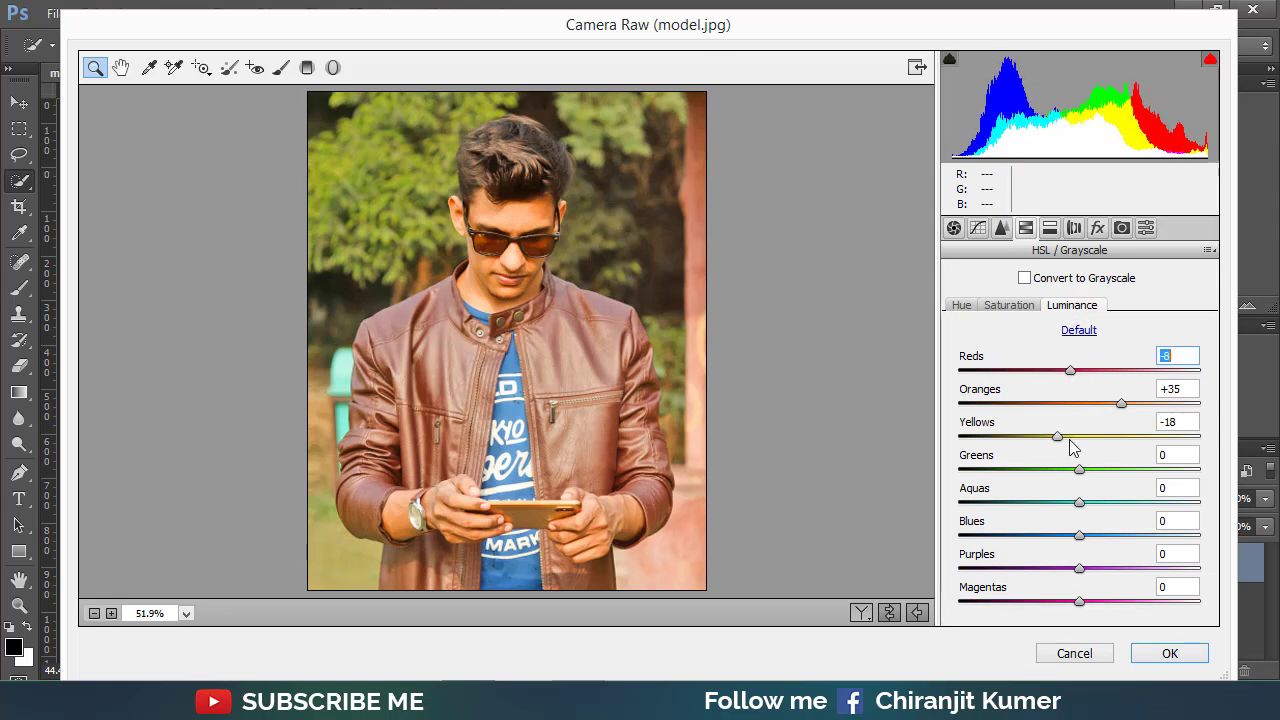
click(1122, 405)
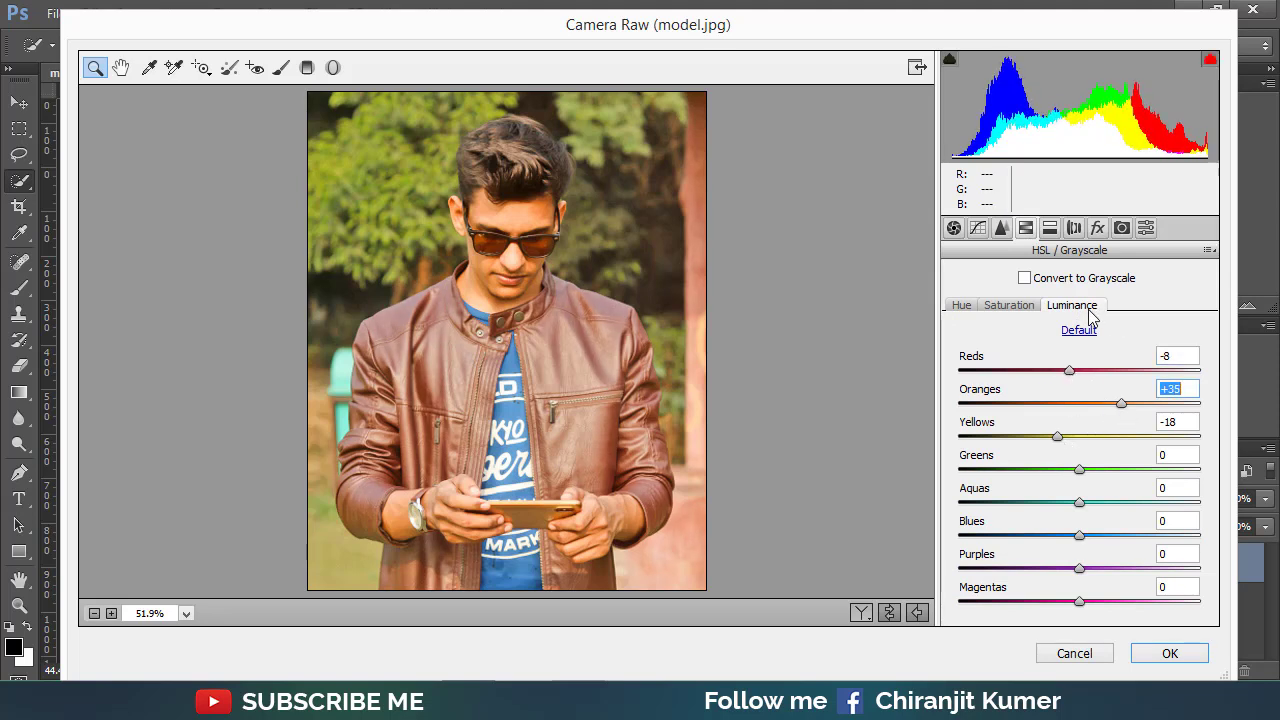
Step: Fine-tune the HSL luminance by slightly raising the oranges and slightly lowering the yellows
click(1026, 312)
drag(1103, 403, 1067, 441)
click(1080, 310)
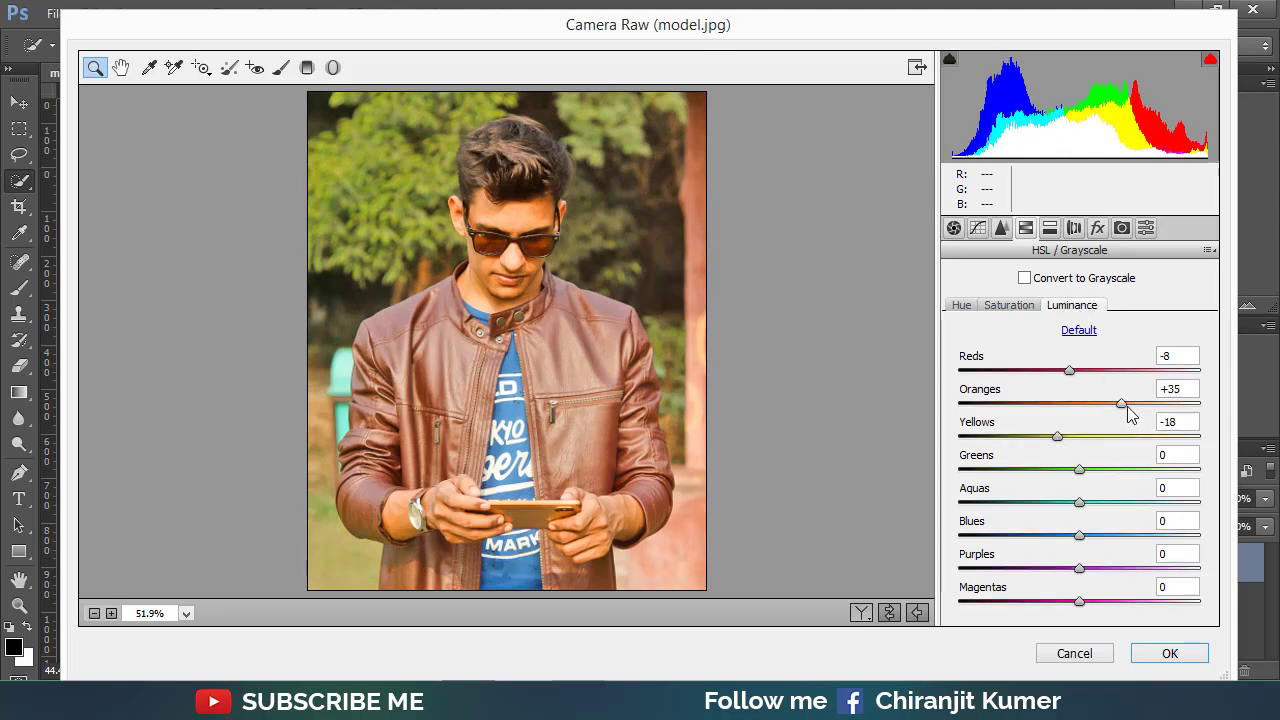
drag(1124, 406, 1133, 407)
drag(1057, 437, 1053, 443)
Step: Add a Highlight Priority post-crop vignette with amount -18 and apply the Camera Raw filter
click(1098, 229)
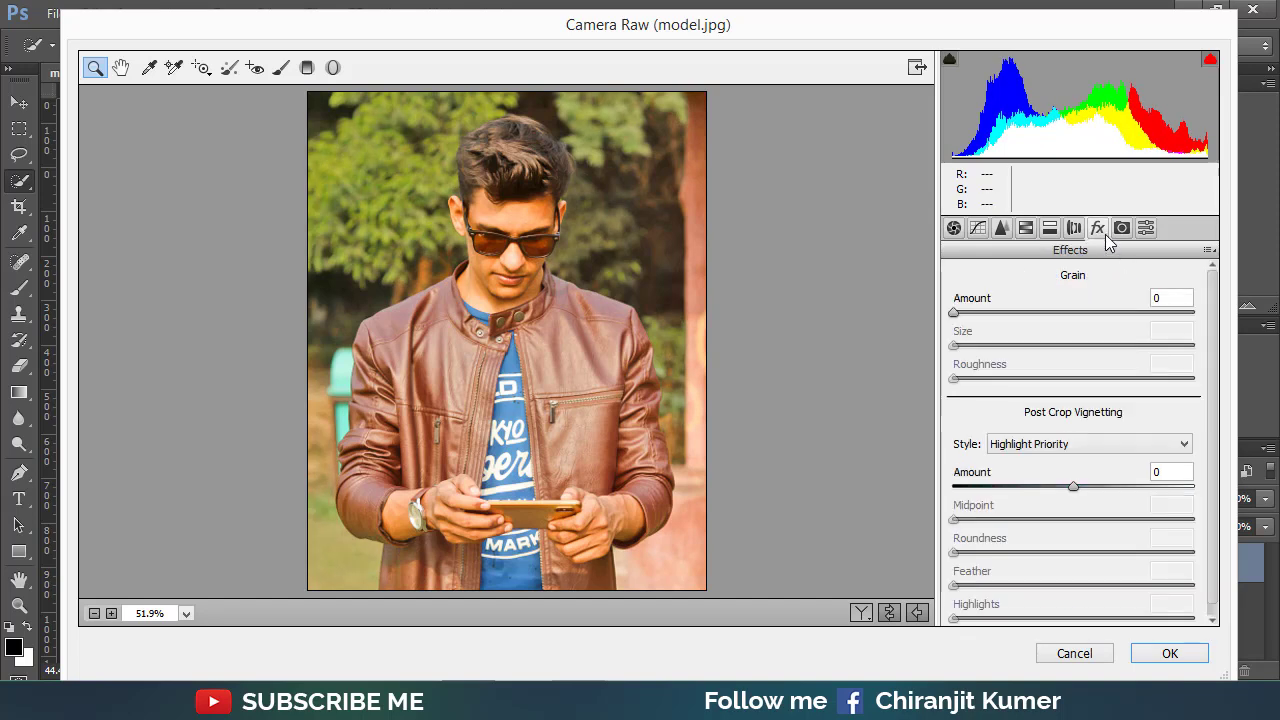
drag(1073, 487, 1052, 497)
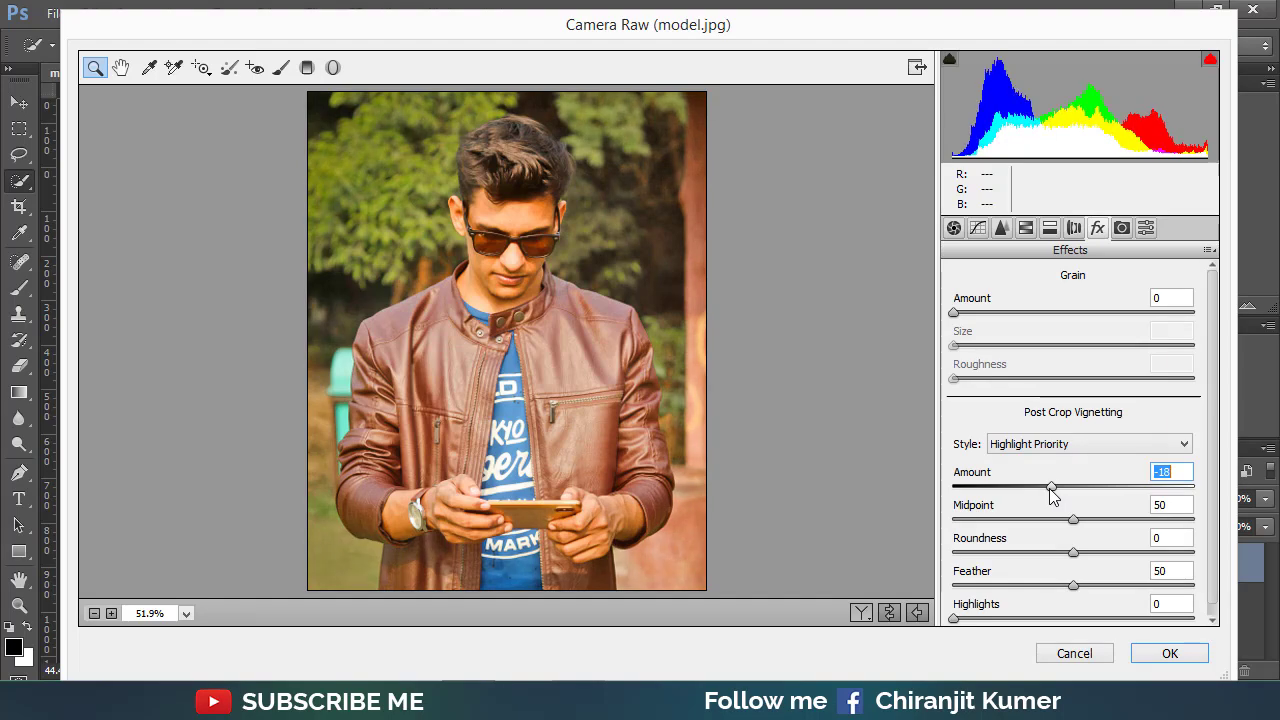
click(1170, 653)
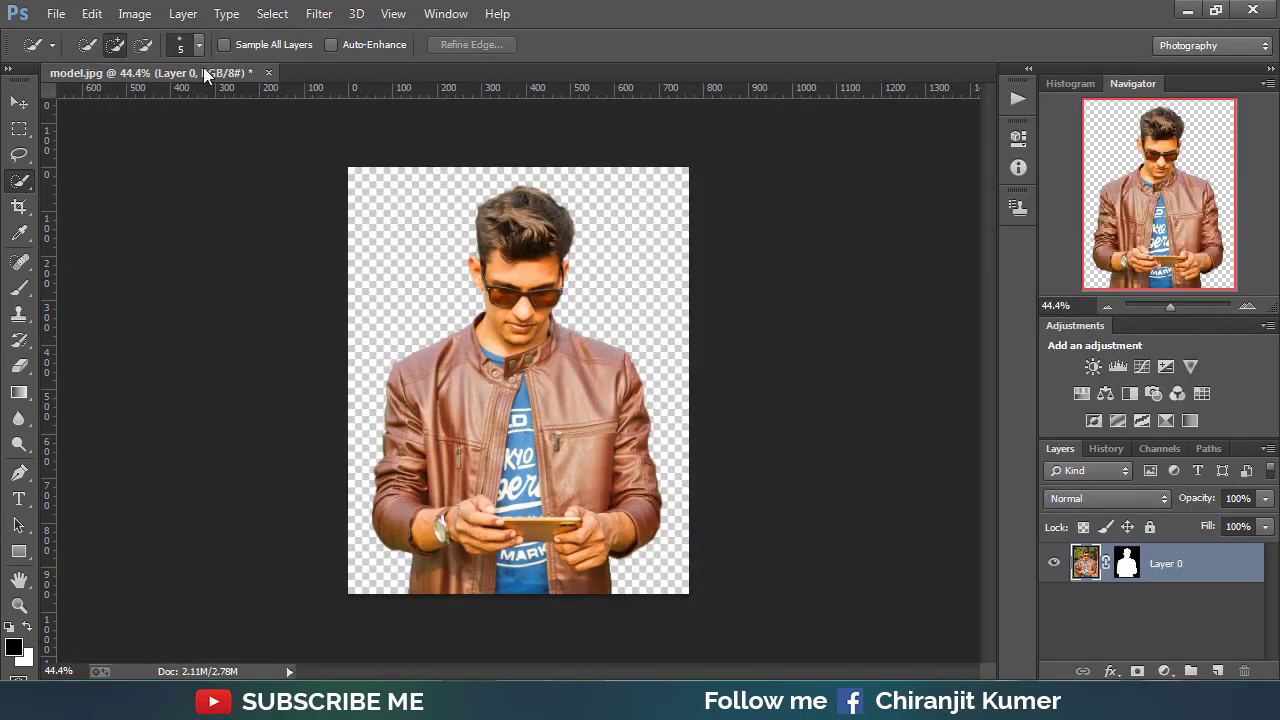
Step: Apply a Hue/Saturation adjustment to the man's layer with the master lightness at -7
click(134, 13)
mouse_move(164, 64)
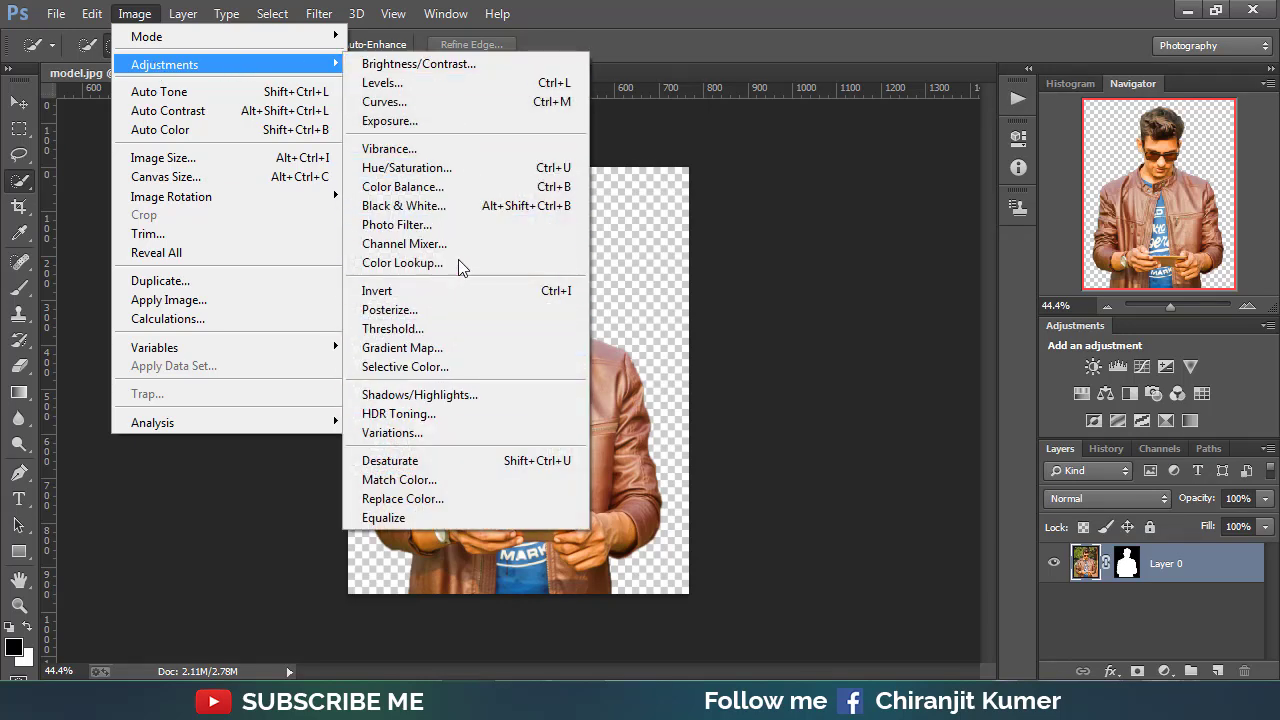
click(470, 178)
drag(709, 129, 983, 238)
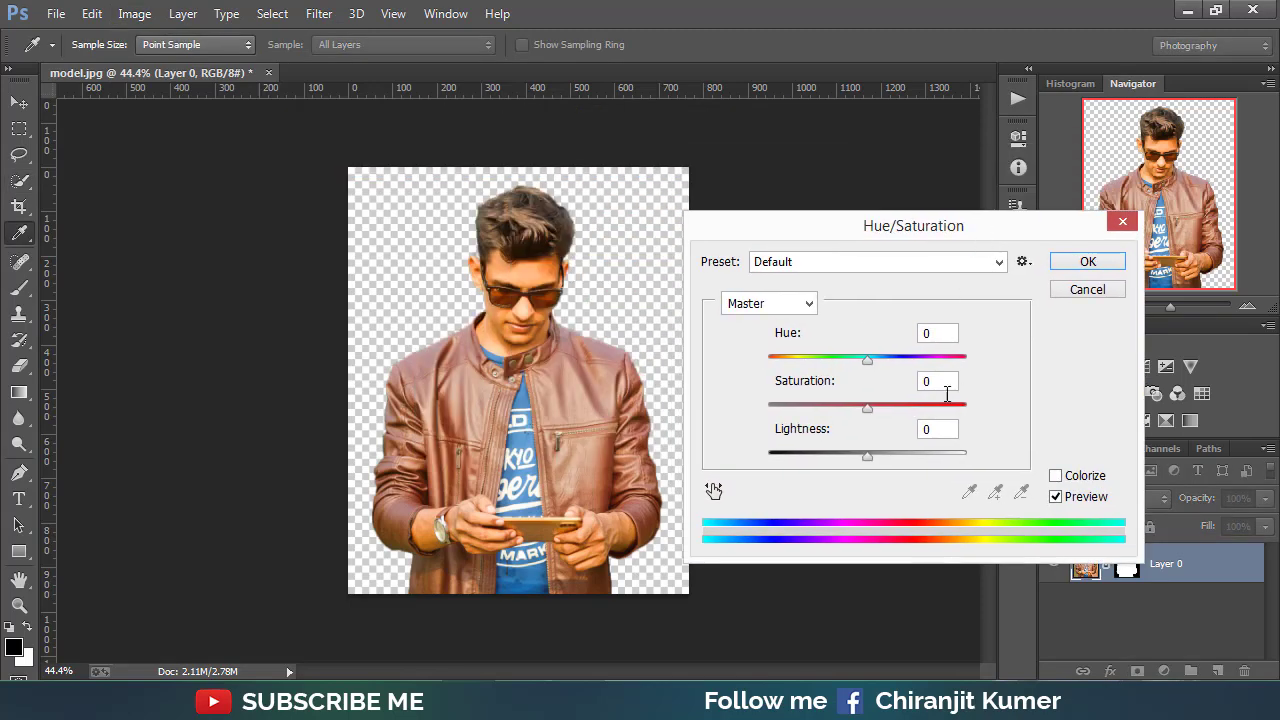
drag(866, 457, 860, 456)
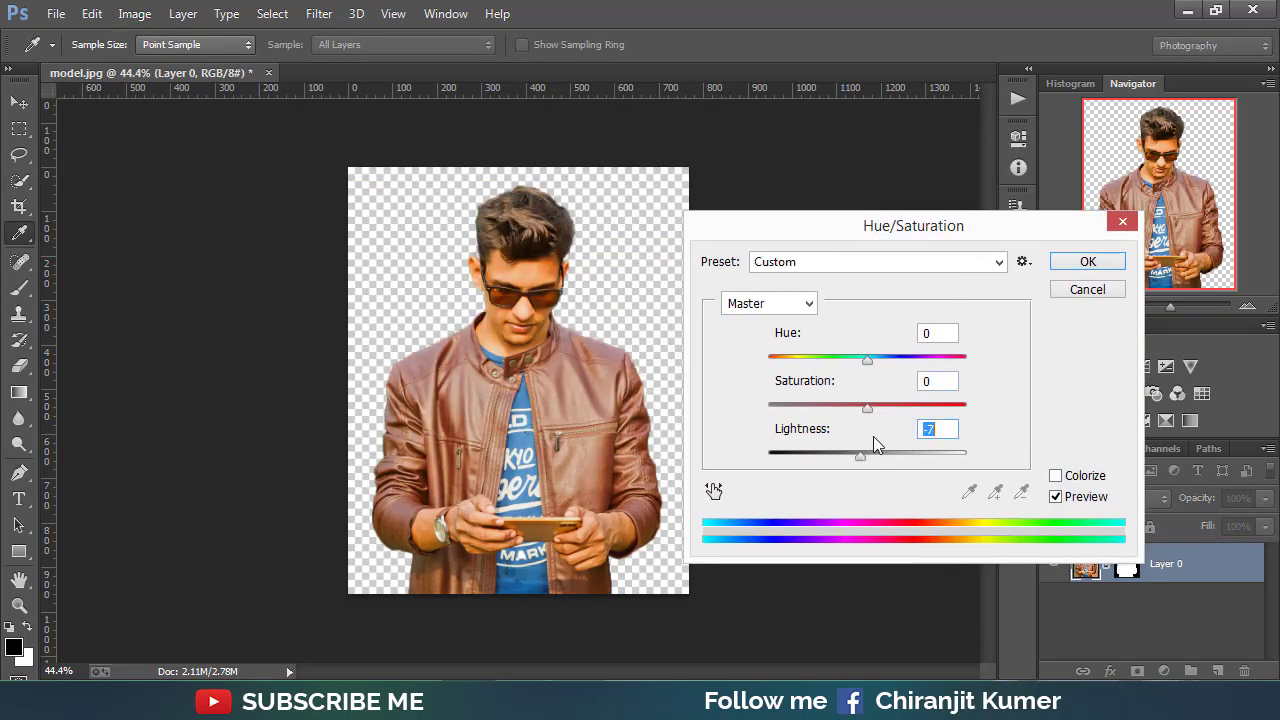
click(1088, 261)
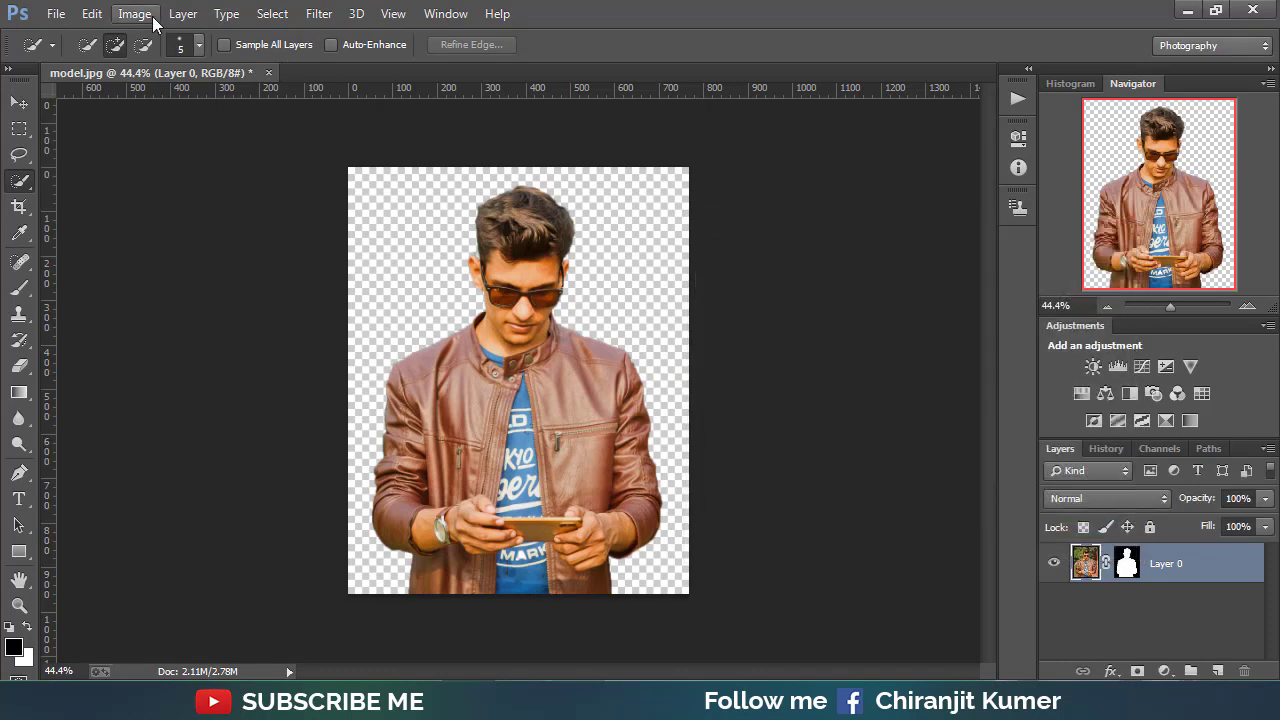
Step: Start a Selective Color adjustment on the man's layer and set the black of the reds to +42%
click(134, 13)
mouse_move(170, 64)
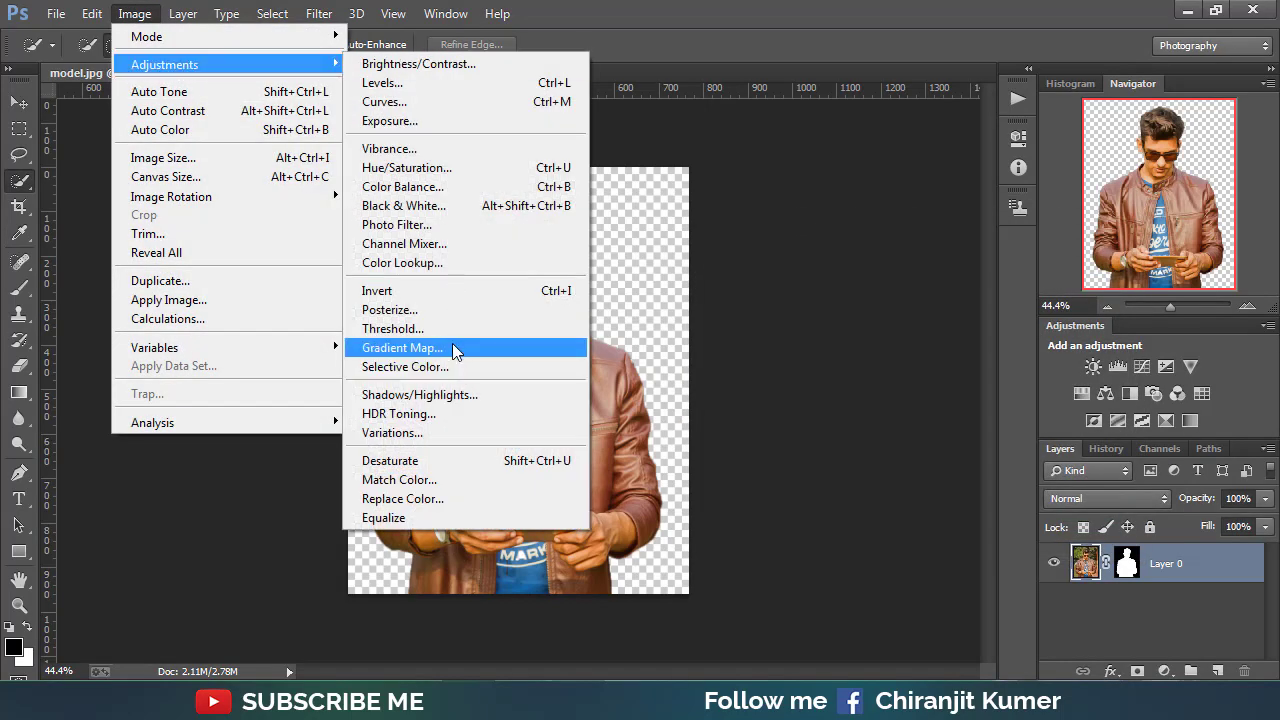
click(430, 366)
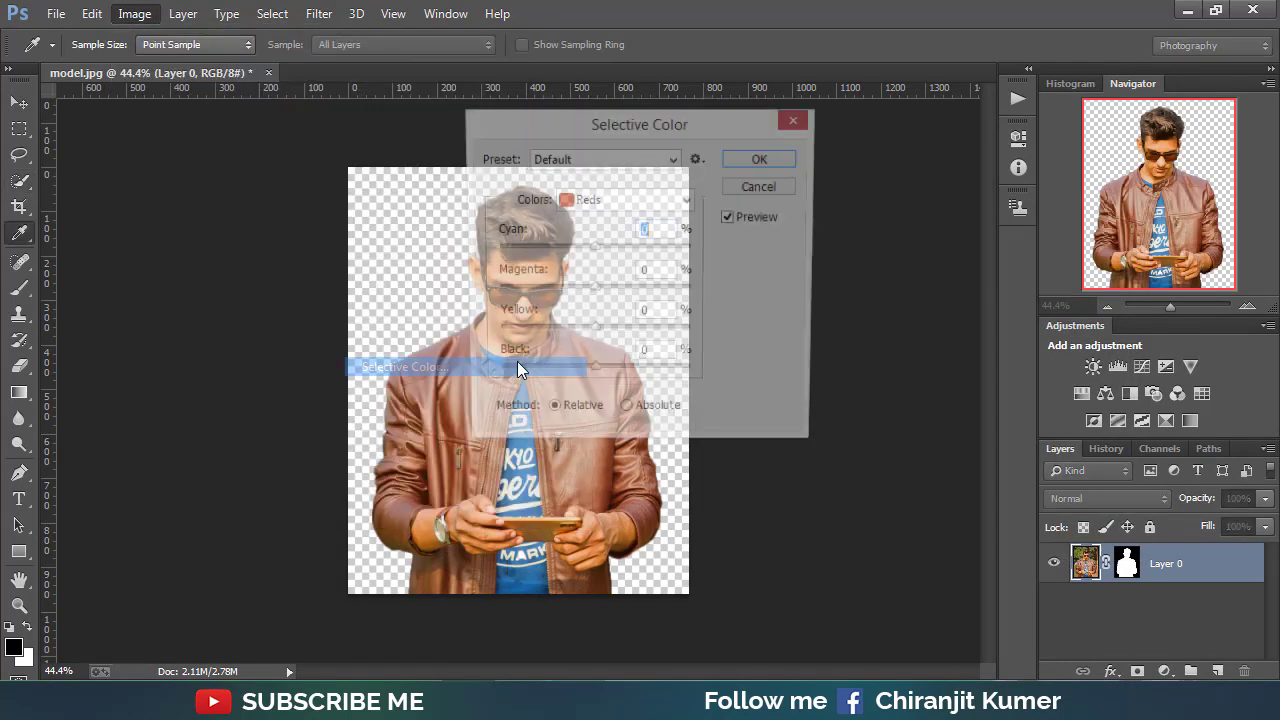
drag(681, 135, 859, 191)
click(813, 256)
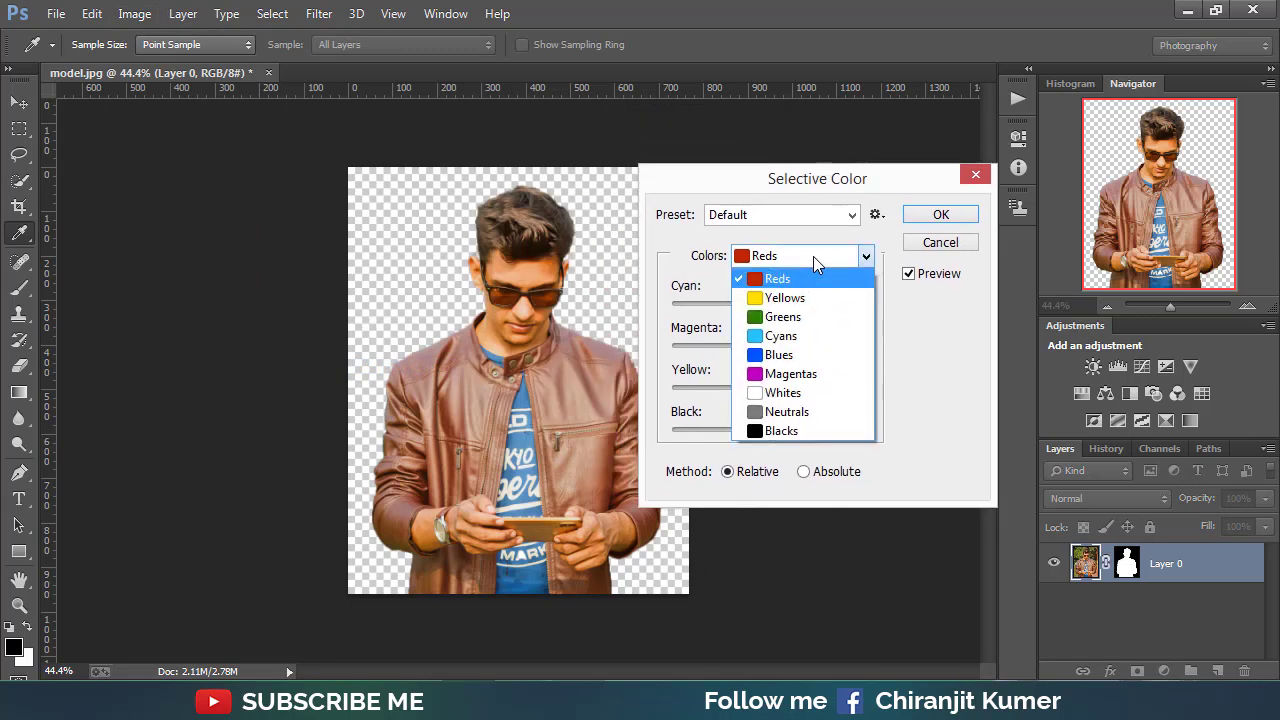
click(813, 256)
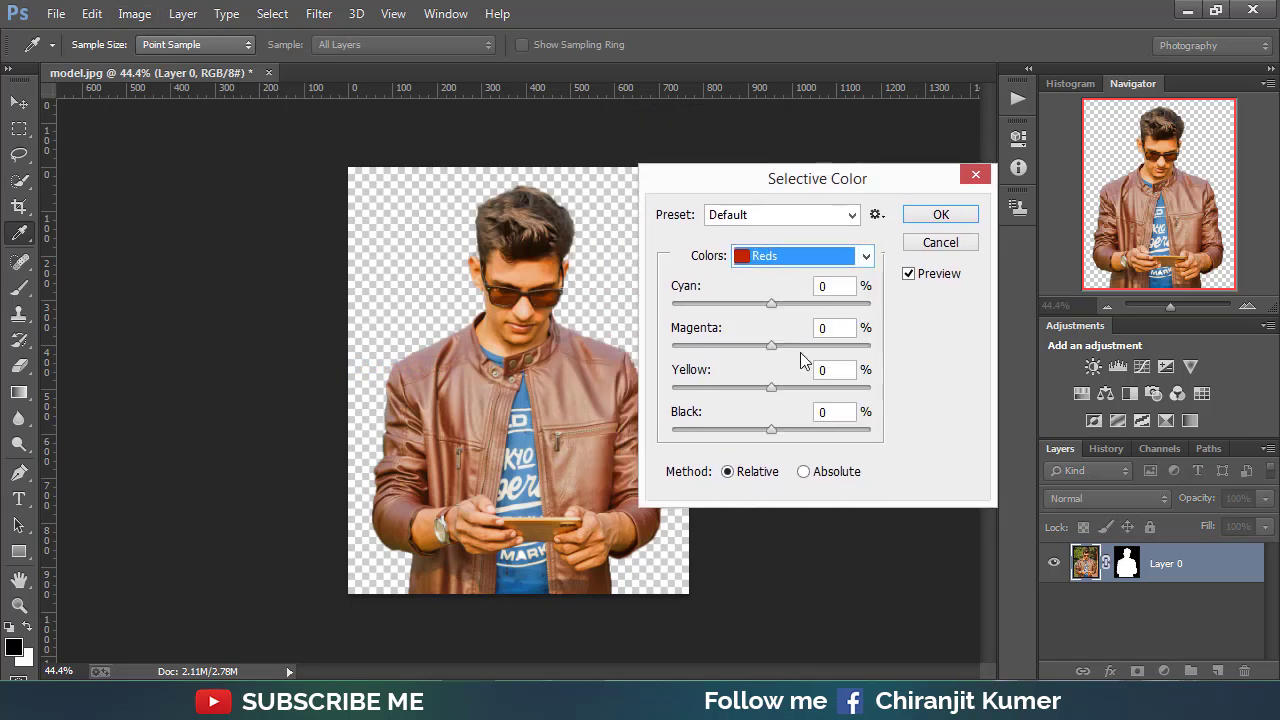
drag(771, 431, 810, 434)
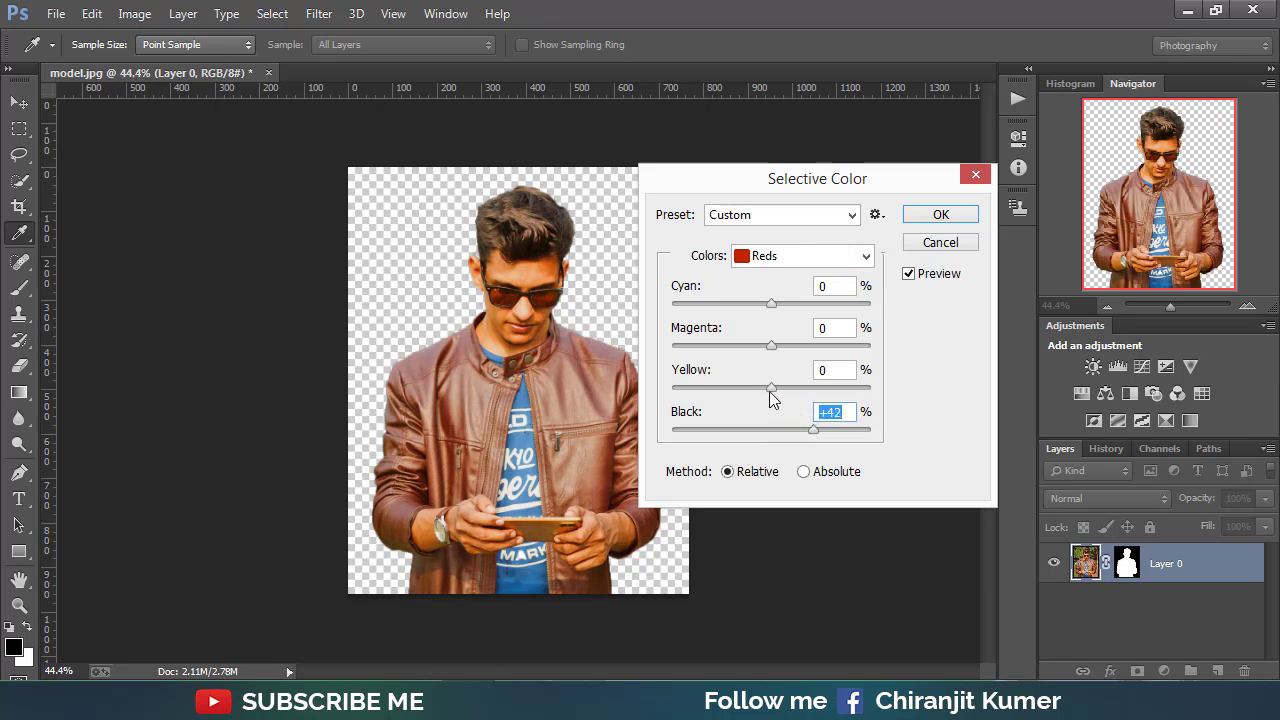
Step: Set the yellow of the reds to -7%, reduce their black to slightly below +34%, and apply the Selective Color adjustment
mouse_move(769, 391)
mouse_down()
mouse_move(743, 390)
mouse_move(764, 390)
mouse_up()
drag(814, 432, 805, 431)
mouse_move(772, 302)
mouse_down()
mouse_move(741, 310)
mouse_move(798, 308)
mouse_move(782, 310)
mouse_up()
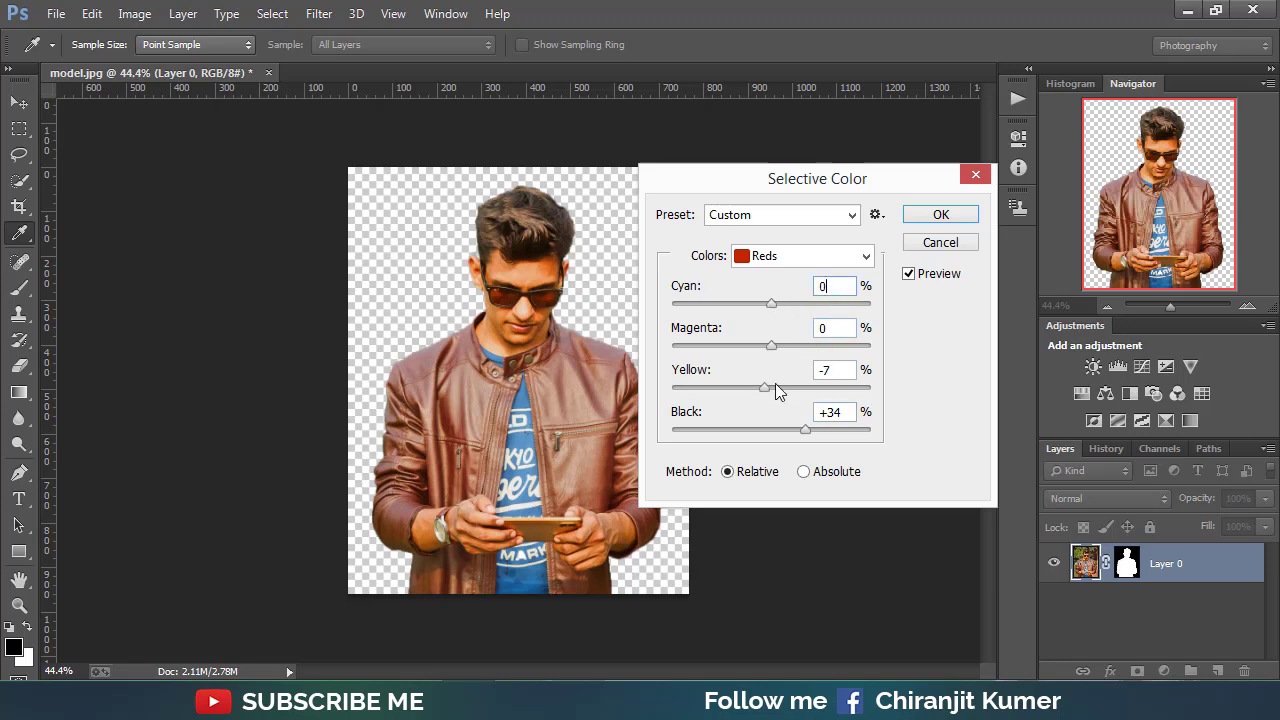
drag(806, 430, 802, 431)
click(940, 217)
key(w)
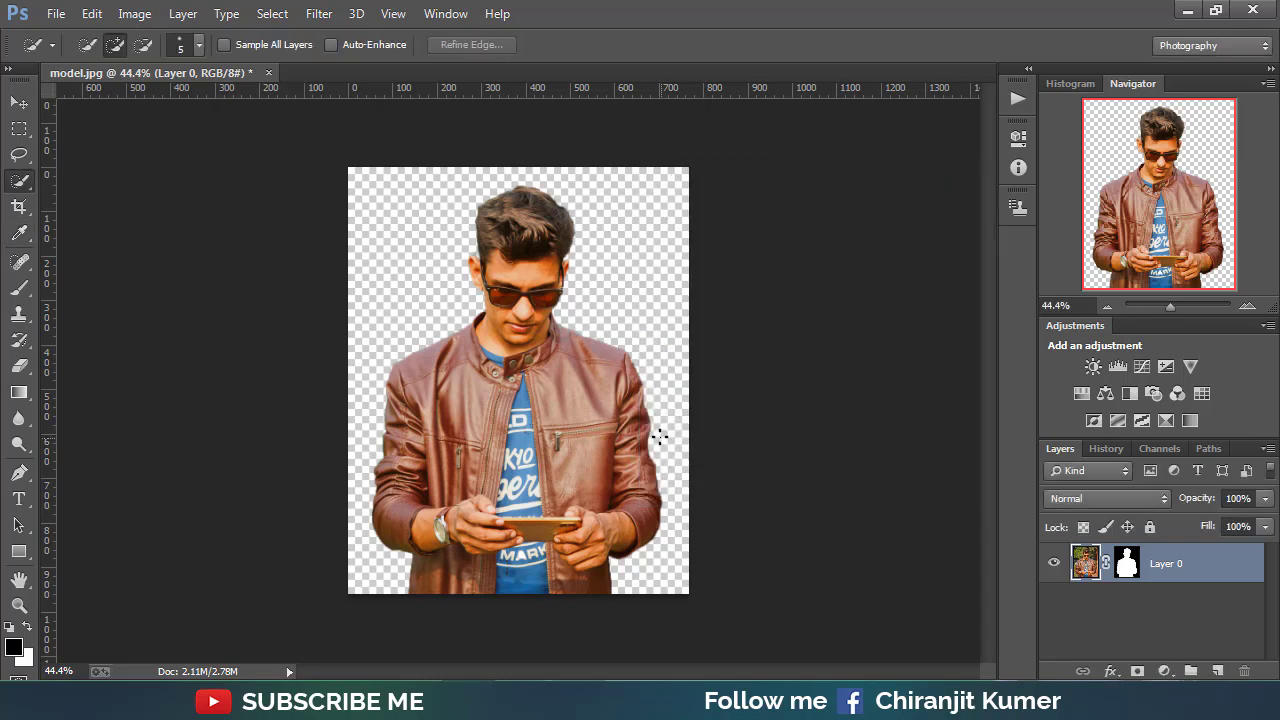
Step: Activate the Smudge tool and choose the 65 px textured round brush tip for it
scroll(654, 426, up, 5)
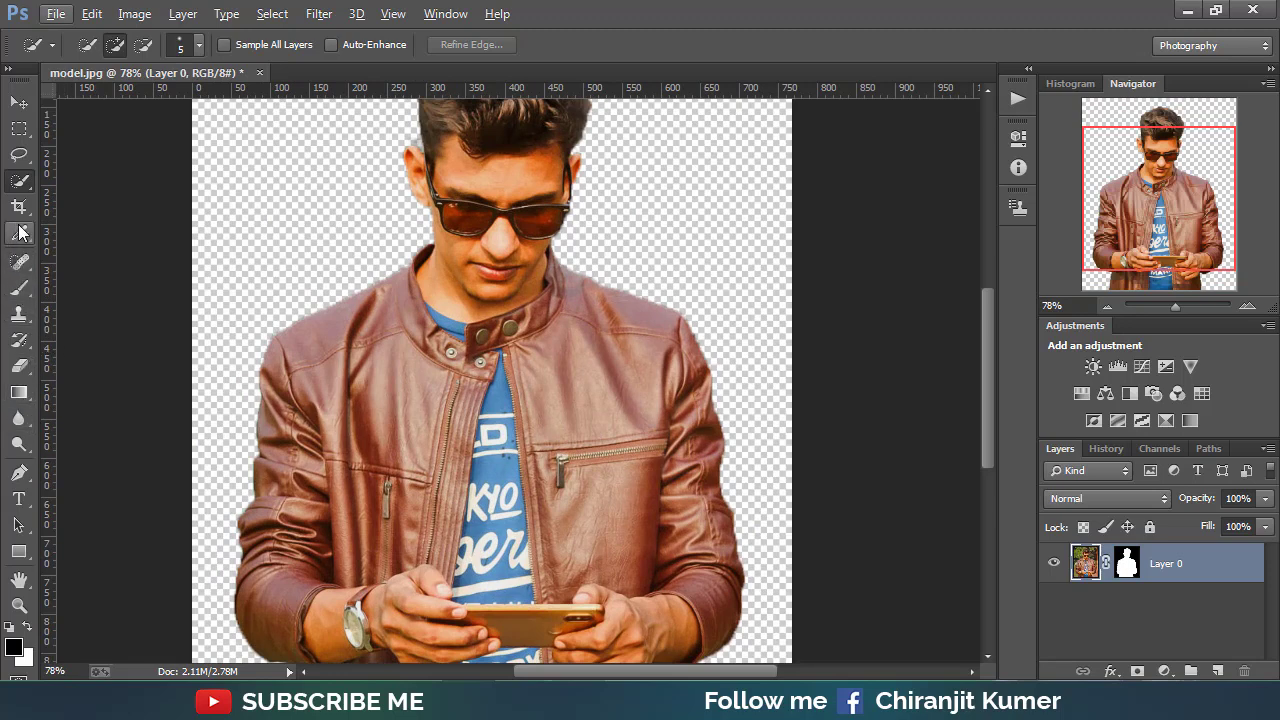
click(18, 418)
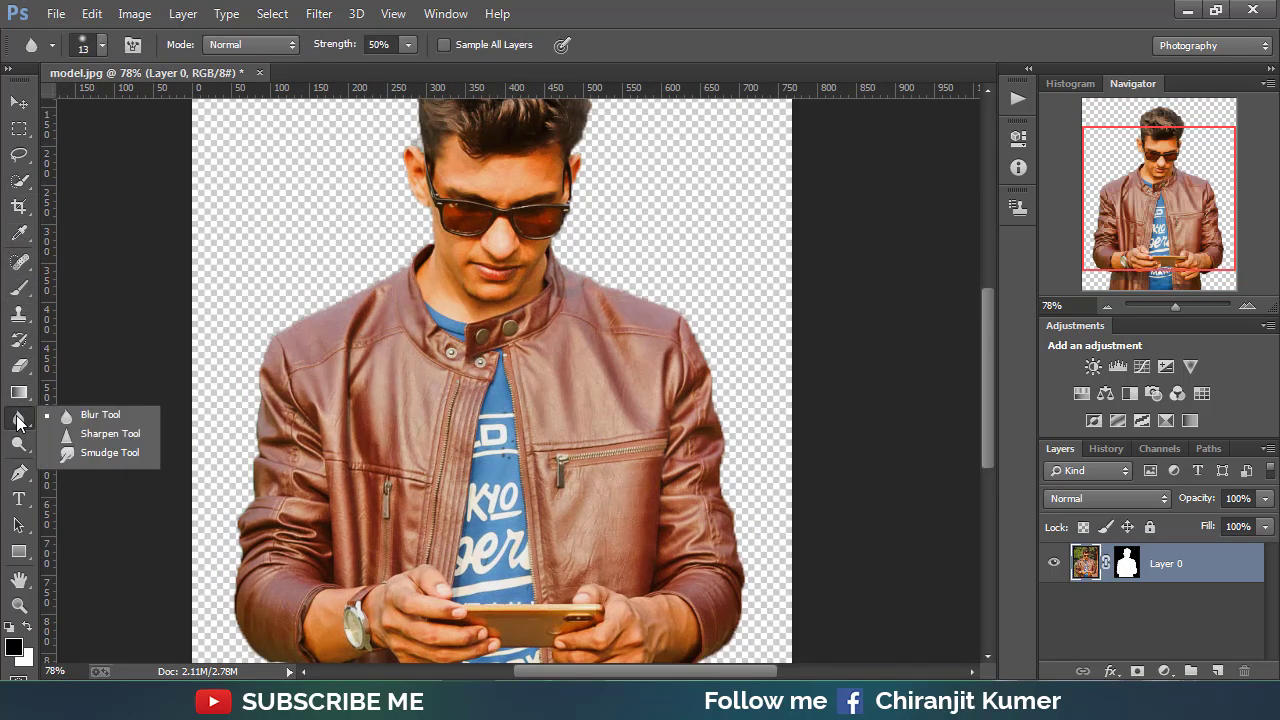
click(105, 454)
right_click(511, 200)
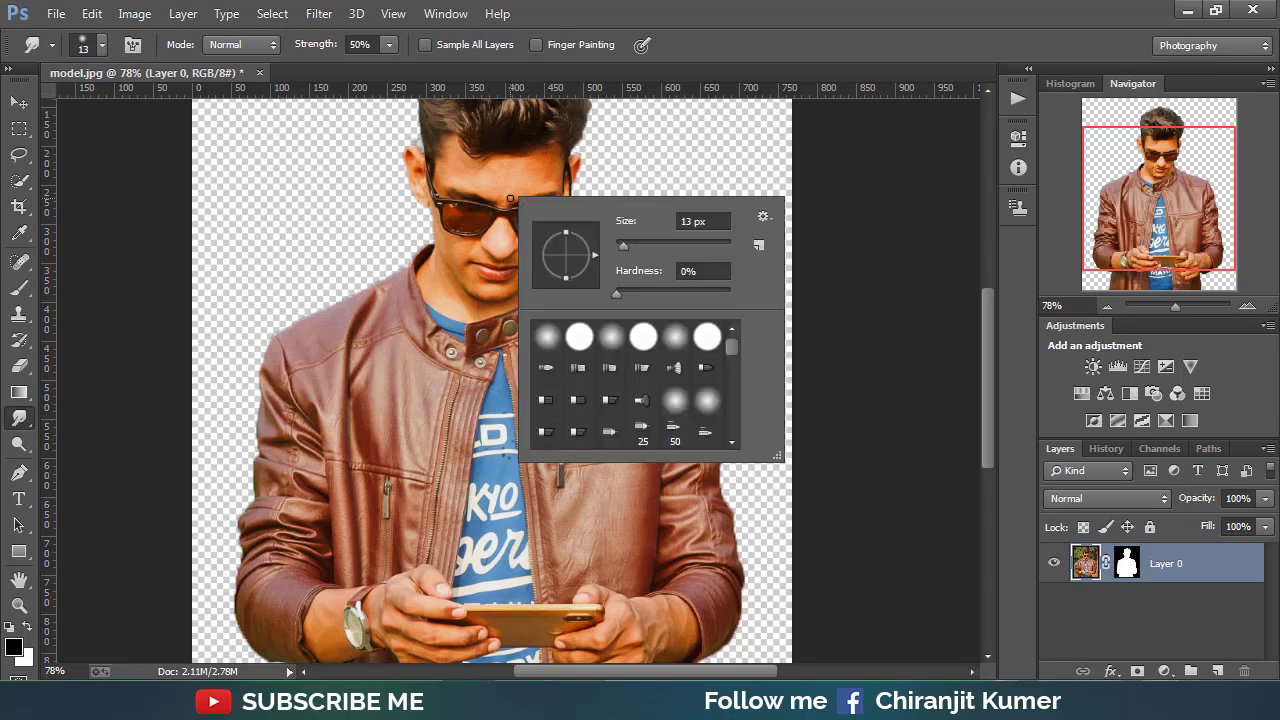
drag(731, 398, 734, 427)
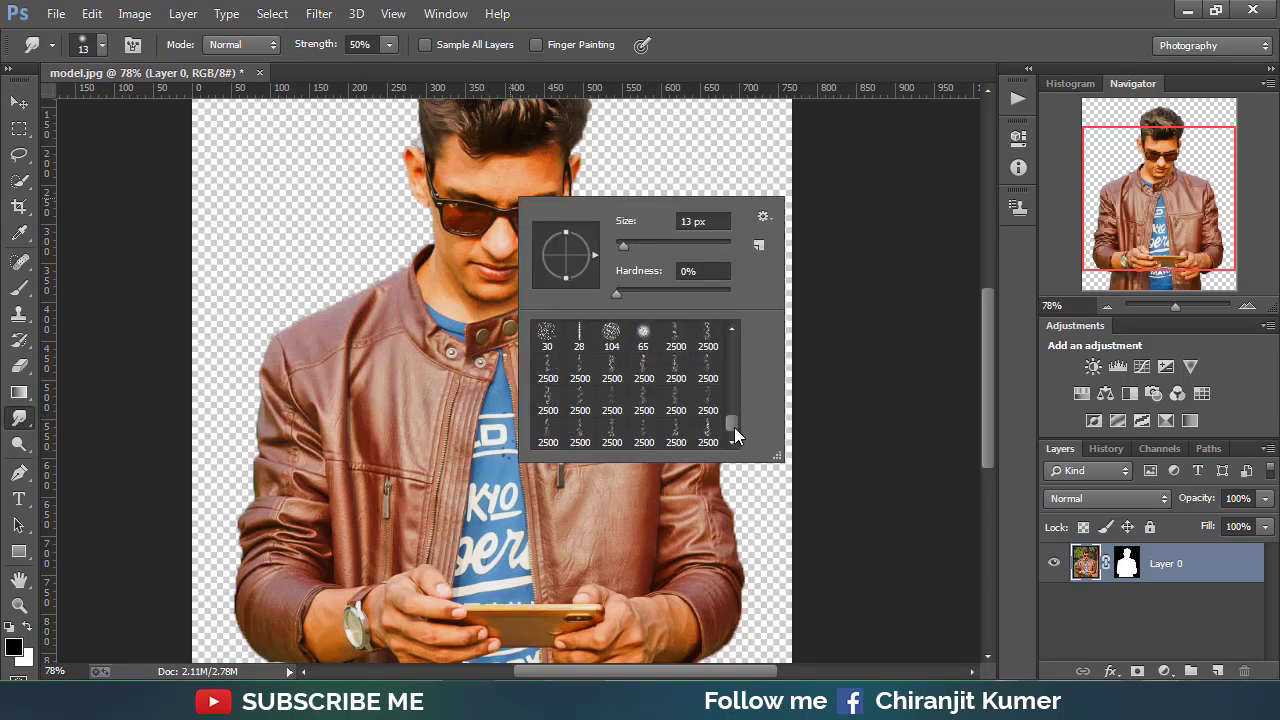
click(643, 334)
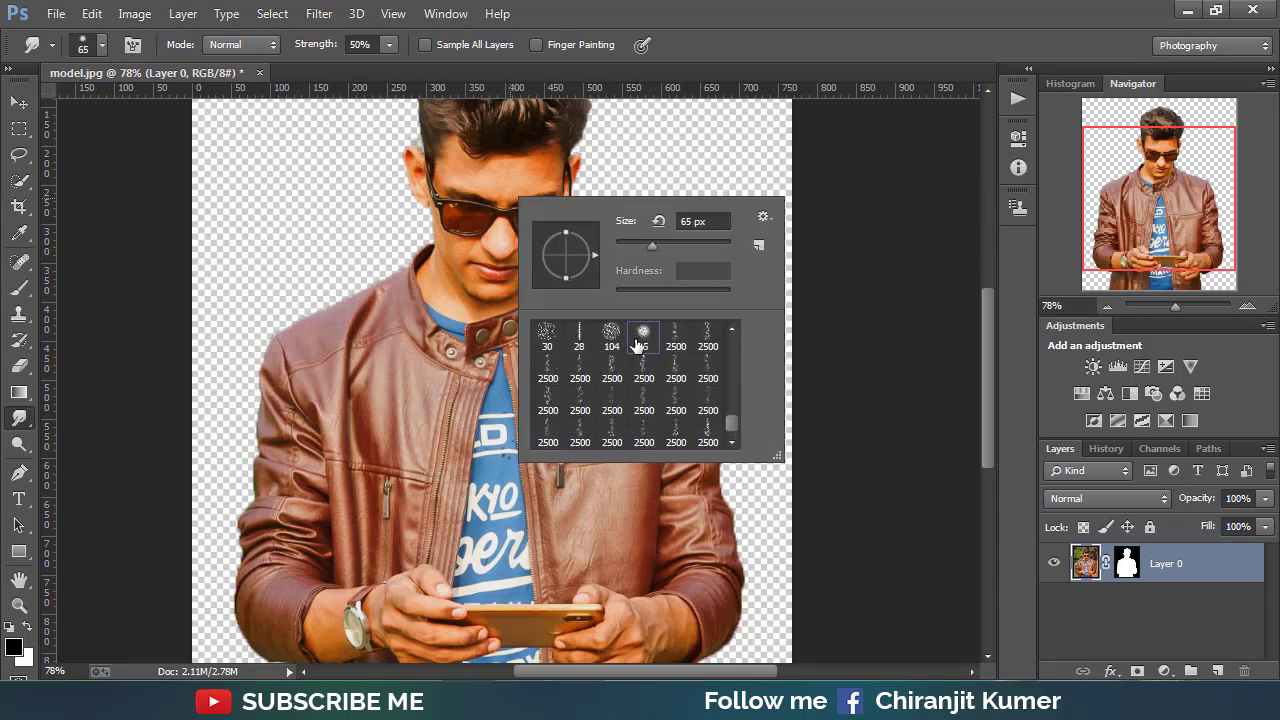
click(695, 153)
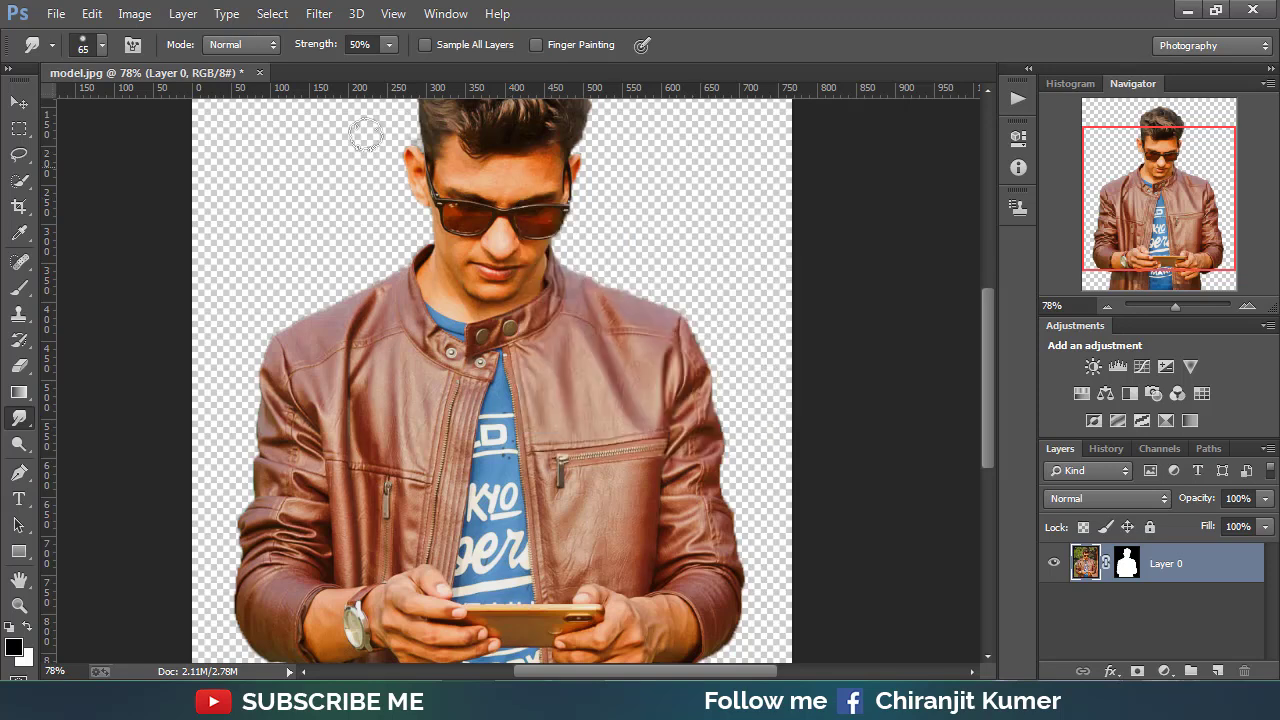
Step: Set the Smudge strength to 13% and reduce its brush size to 35 px
click(386, 46)
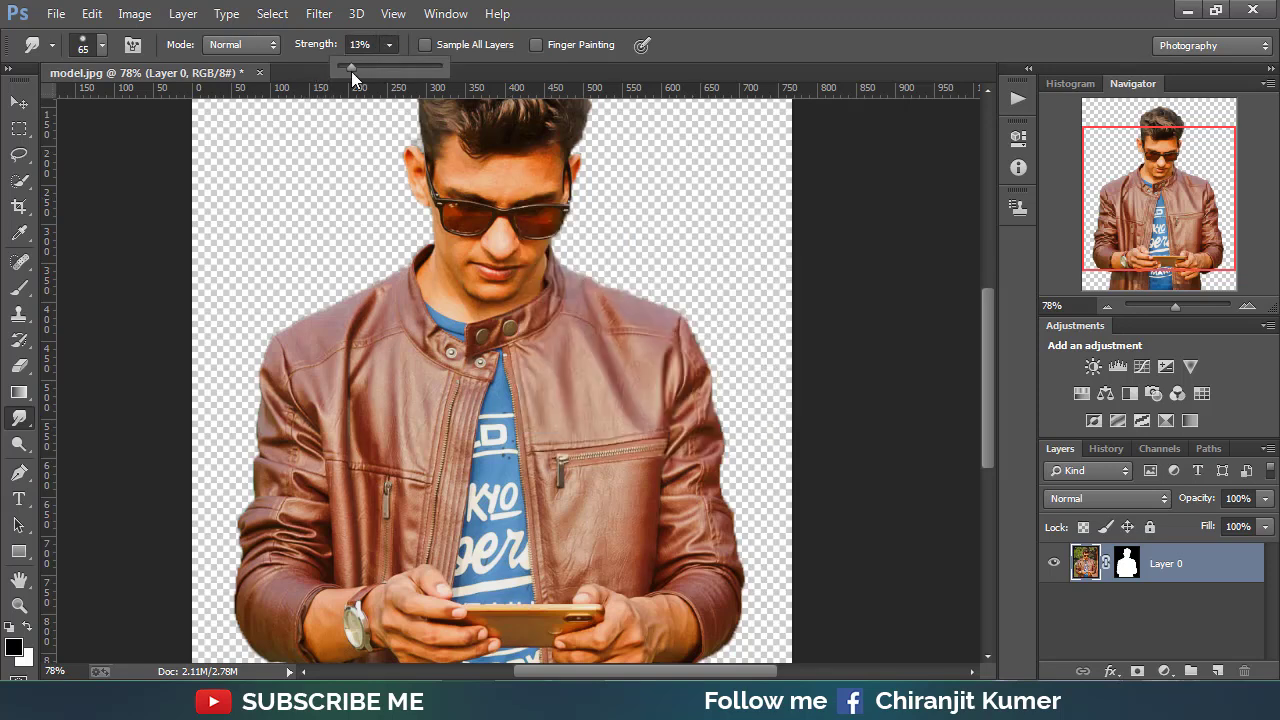
click(668, 185)
key(bracketleft)
key(bracketleft)
key(bracketleft)
key(bracketleft)
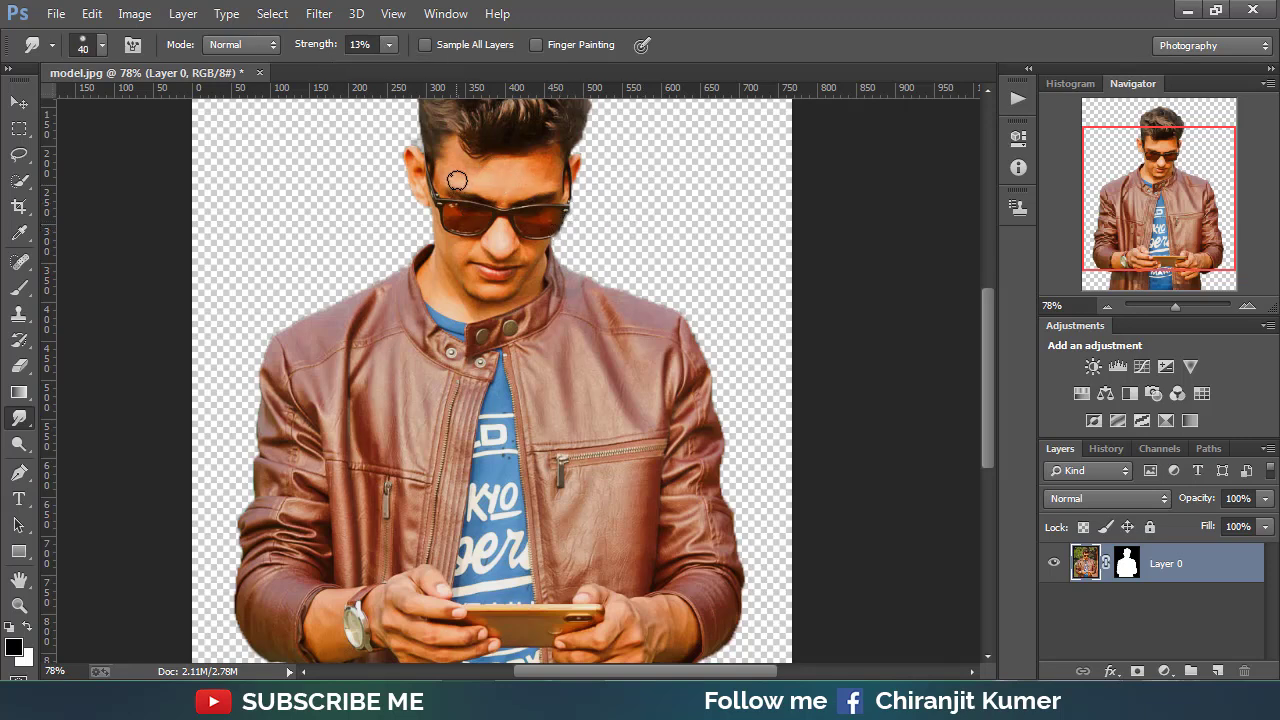
key(bracketleft)
right_click(27, 418)
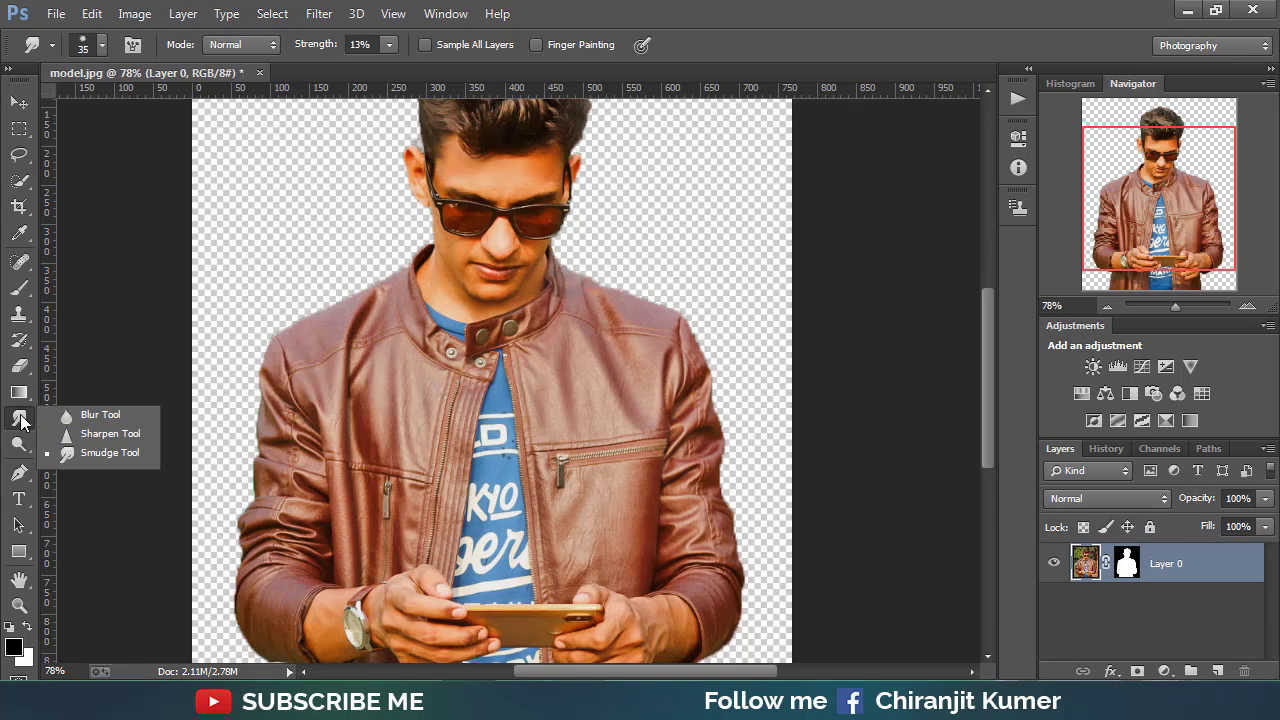
click(76, 454)
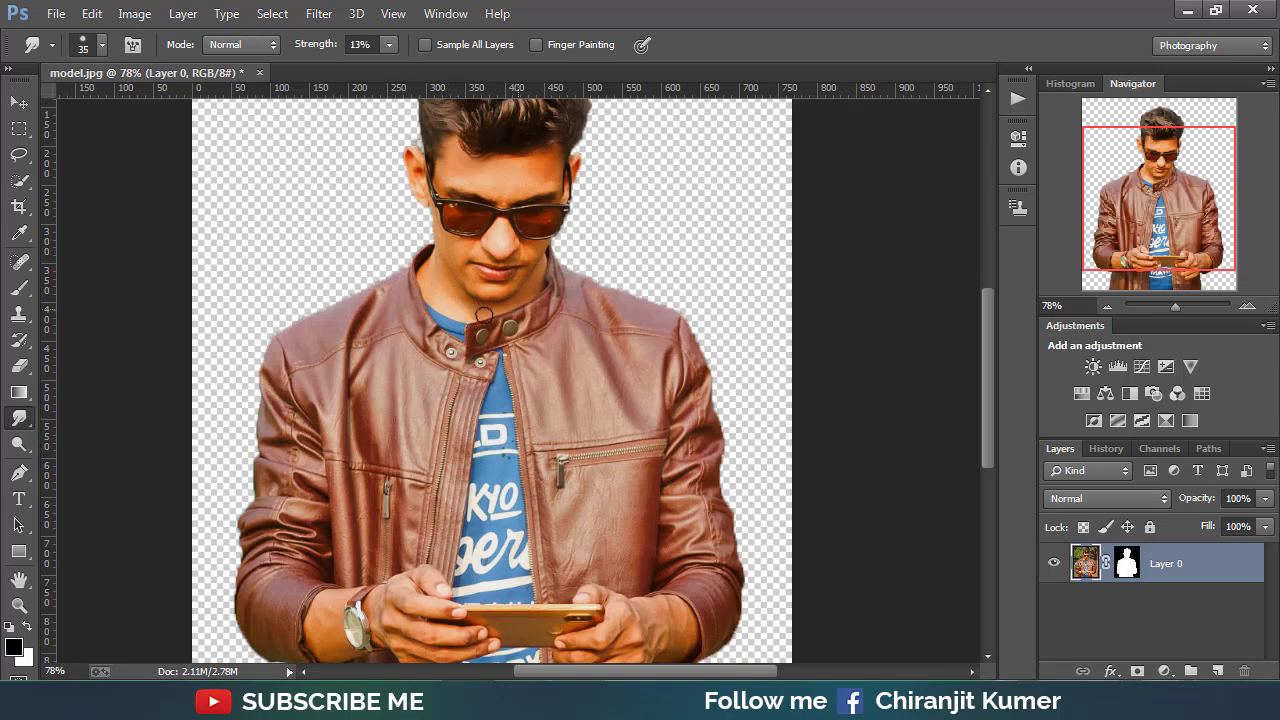
right_click(15, 421)
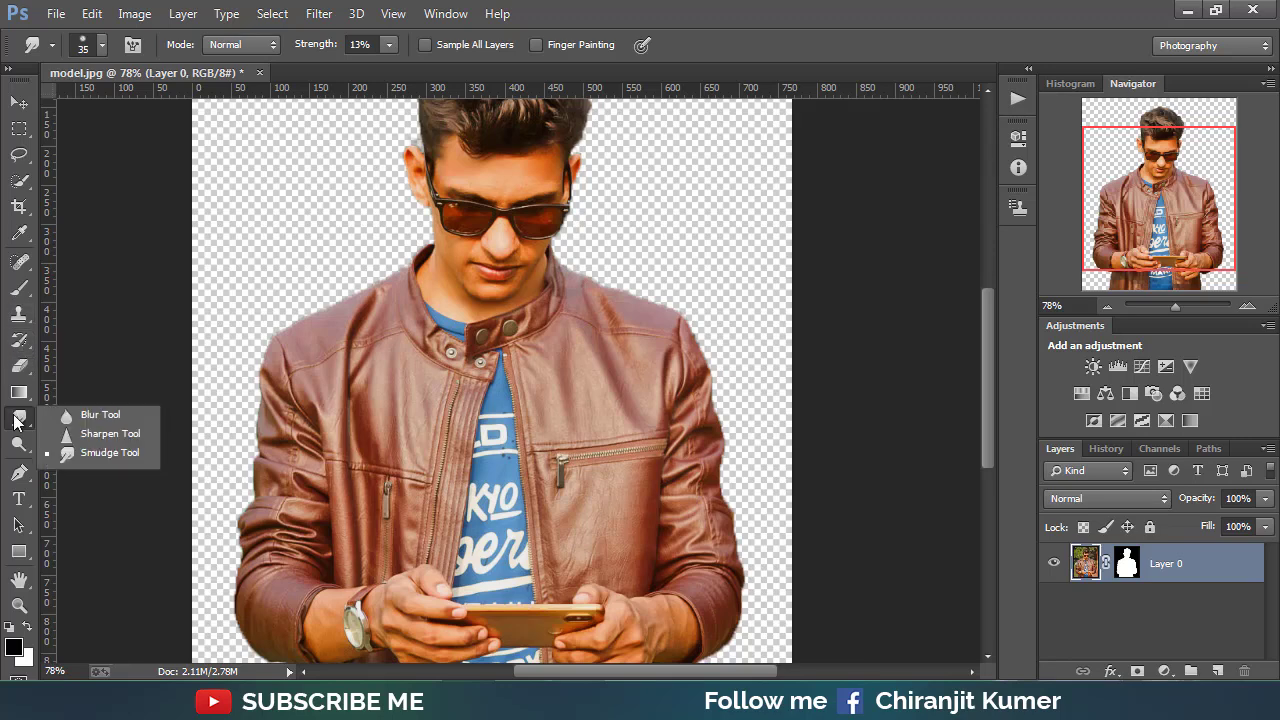
click(15, 342)
click(21, 368)
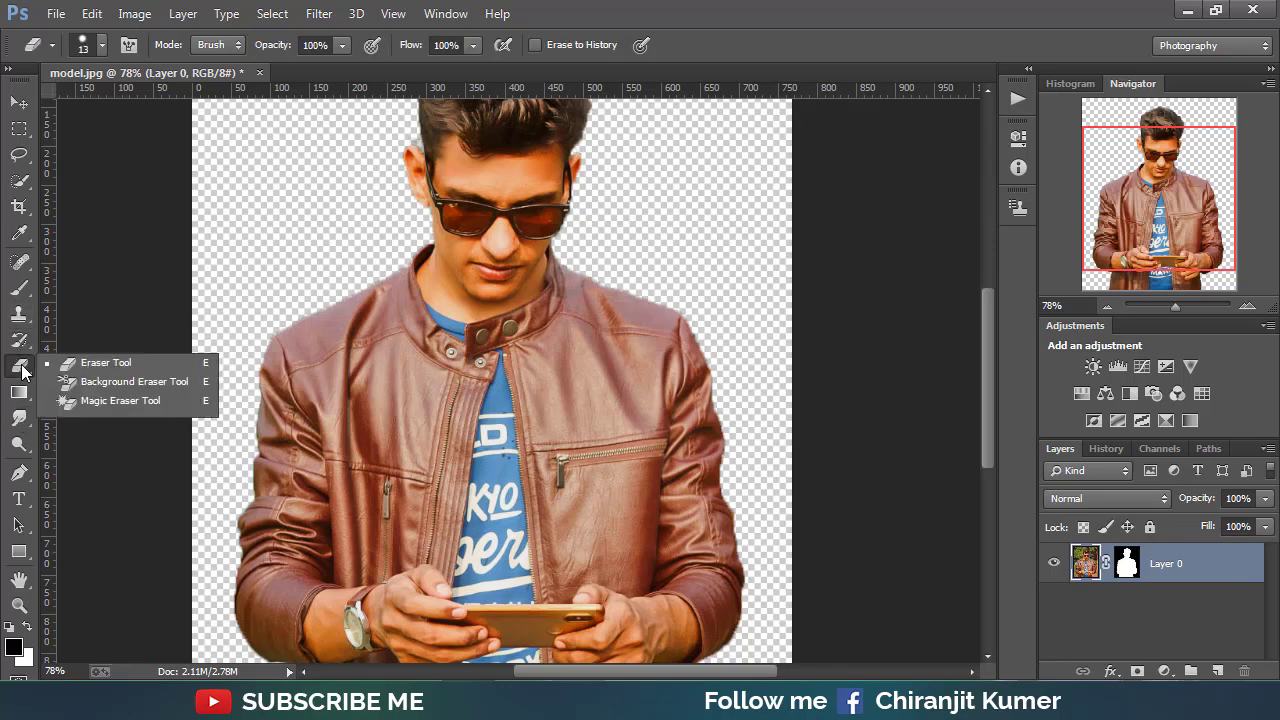
Step: Activate the Burn tool for the midtones and set its exposure to 20%
click(21, 444)
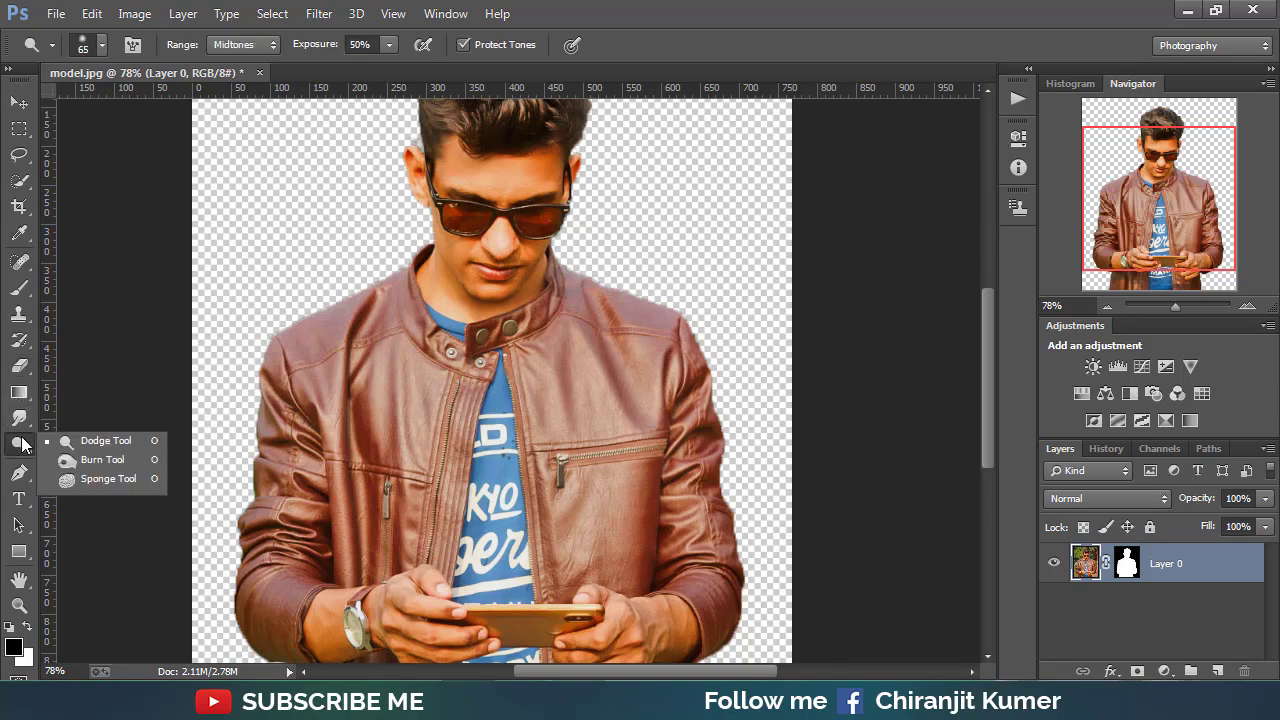
click(100, 459)
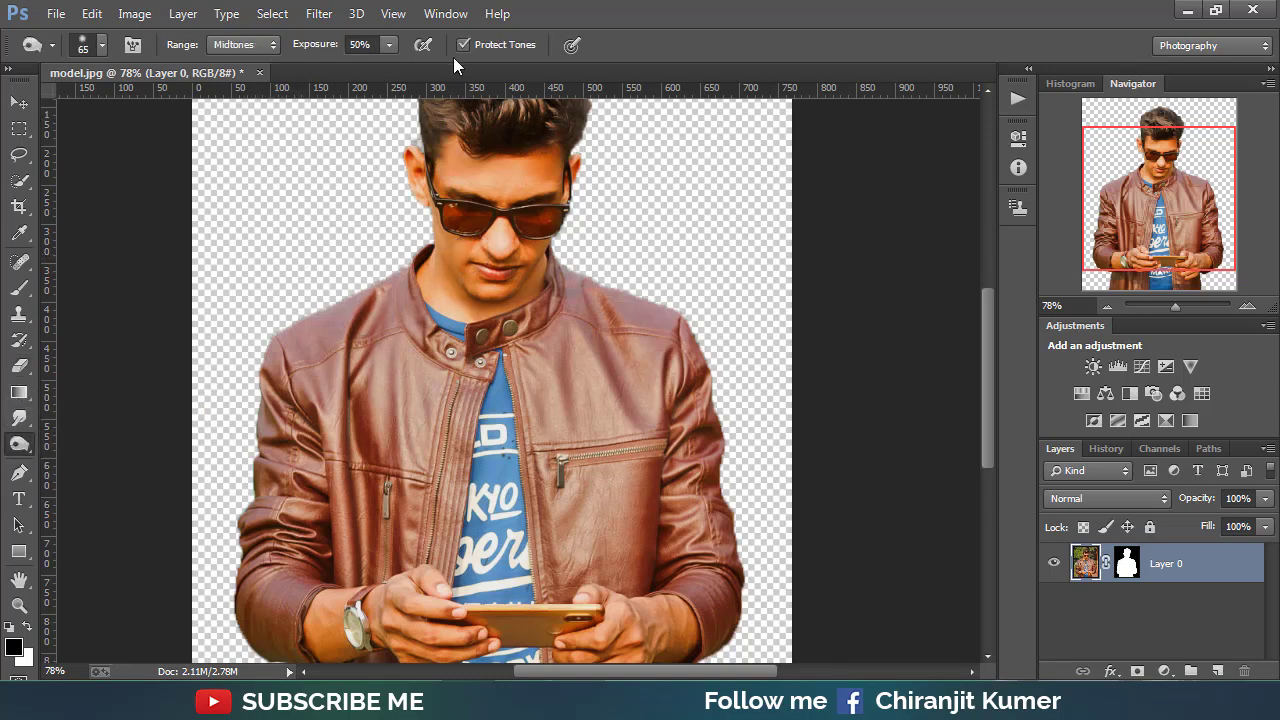
click(389, 45)
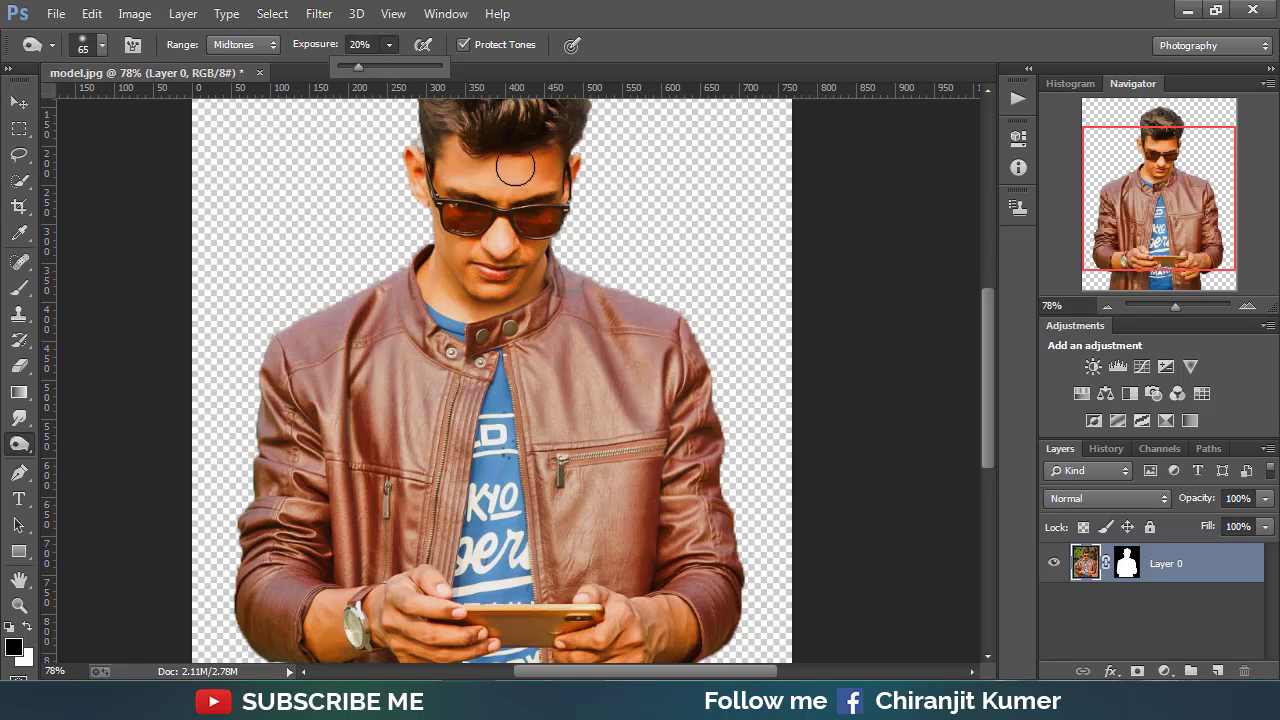
Step: Burn the midtones on the man's face, enlarge the brush to 90 px, and darken parts of his jacket and shirt
mouse_move(549, 165)
mouse_down()
mouse_move(516, 162)
mouse_move(556, 172)
mouse_up()
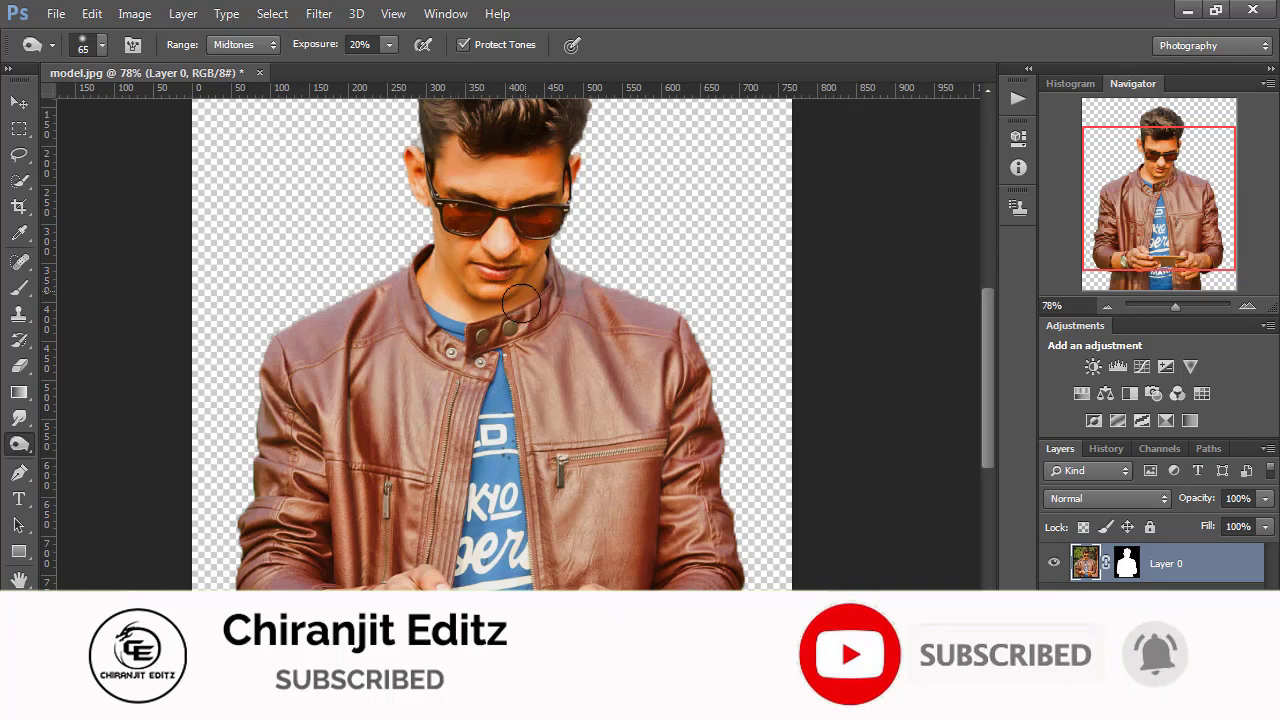
scroll(549, 371, down, 3)
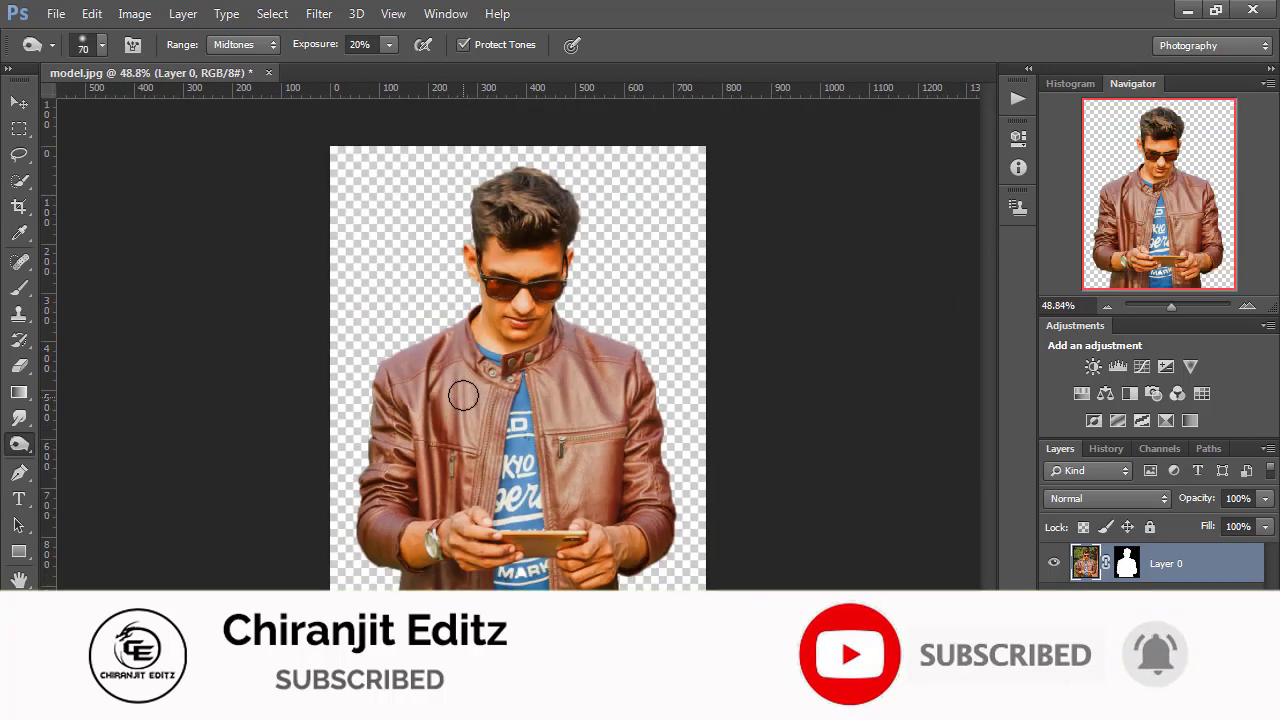
key(bracketright)
key(bracketright)
key(bracketright)
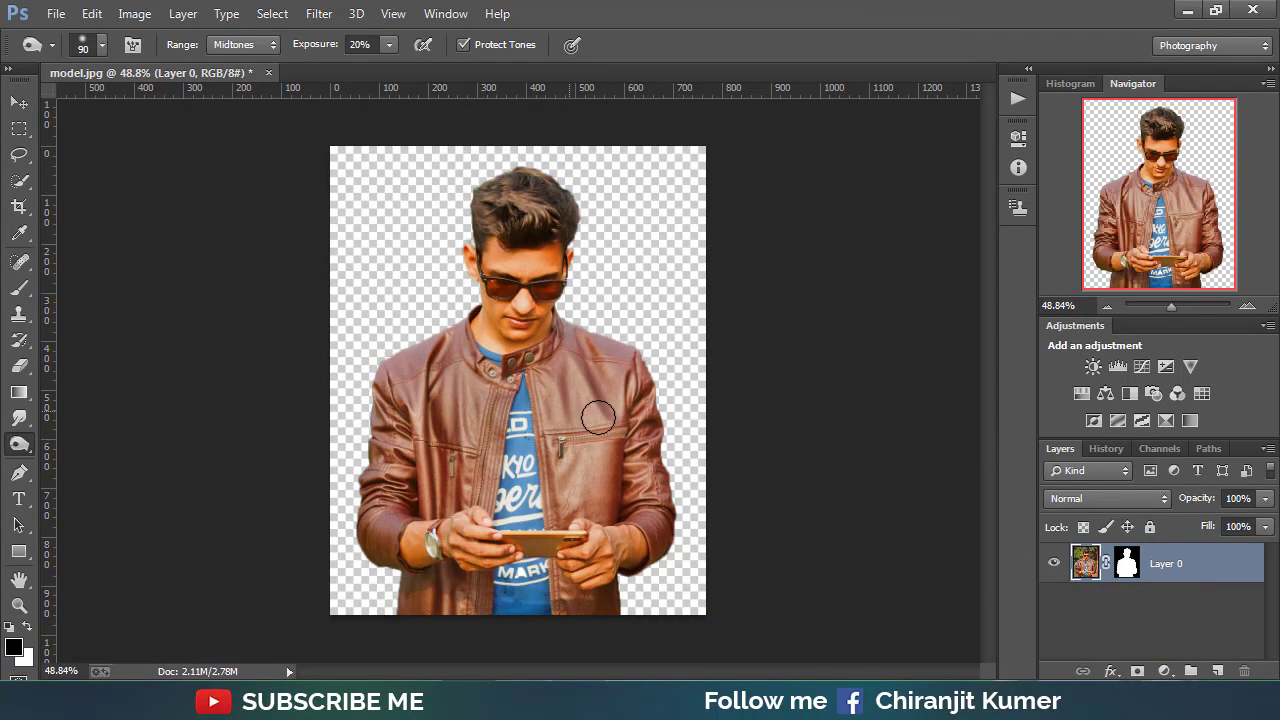
drag(553, 470, 539, 515)
mouse_move(544, 600)
mouse_down()
mouse_move(430, 578)
mouse_move(370, 444)
mouse_move(449, 367)
mouse_move(499, 391)
mouse_move(565, 386)
mouse_up()
scroll(571, 391, down, 3)
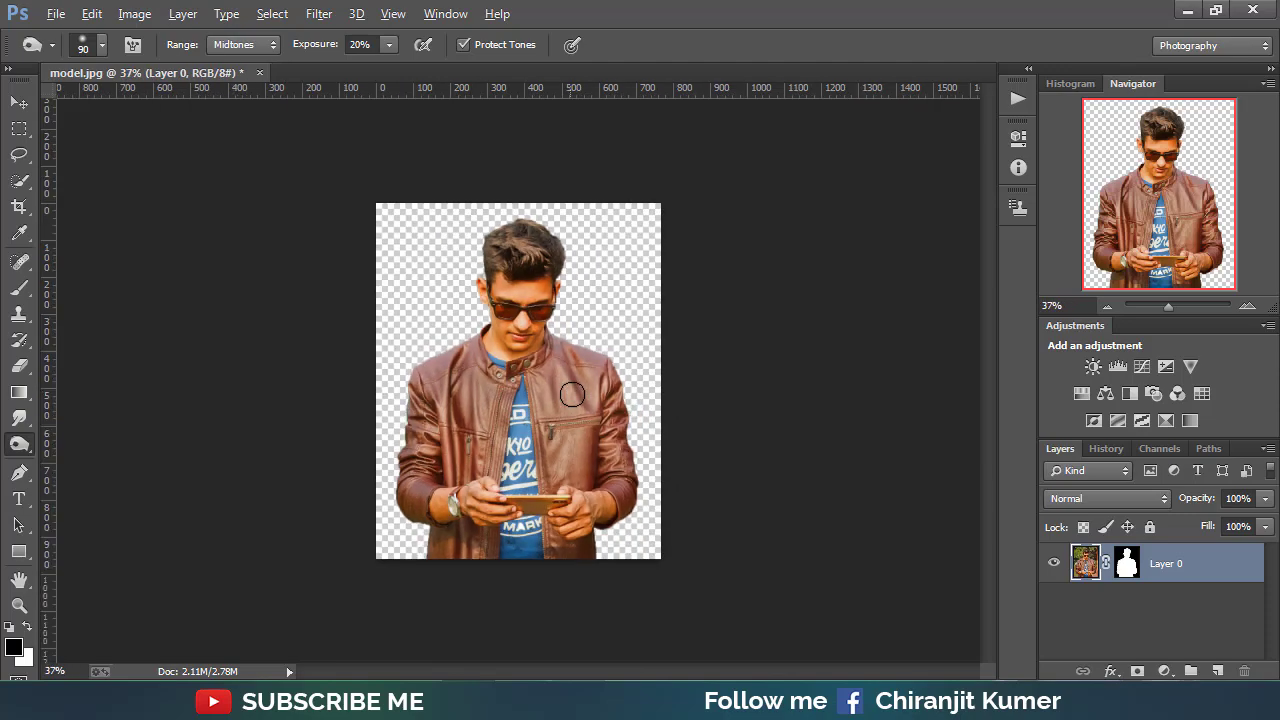
scroll(572, 394, up, 3)
Step: Place the BG image from the Pubgi folder into the document as an embedded file
click(59, 15)
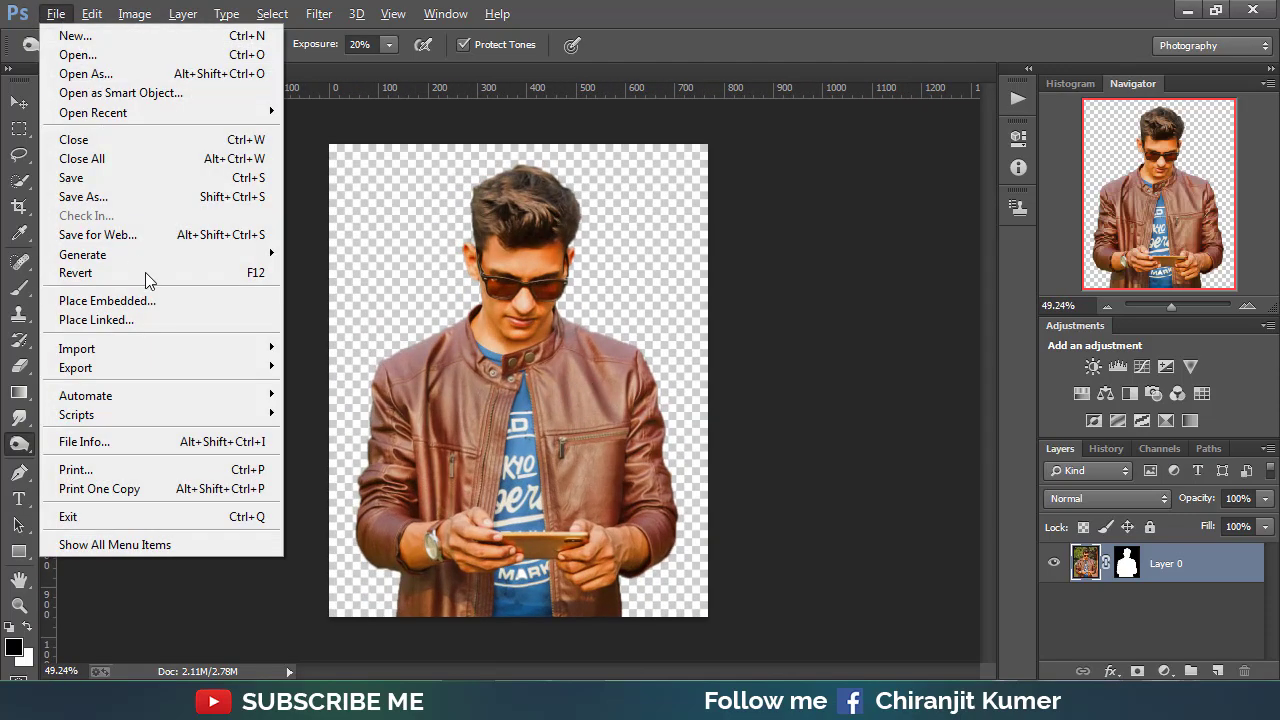
click(151, 295)
click(231, 172)
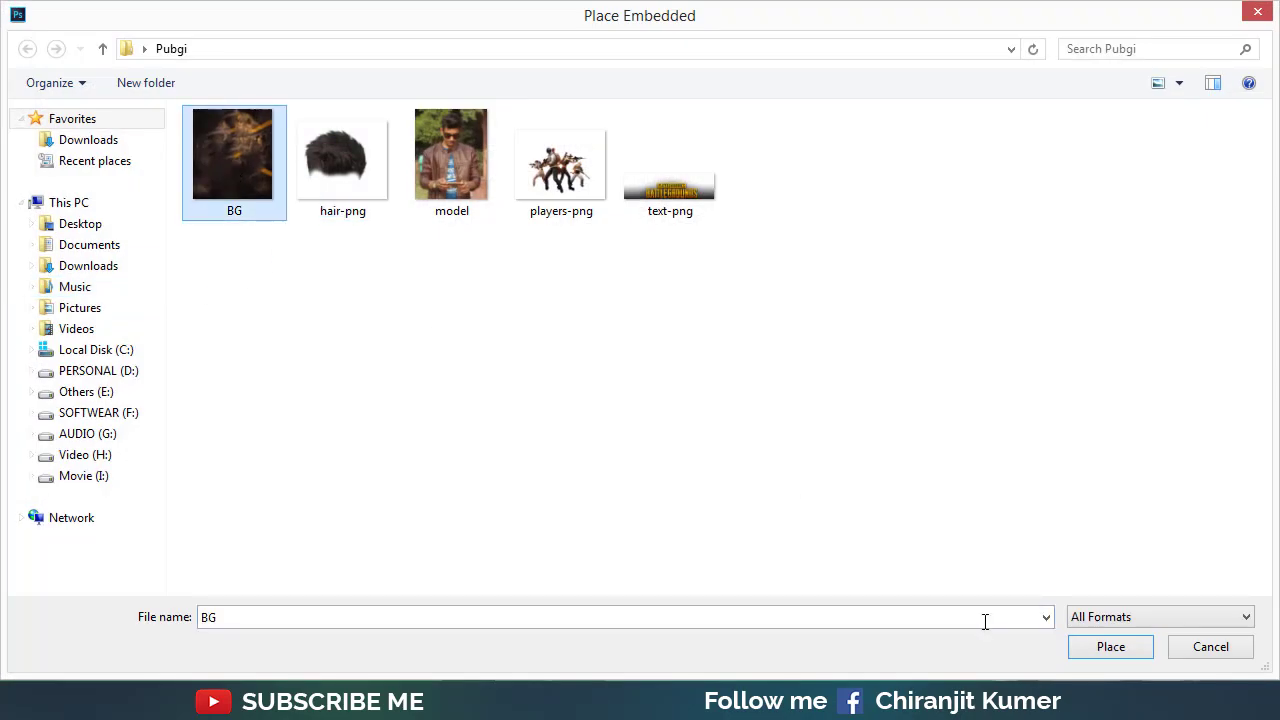
click(1110, 647)
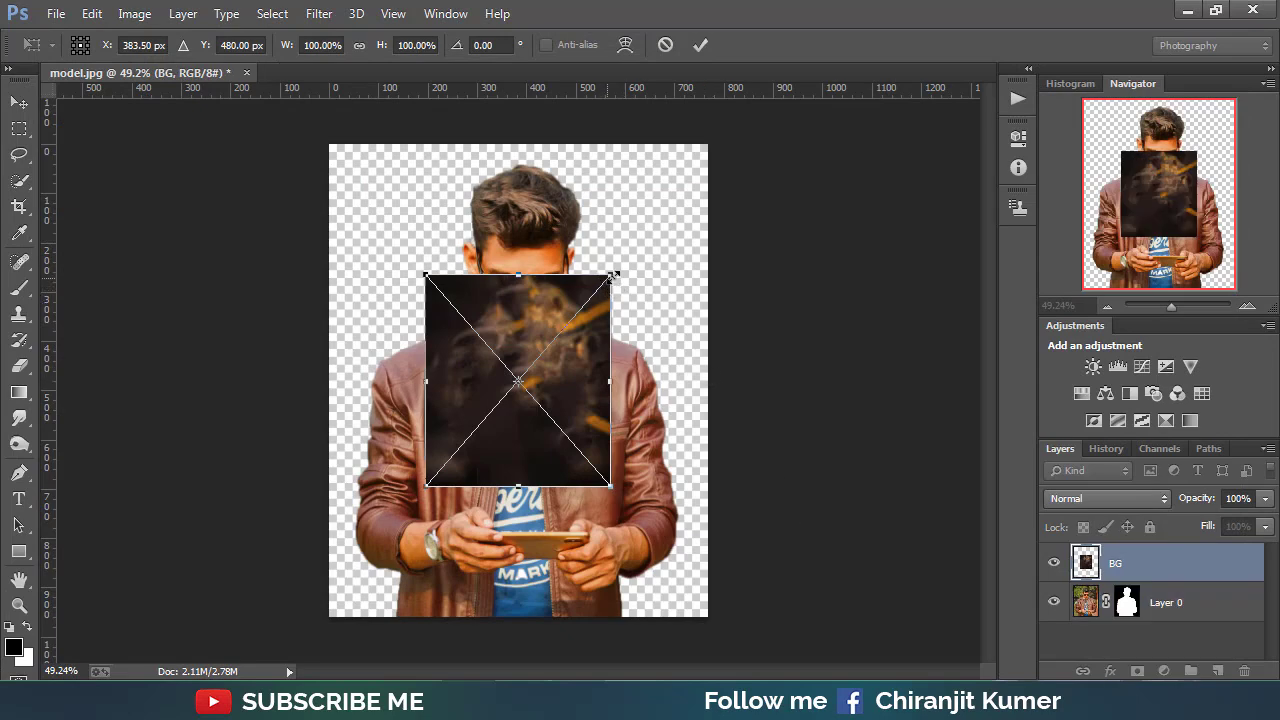
Step: Scale the BG image to about 228% so it covers the canvas, and move its layer below Layer 0
drag(614, 275, 716, 124)
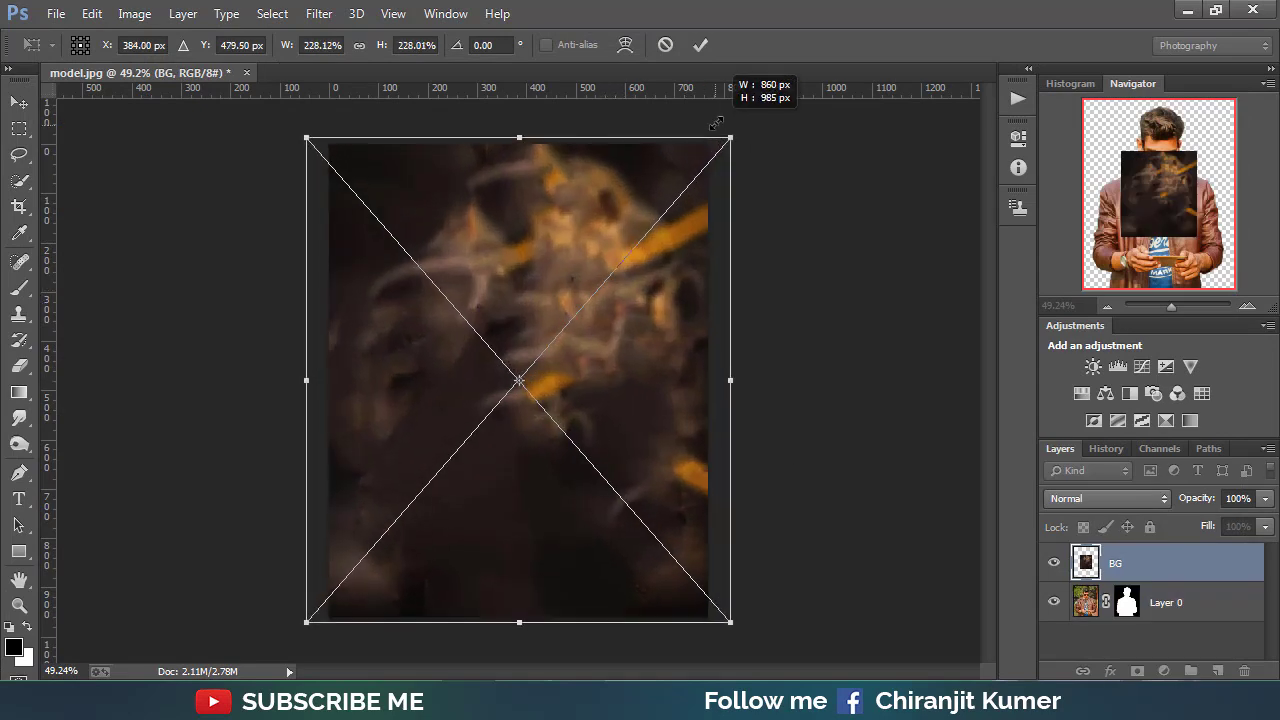
click(705, 46)
drag(1167, 572, 1166, 616)
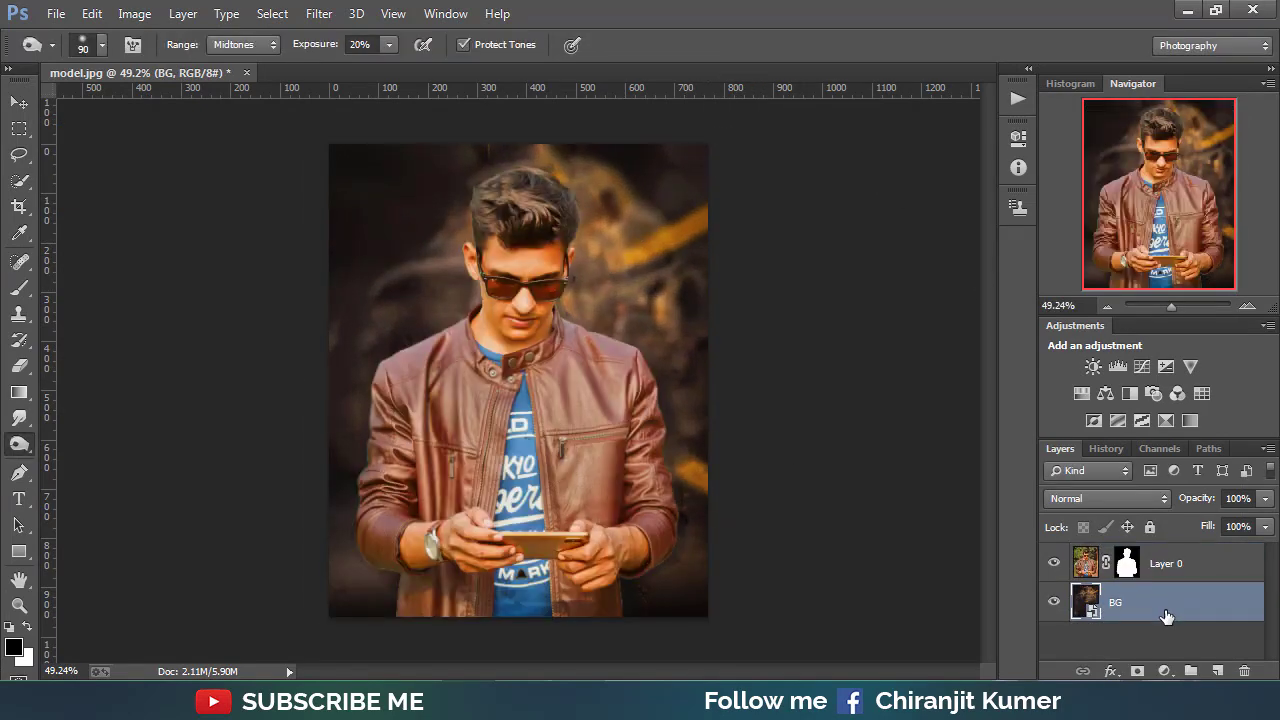
Step: Start the Camera Raw filter on Layer 0 and set Temperature to -4 and Exposure to -0.40
click(1095, 570)
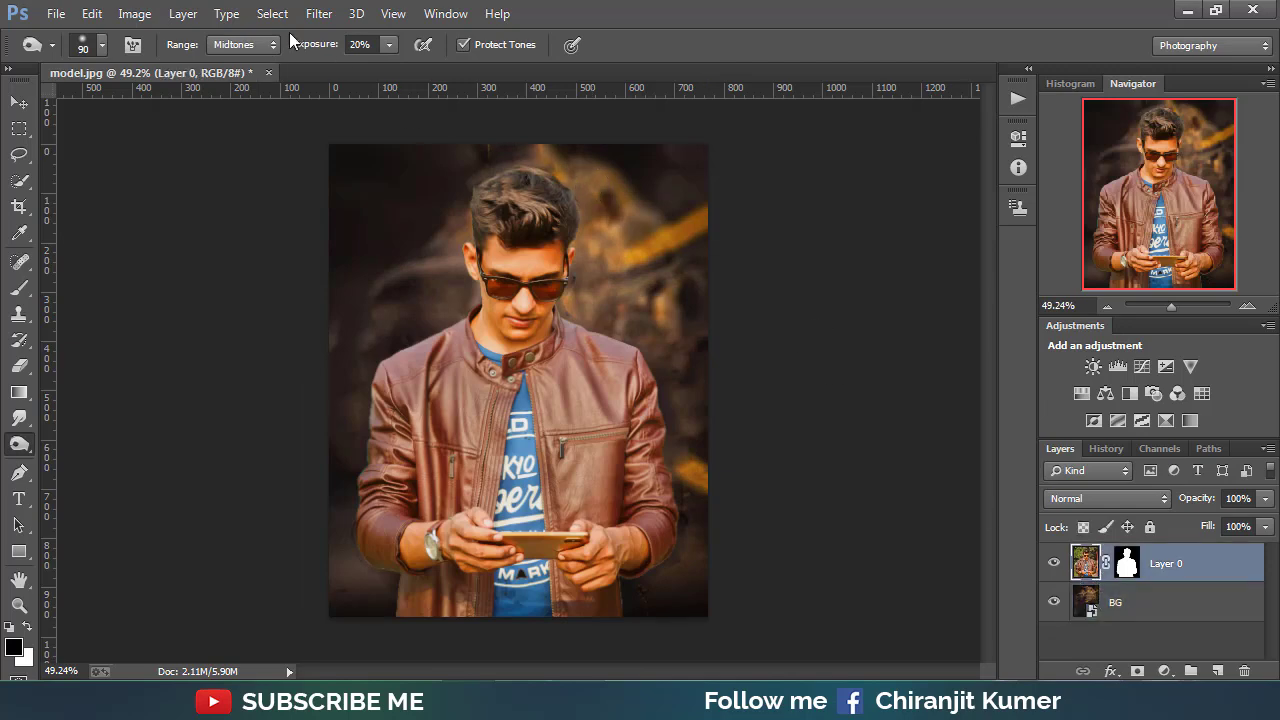
click(320, 14)
click(372, 130)
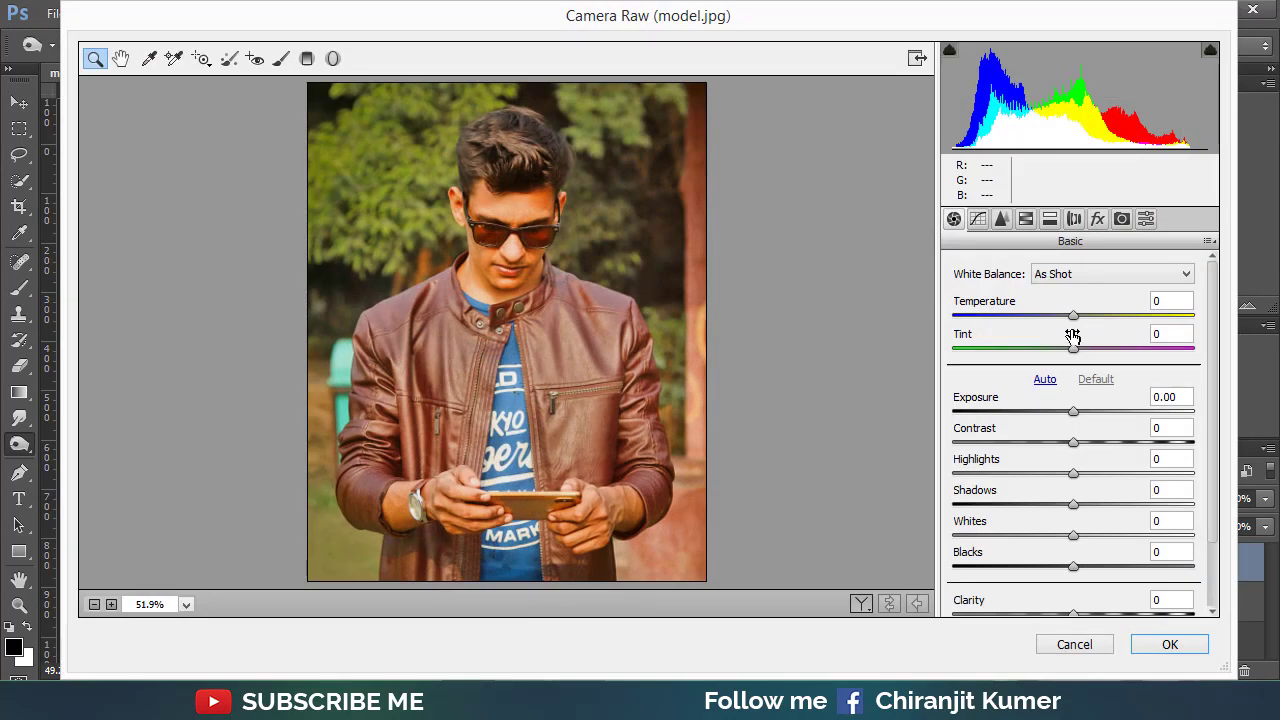
drag(1073, 318, 1068, 318)
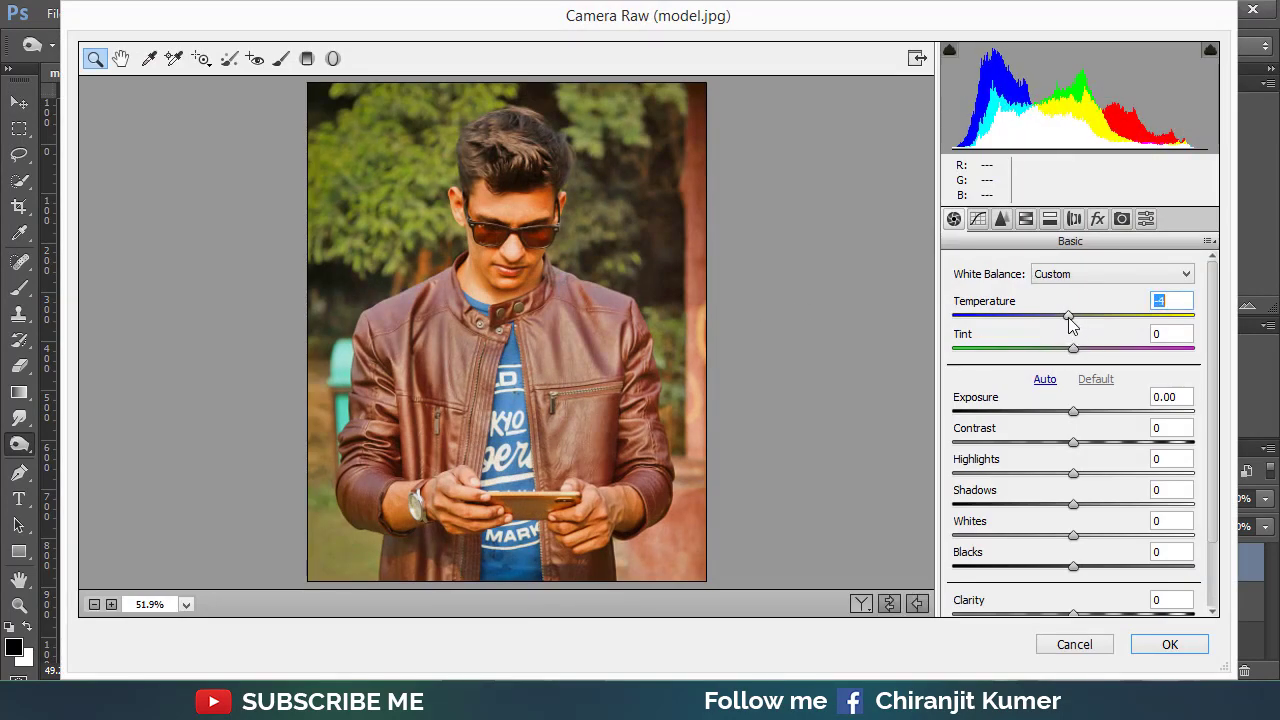
drag(1075, 420, 1068, 422)
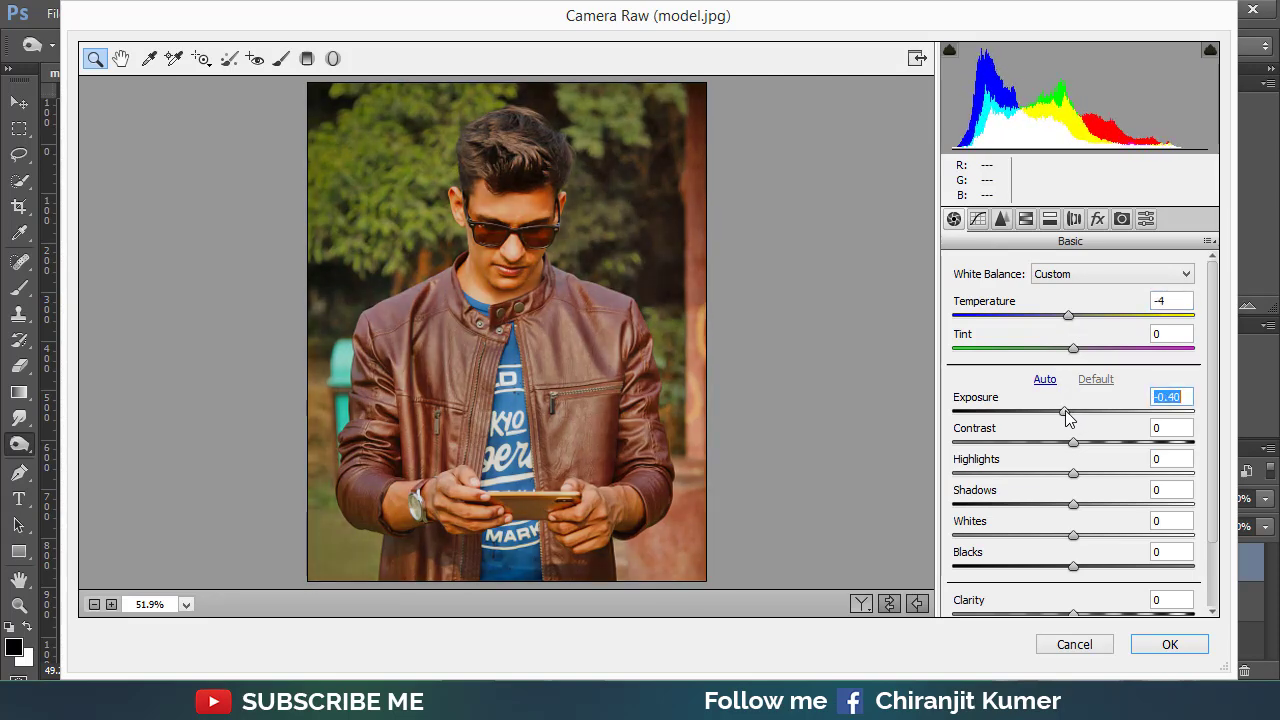
Step: Set Oranges luminance to +29 and Yellows to -11, Oranges saturation to +7 and Yellows to -5, and apply the Camera Raw filter
click(1025, 219)
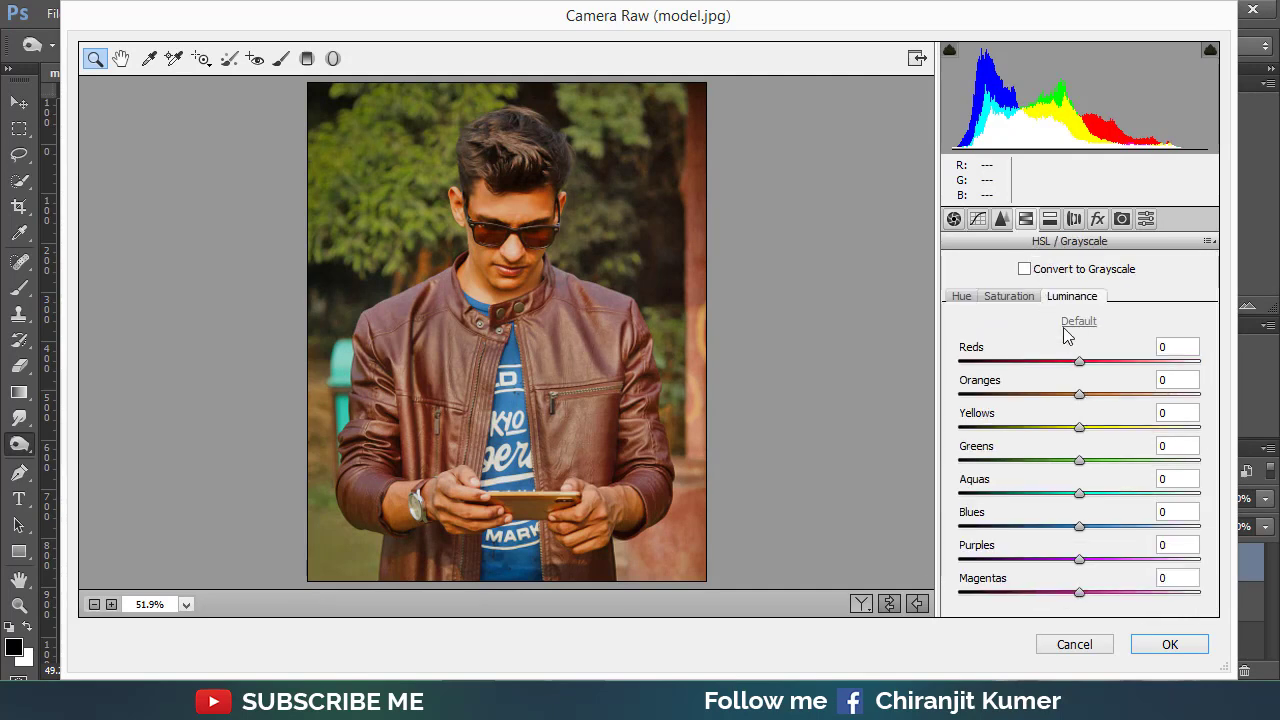
drag(1081, 394, 1108, 396)
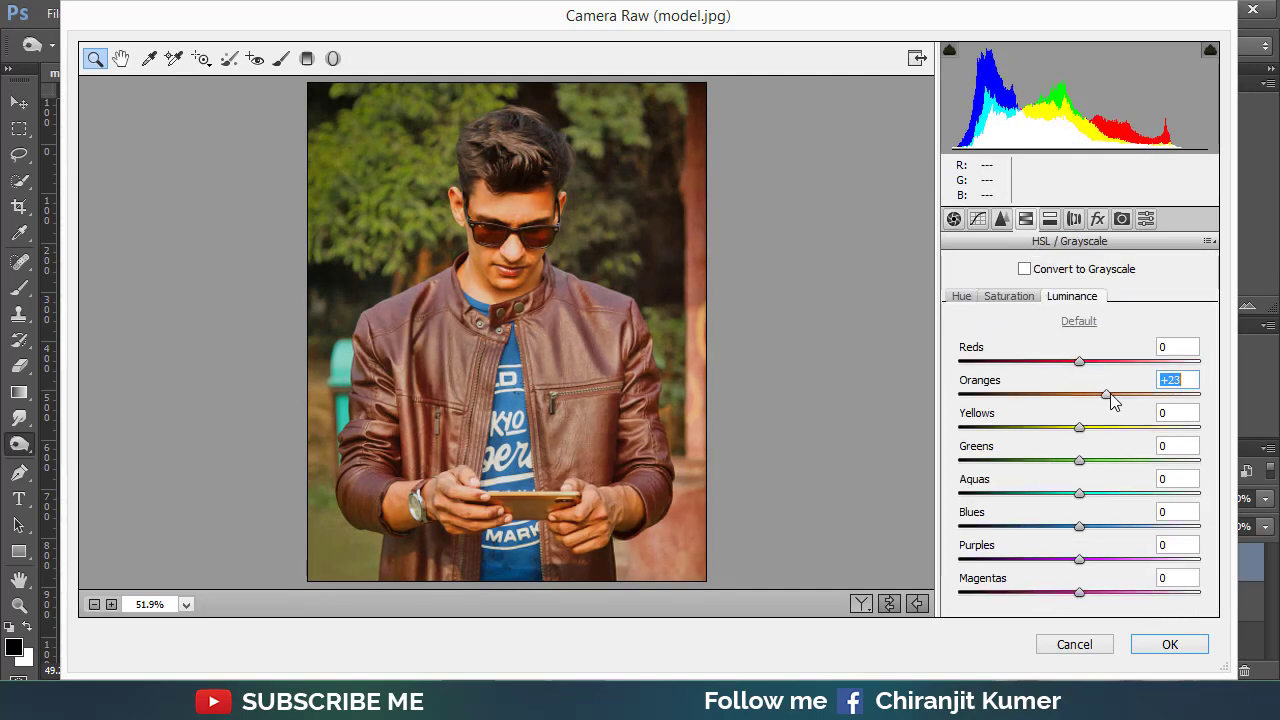
click(1079, 428)
click(1025, 299)
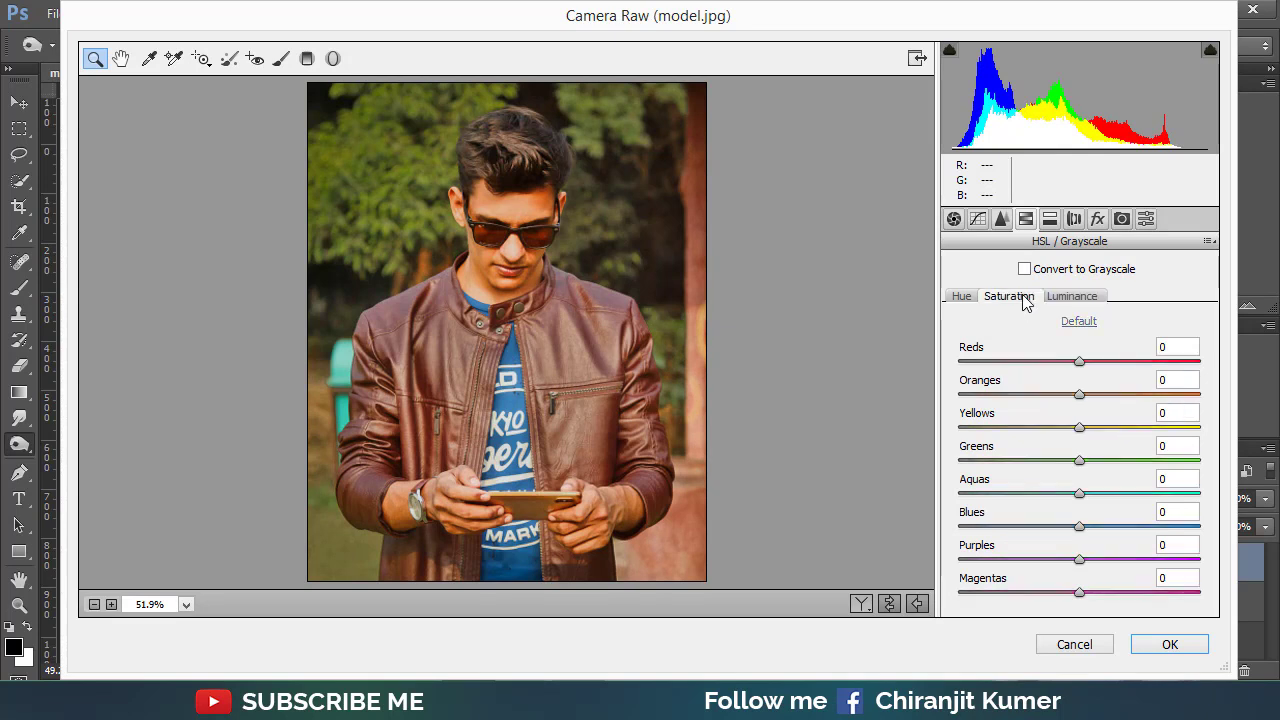
drag(1084, 400, 1074, 431)
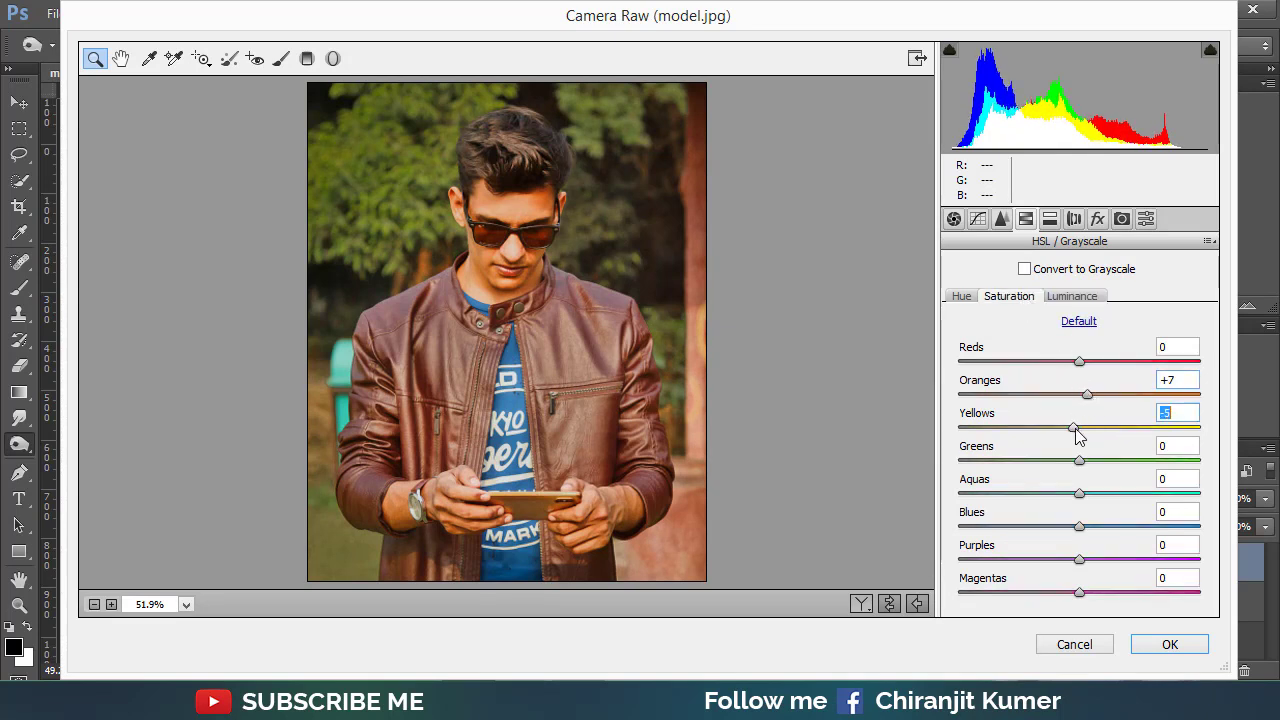
click(1086, 297)
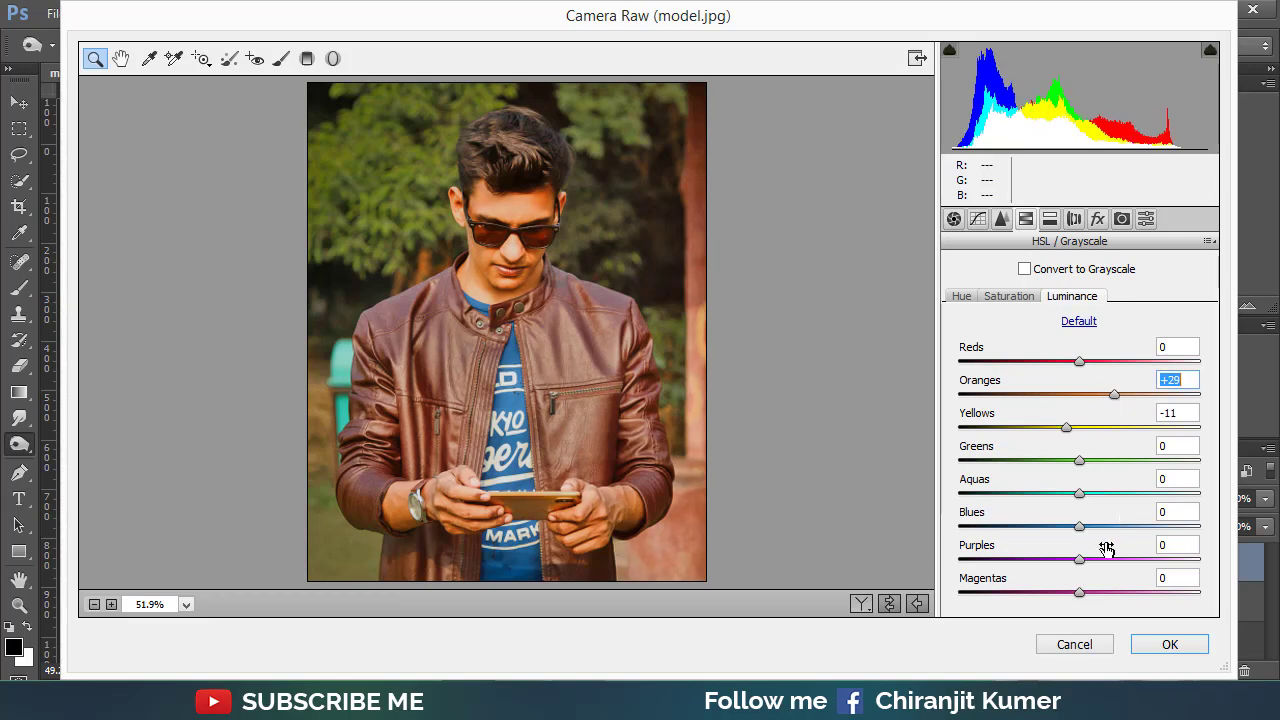
click(1157, 643)
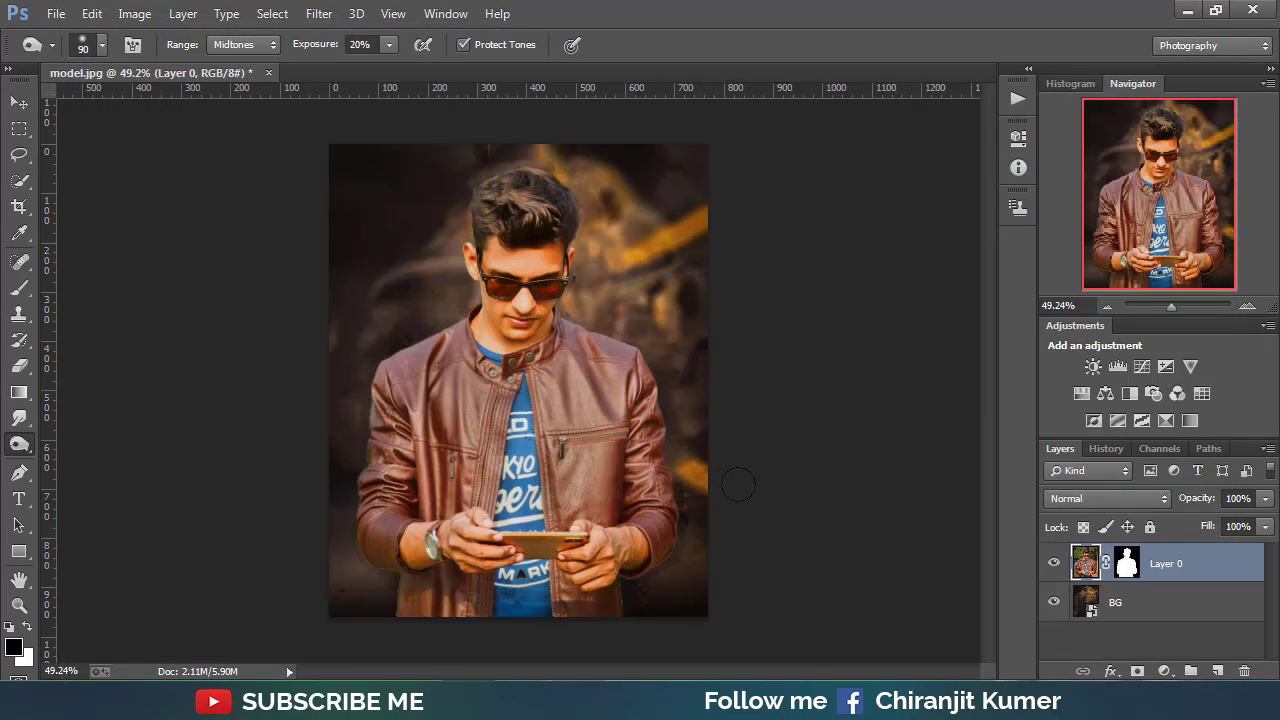
Step: Darken the lower jacket, the sleeve area and the hair on Layer 0 with the Burn tool
click(19, 418)
click(19, 444)
drag(429, 609, 420, 604)
mouse_move(631, 487)
mouse_down()
mouse_move(600, 420)
mouse_move(560, 430)
mouse_move(590, 370)
mouse_move(582, 481)
mouse_move(600, 481)
mouse_up()
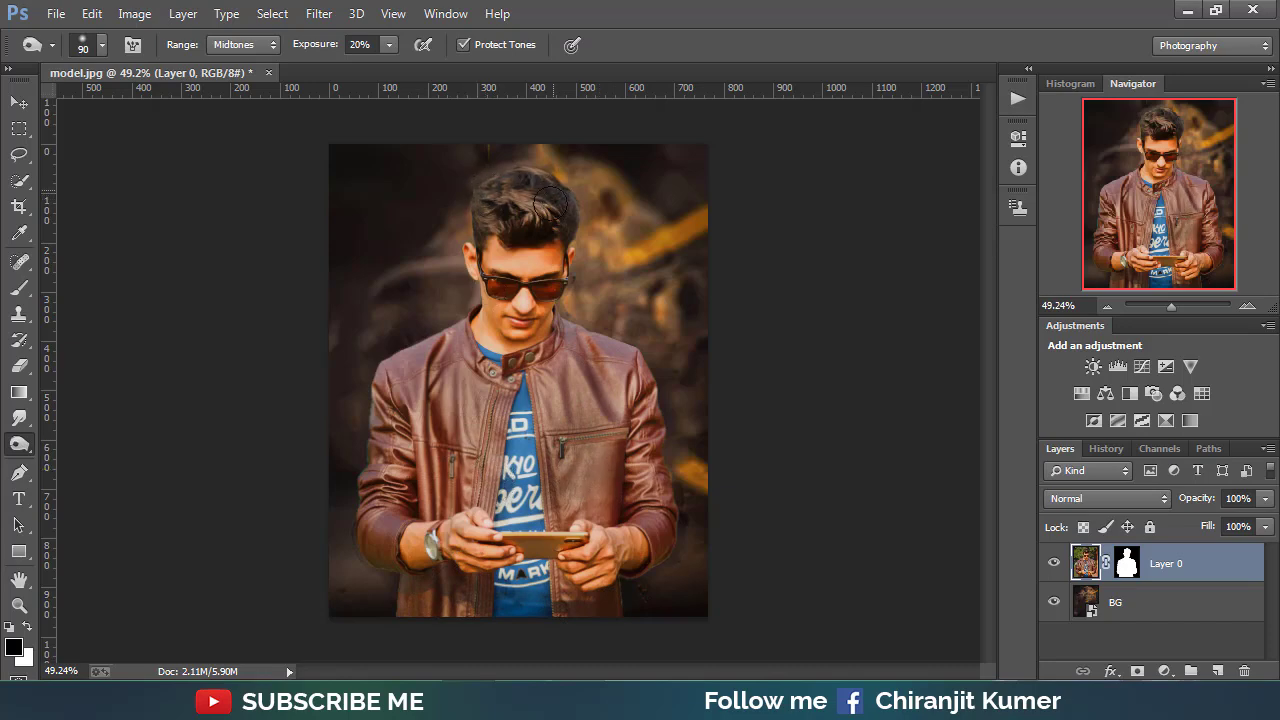
drag(550, 205, 495, 208)
Step: Place the players-png image into the document as an embedded file
click(58, 15)
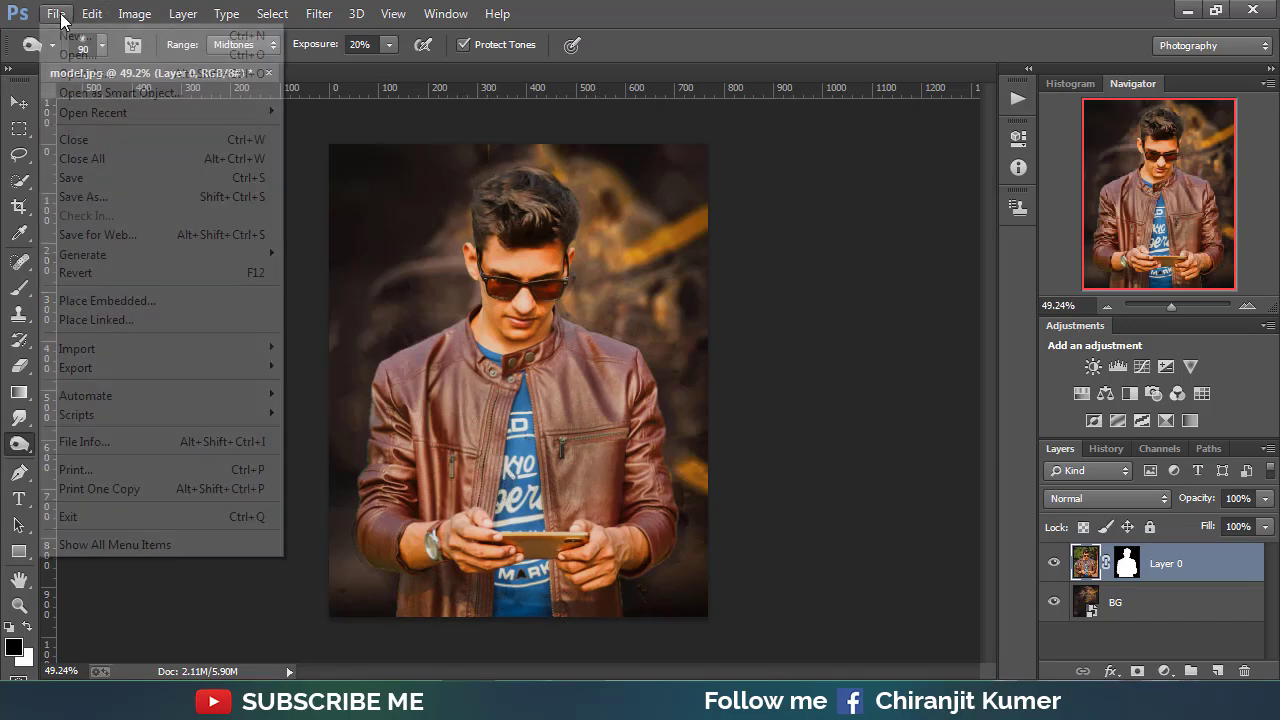
click(134, 299)
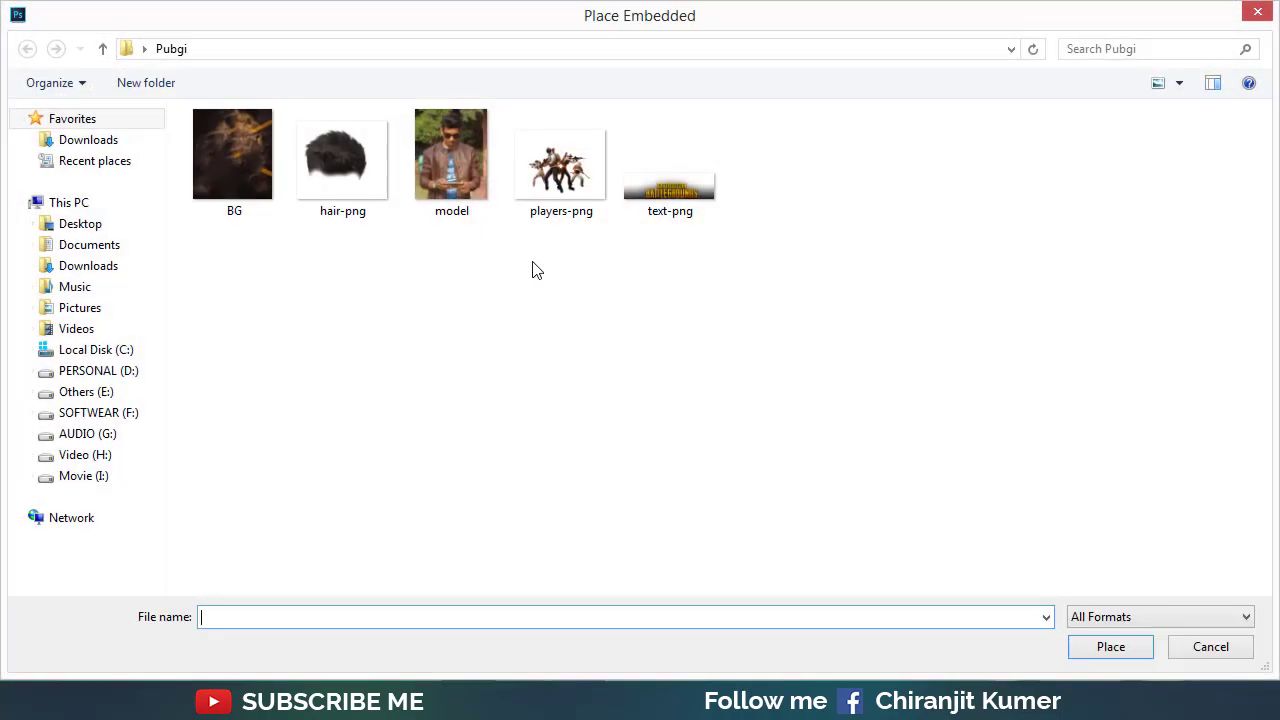
click(546, 205)
click(1108, 655)
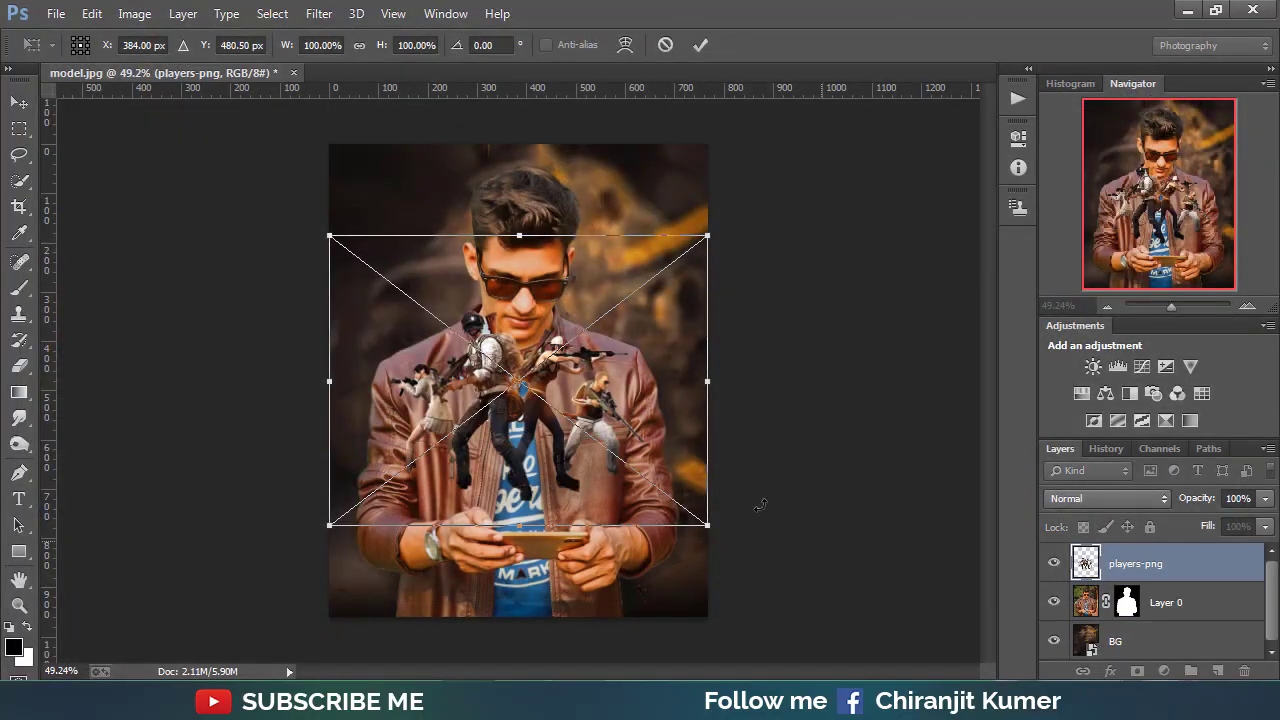
Step: Scale the players image down to about half size and position the figures standing on the phone
drag(708, 234, 605, 305)
scroll(680, 435, up, 2)
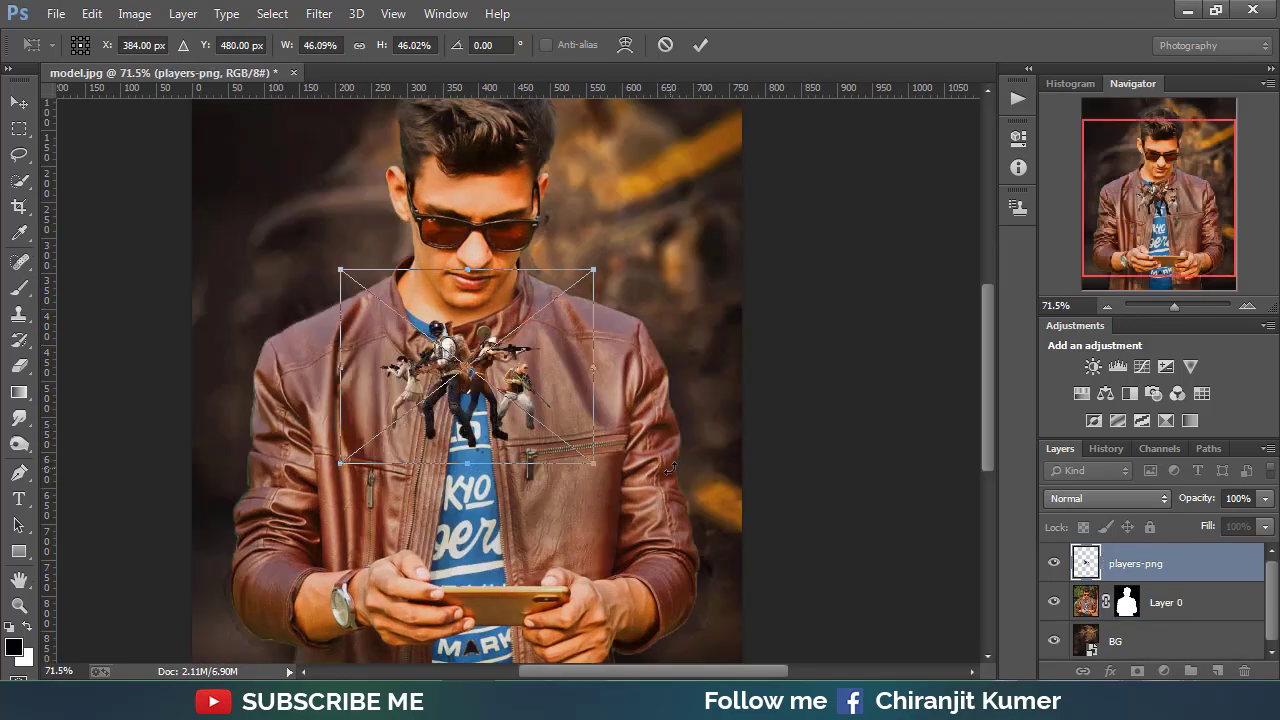
drag(670, 468, 771, 366)
mouse_move(620, 282)
mouse_down()
mouse_move(643, 444)
mouse_move(660, 318)
mouse_move(656, 365)
mouse_move(666, 331)
mouse_up()
scroll(646, 437, up, 1)
click(700, 44)
Step: Rasterize the players layer and erase the feet overlapping the phone's face with a 13 px Eraser
key(o)
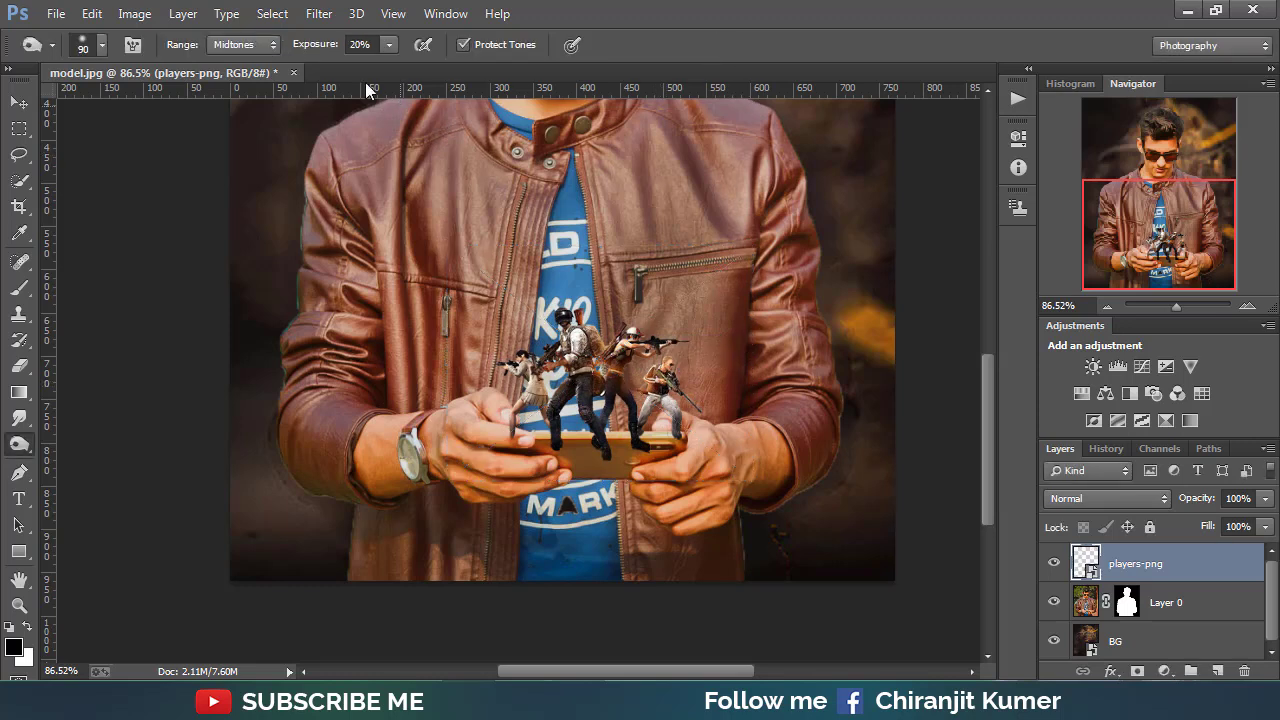
click(33, 369)
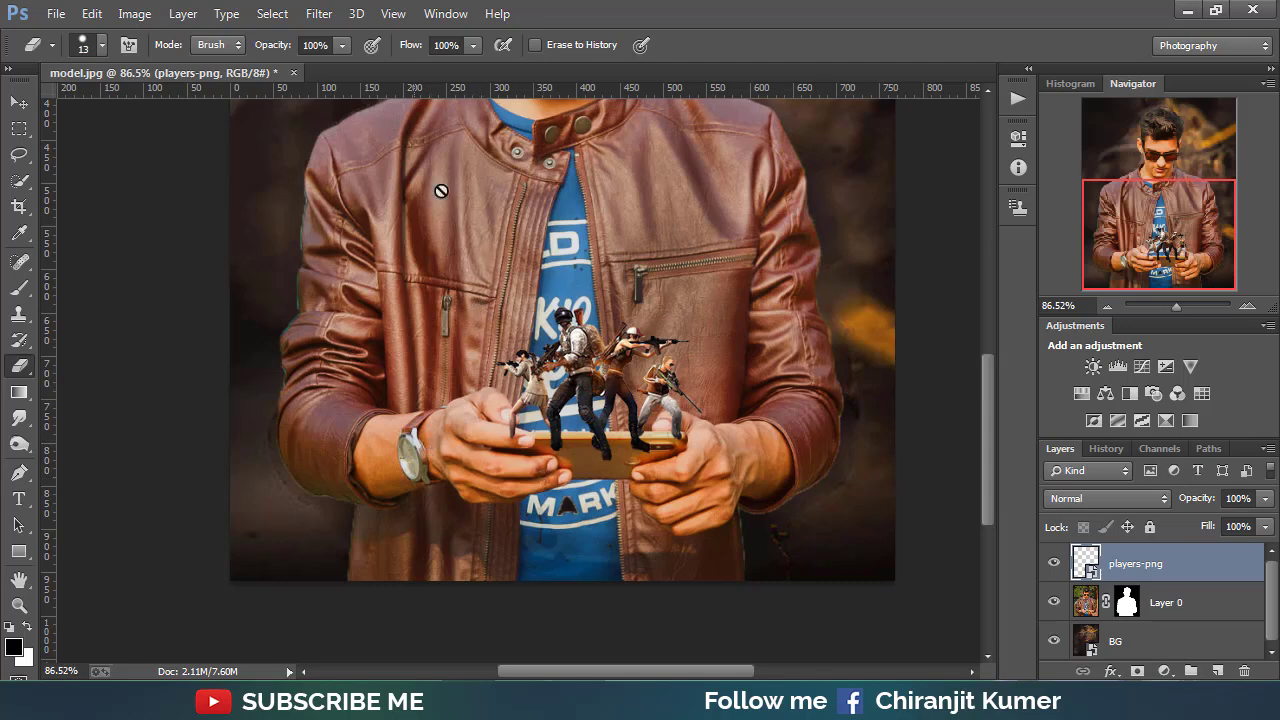
click(593, 474)
click(600, 286)
scroll(512, 435, up, 3)
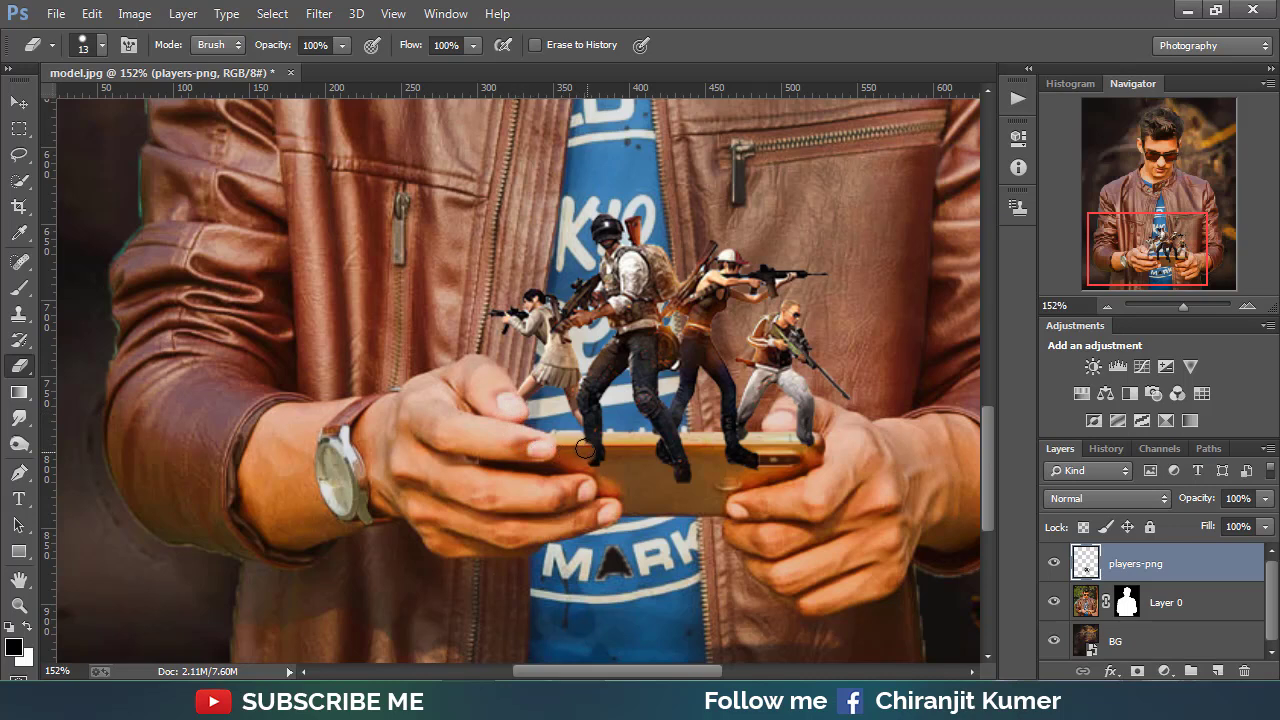
mouse_move(587, 446)
mouse_down()
mouse_move(627, 463)
mouse_move(725, 468)
mouse_up()
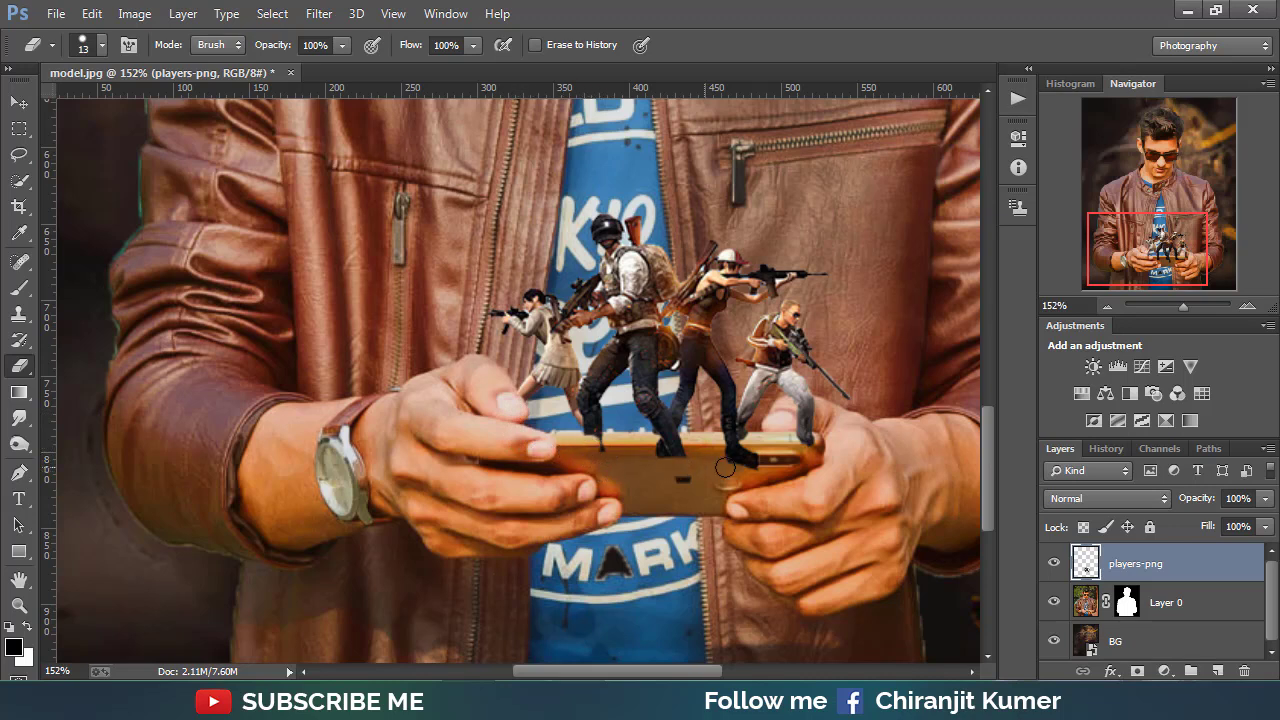
Step: Lower the players layer's opacity to 49% and erase the remaining feet below the phone's upper edge
click(1265, 498)
drag(1250, 521, 1213, 521)
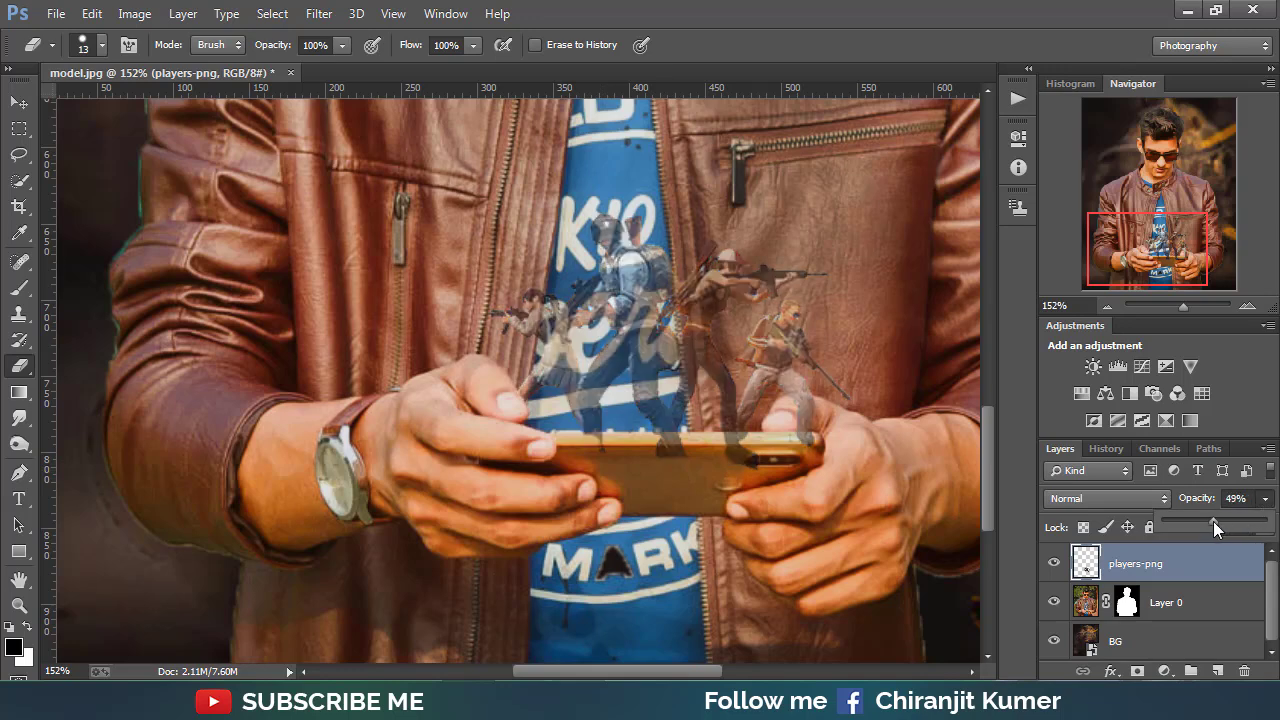
click(590, 441)
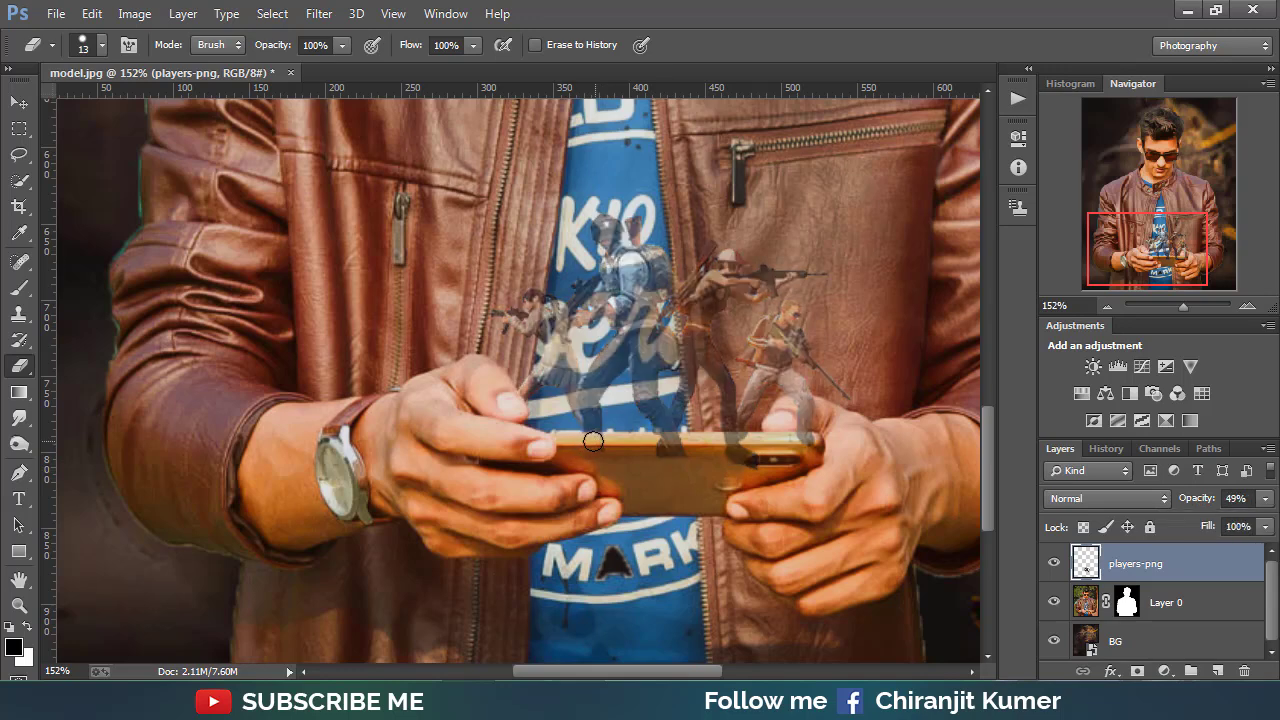
drag(641, 453, 676, 443)
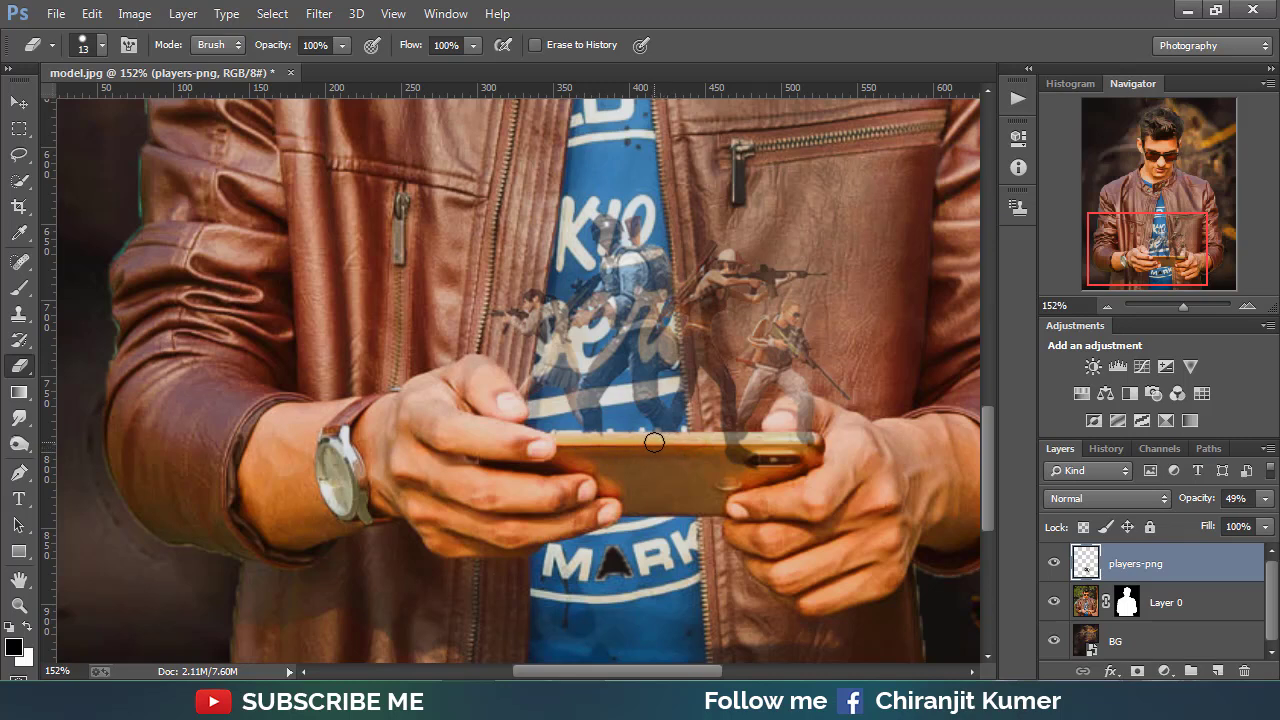
mouse_move(721, 443)
mouse_down()
mouse_move(753, 443)
mouse_move(770, 462)
mouse_up()
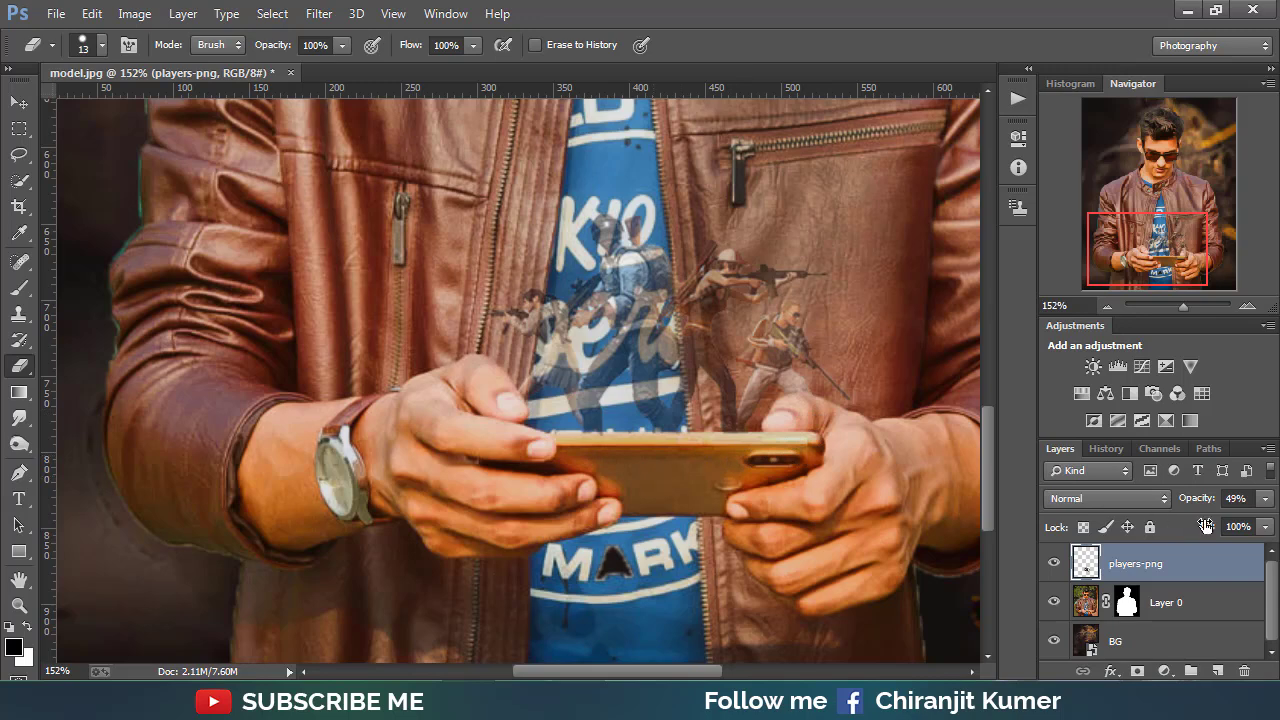
Step: Restore the players layer's opacity to 100% and switch to the Move tool
click(1265, 499)
drag(1248, 524, 1277, 522)
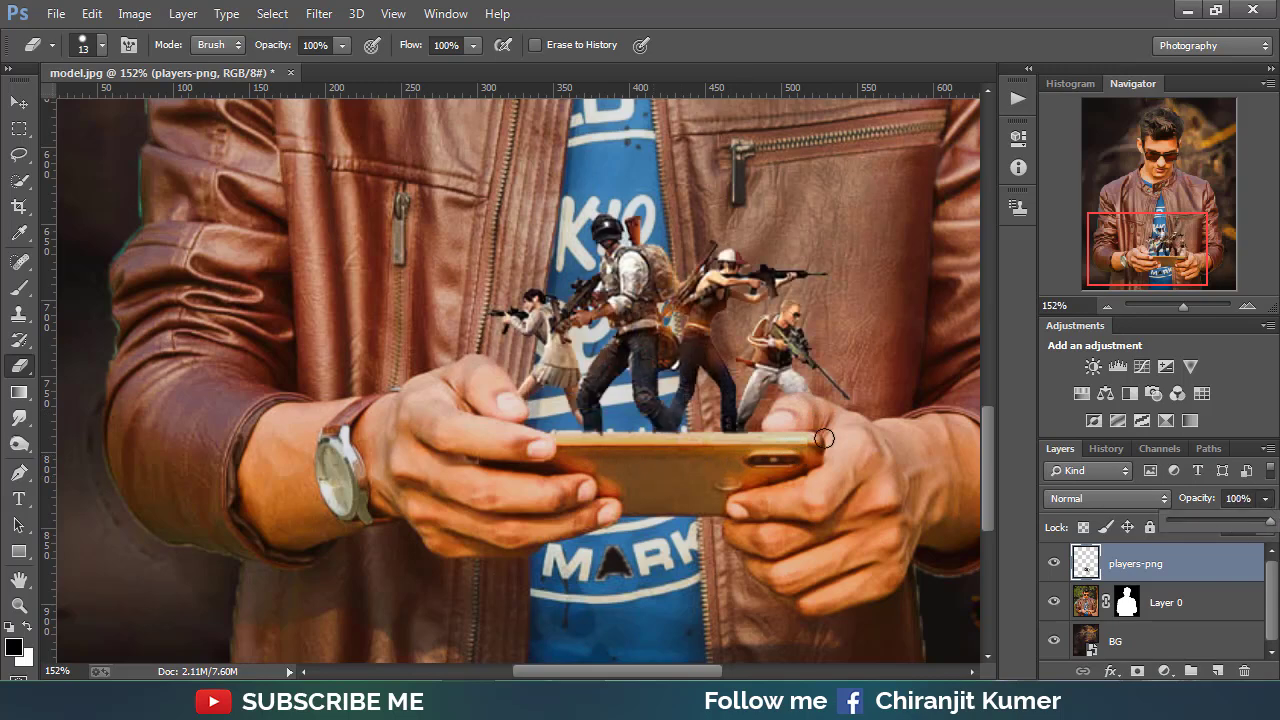
click(22, 110)
key(ctrl+0)
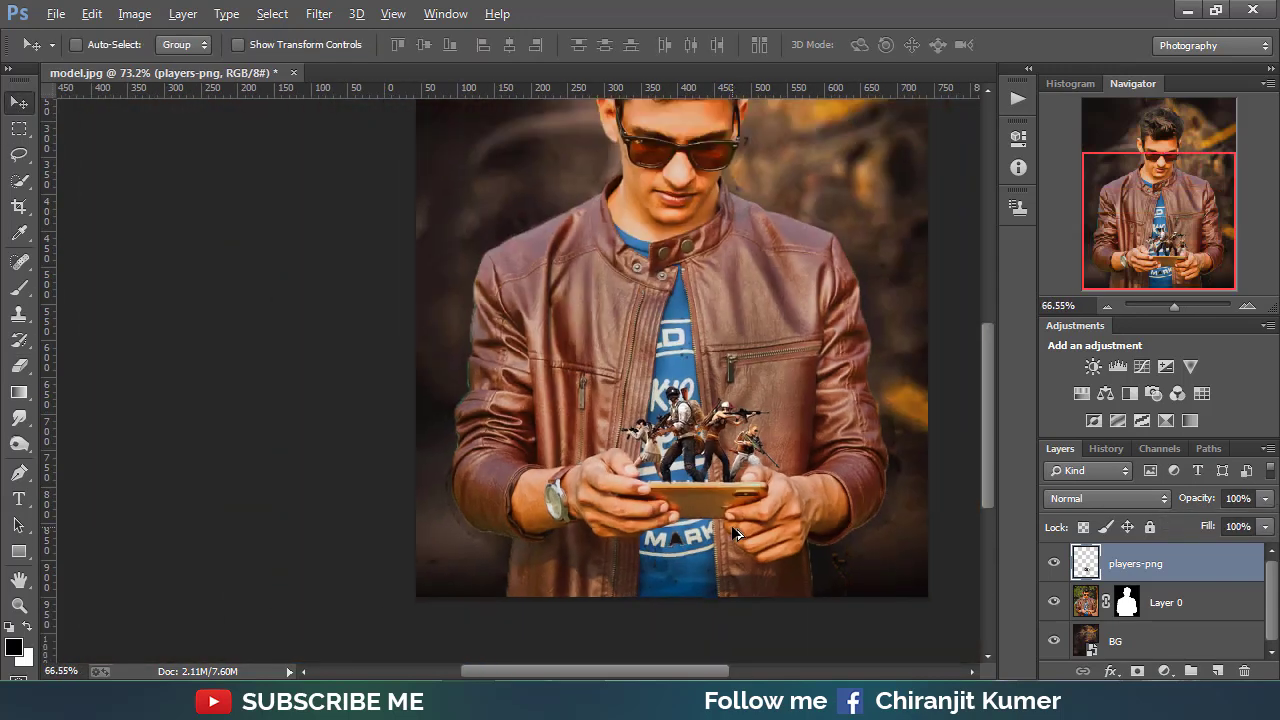
scroll(737, 534, down, 2)
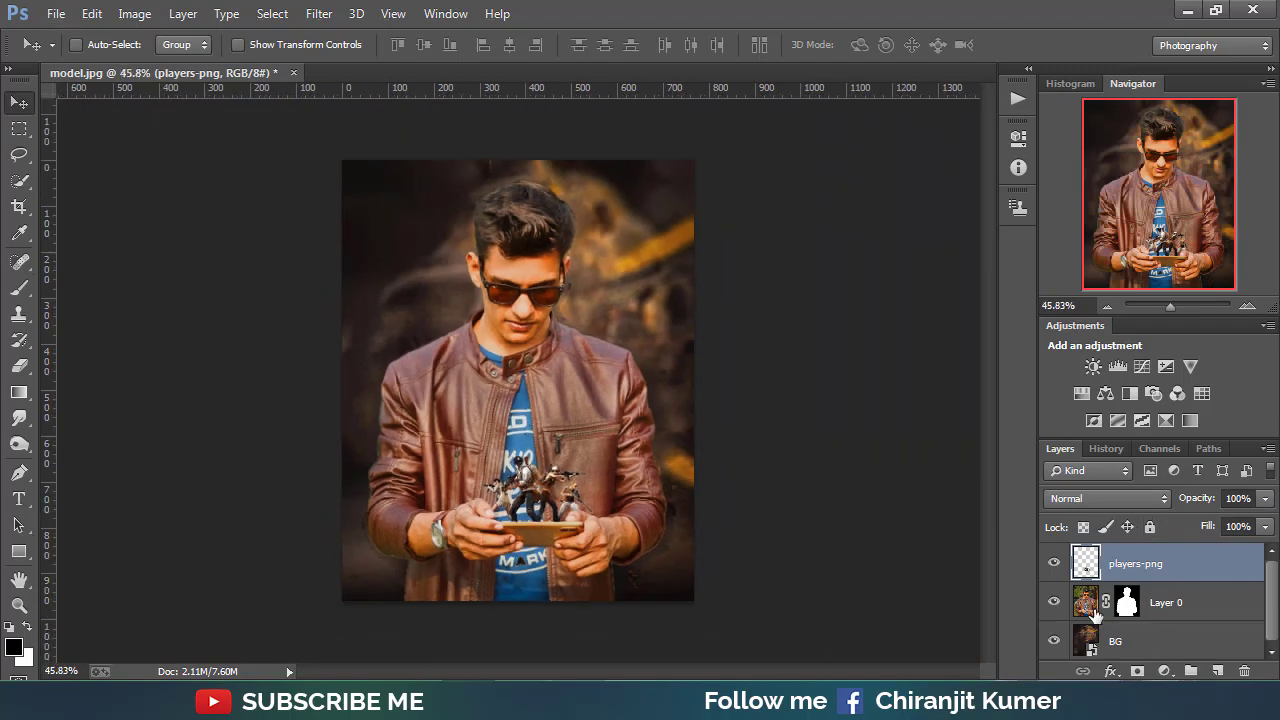
Step: Open Layer 0 in the Camera Raw Filter and set Contrast to +3, Clarity to +26 and Vibrance to -5
click(1095, 605)
click(328, 14)
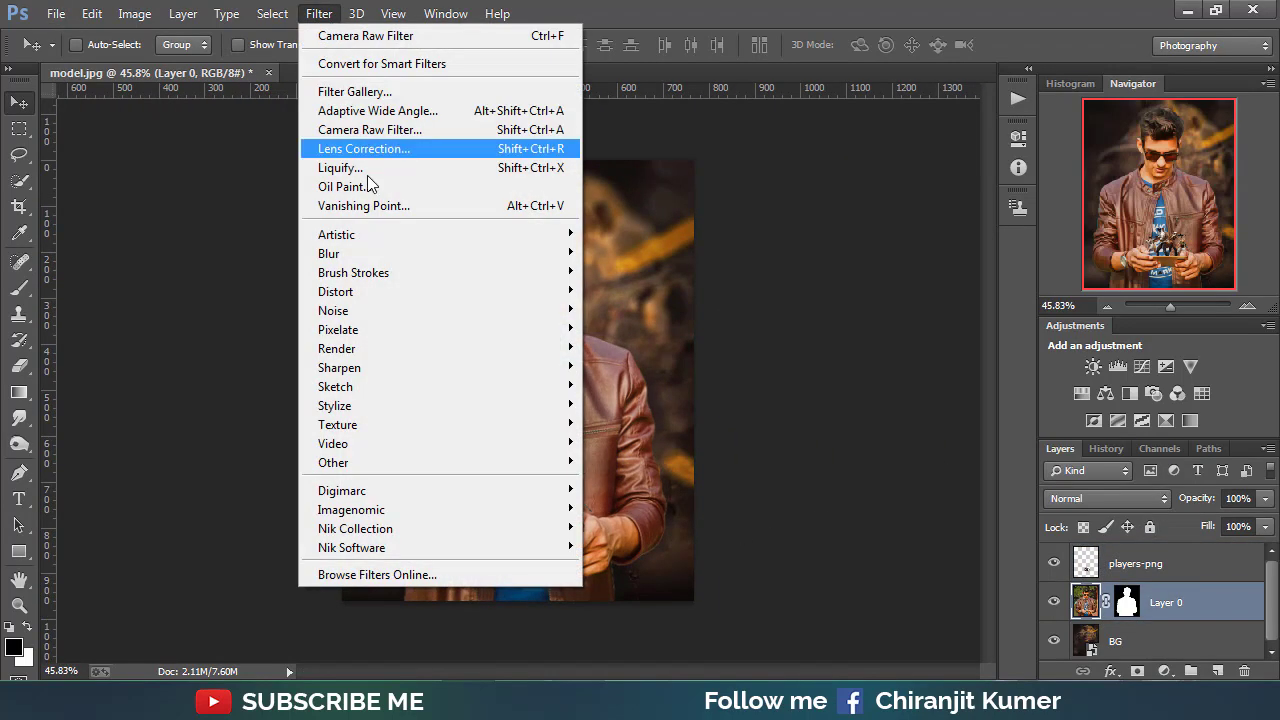
click(400, 130)
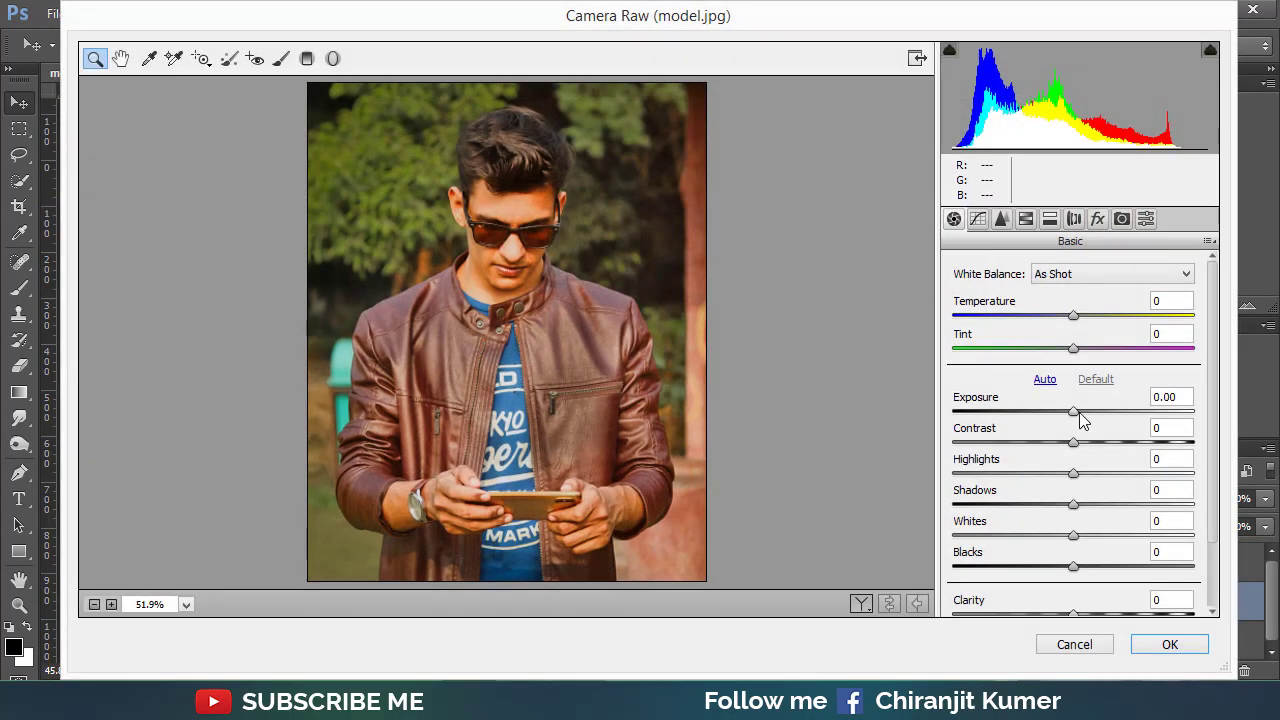
click(1077, 443)
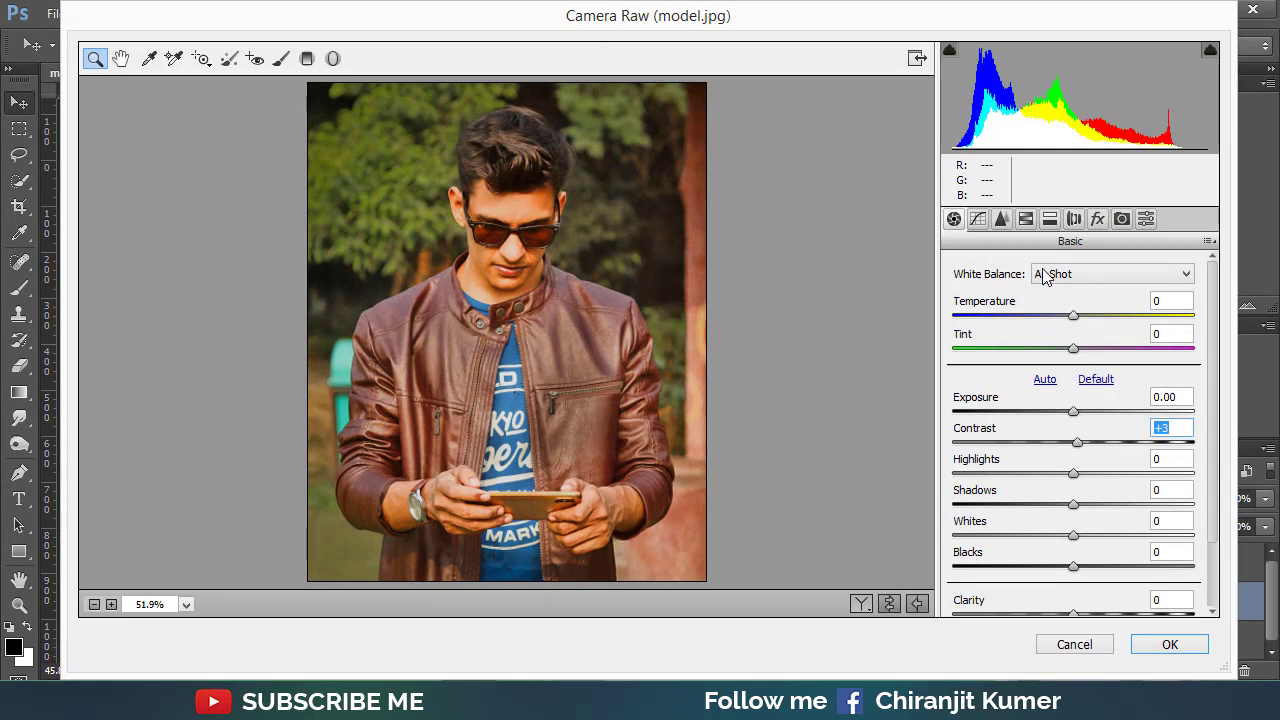
key(BackSpace)
scroll(1218, 373, down, 3)
drag(1075, 535, 1077, 596)
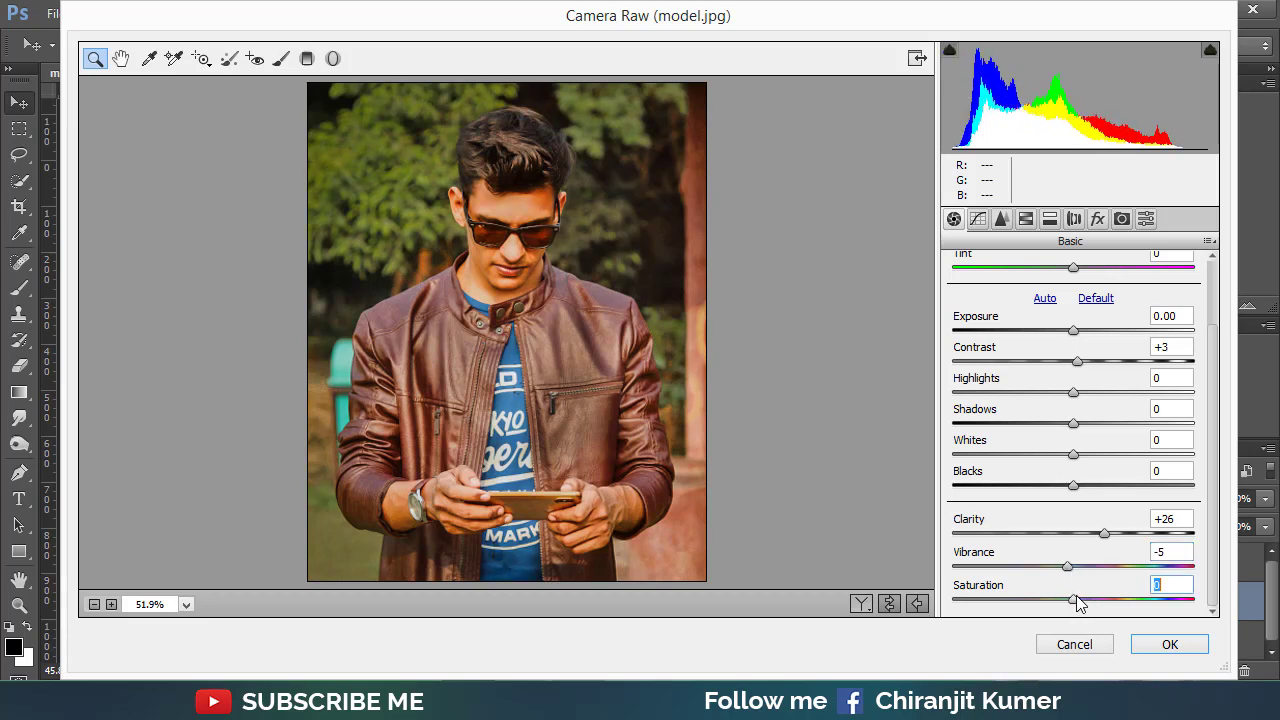
scroll(1055, 276, up, 2)
Step: Set the HSL luminance of Reds to -4 and Yellows to -30, and the saturation of Reds to -8 and Oranges to +3
click(1026, 219)
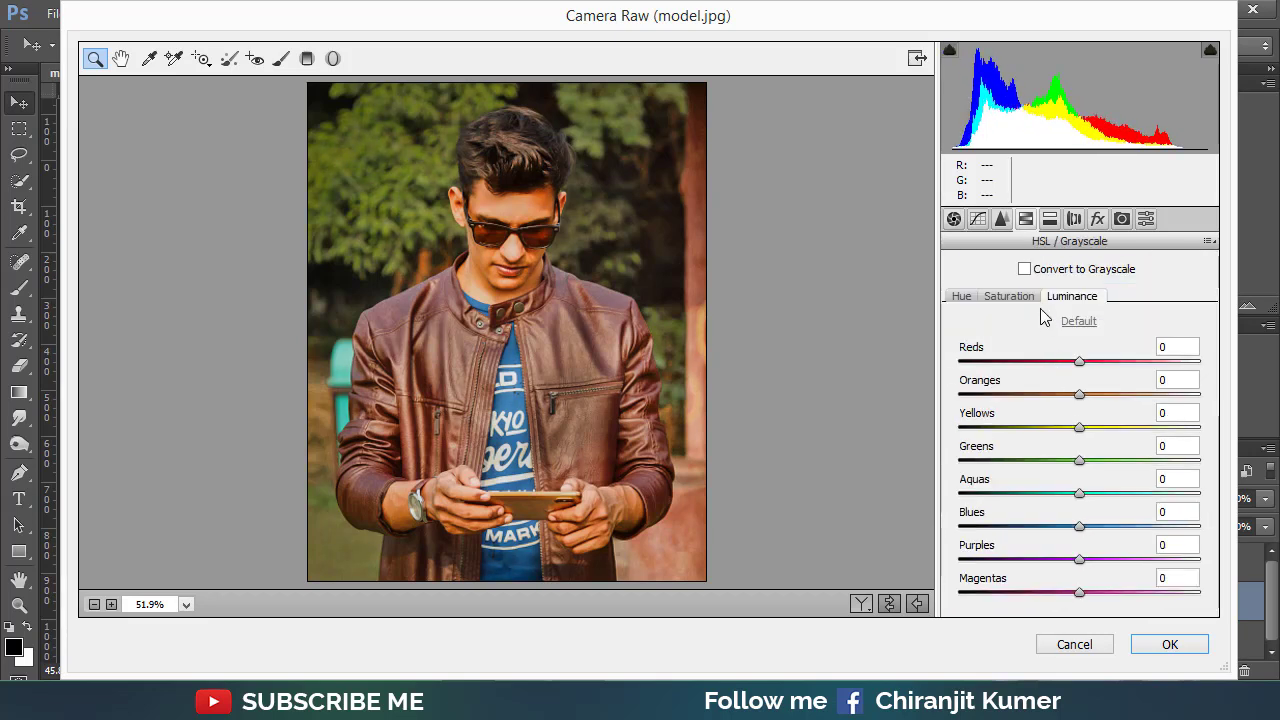
mouse_move(1078, 366)
mouse_down()
mouse_move(1017, 366)
mouse_move(1086, 369)
mouse_move(1074, 363)
mouse_up()
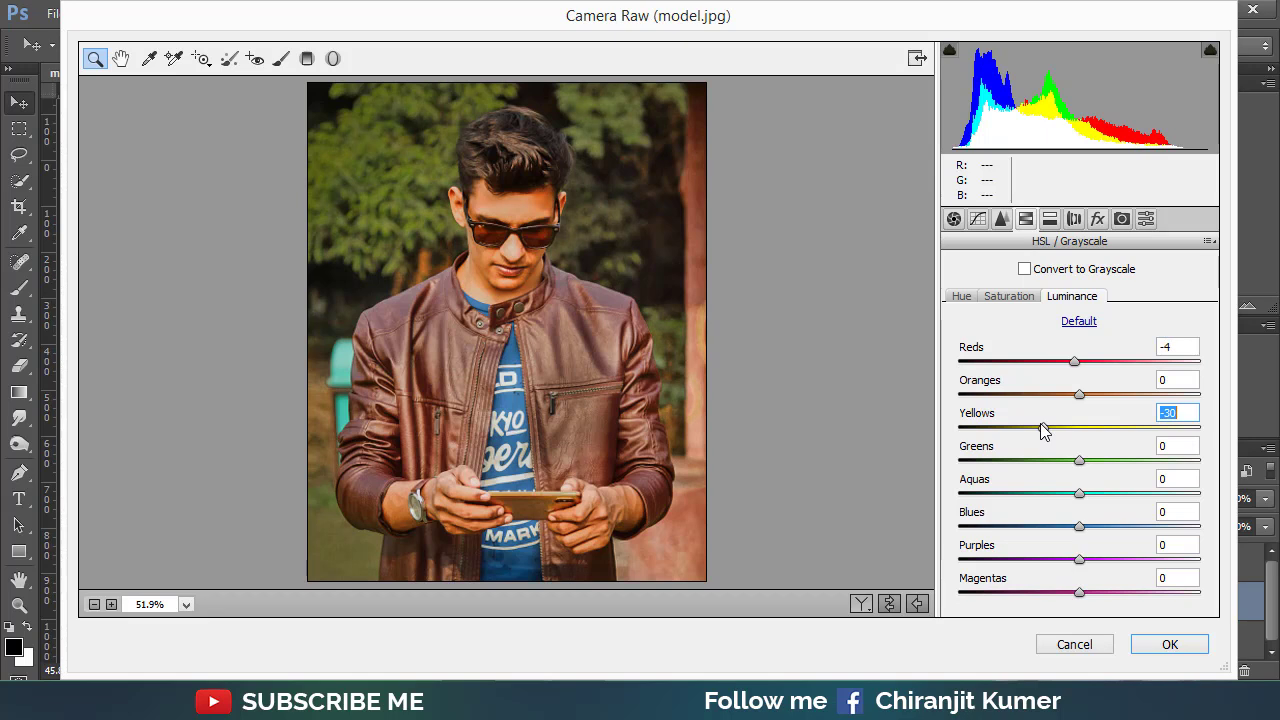
click(1010, 297)
mouse_move(1080, 394)
mouse_down()
mouse_move(1105, 394)
mouse_move(1073, 364)
mouse_move(1082, 395)
mouse_up()
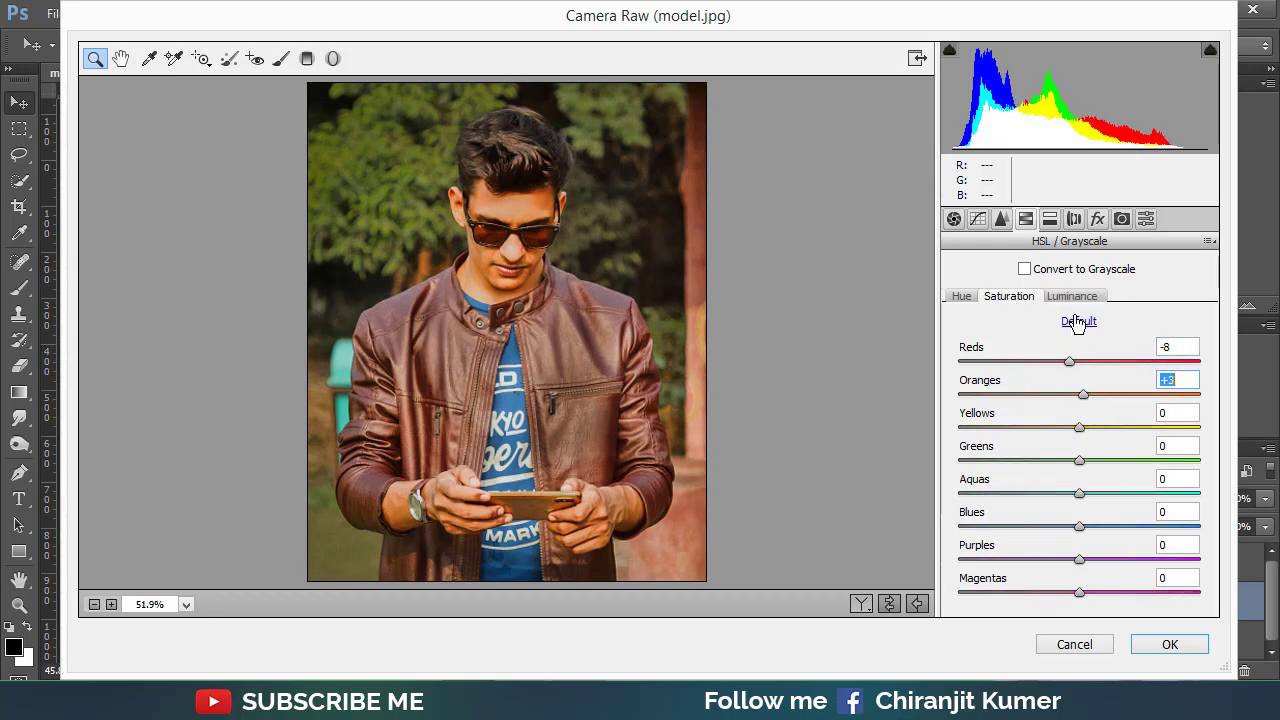
Step: Set the Post Crop Vignetting amount to -18 and apply the Camera Raw grading to Layer 0
click(1097, 219)
drag(1072, 478, 1050, 478)
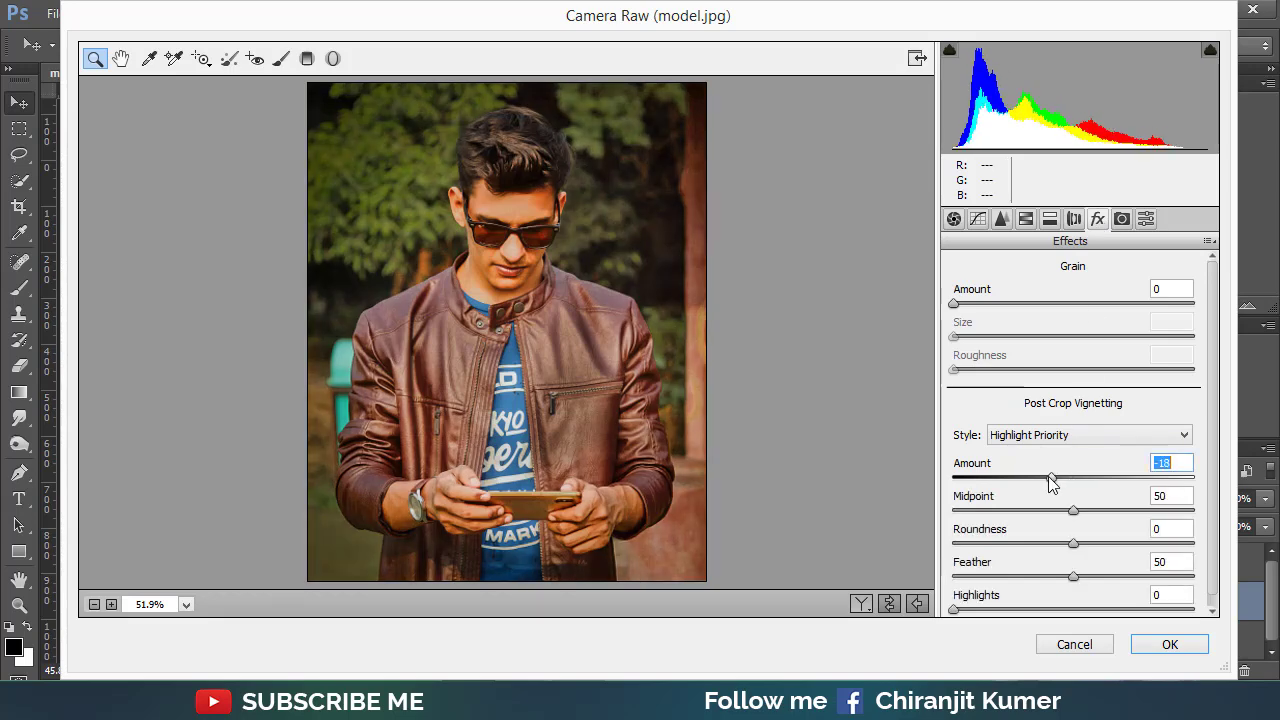
click(1160, 645)
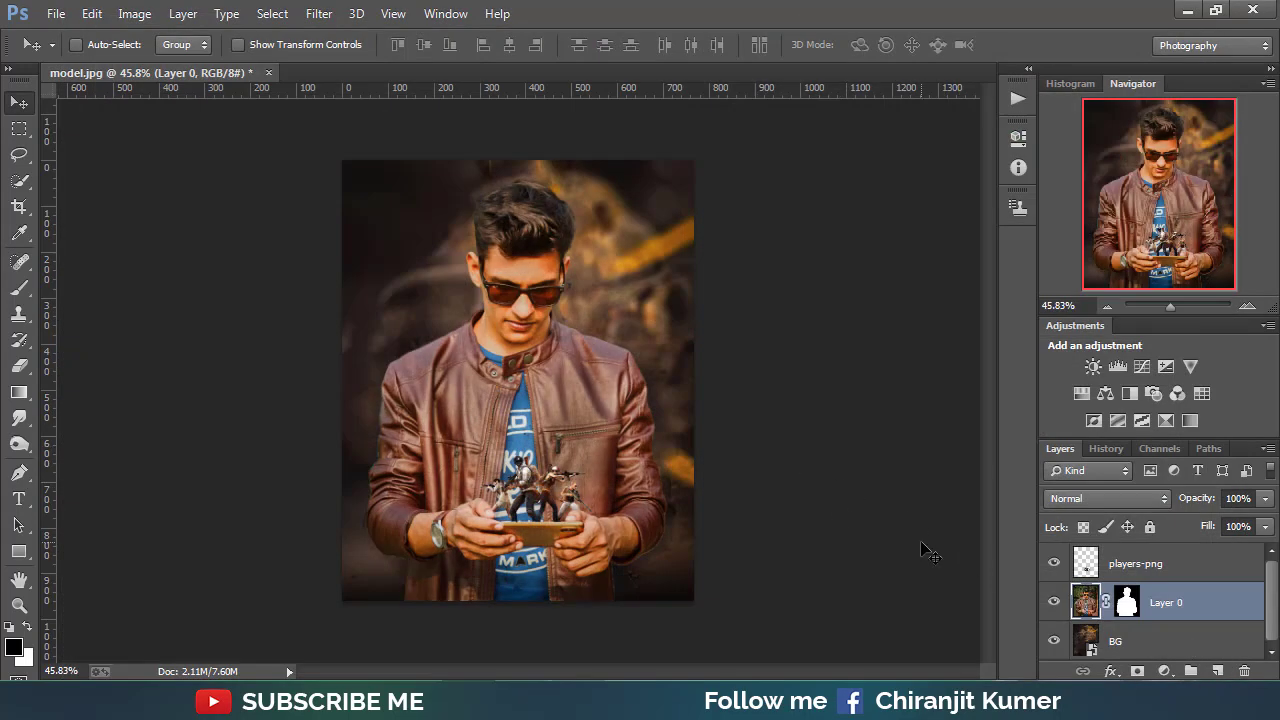
Step: Apply a Camera Raw Filter to the BG layer with a very slight dark vignette and slightly raised exposure
click(1077, 640)
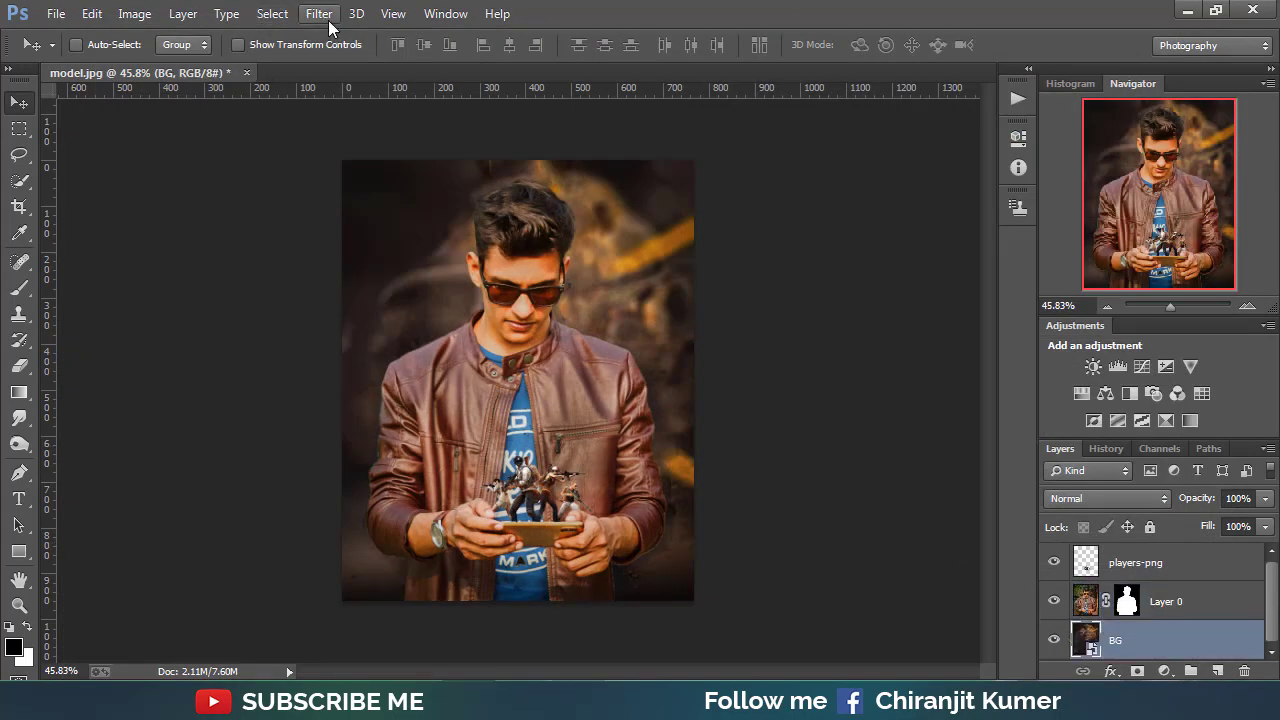
click(329, 20)
click(390, 130)
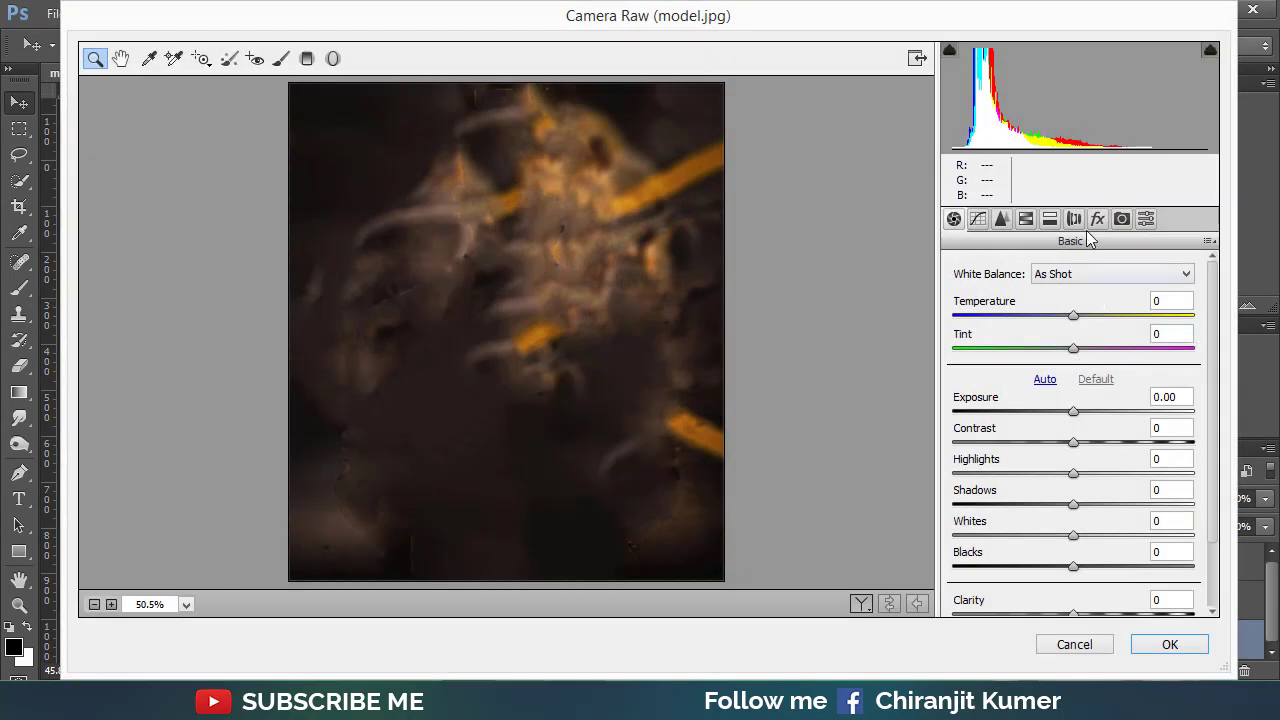
click(1097, 219)
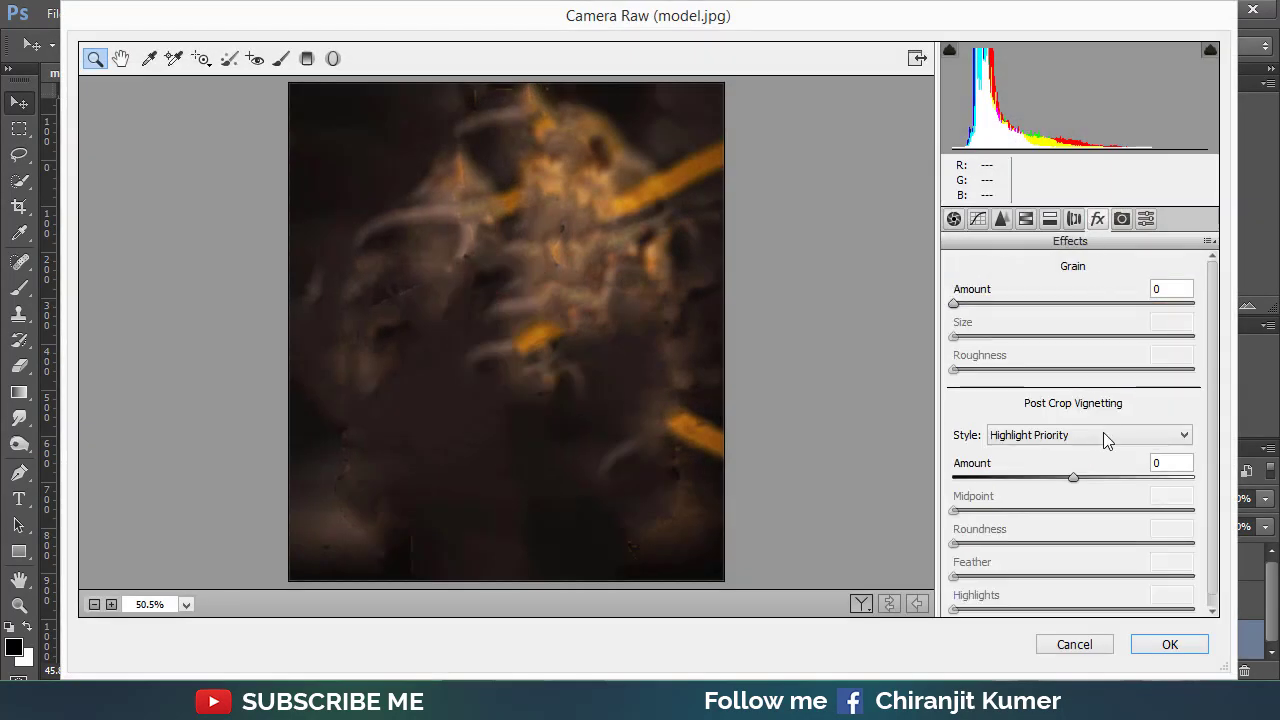
click(1071, 480)
click(954, 219)
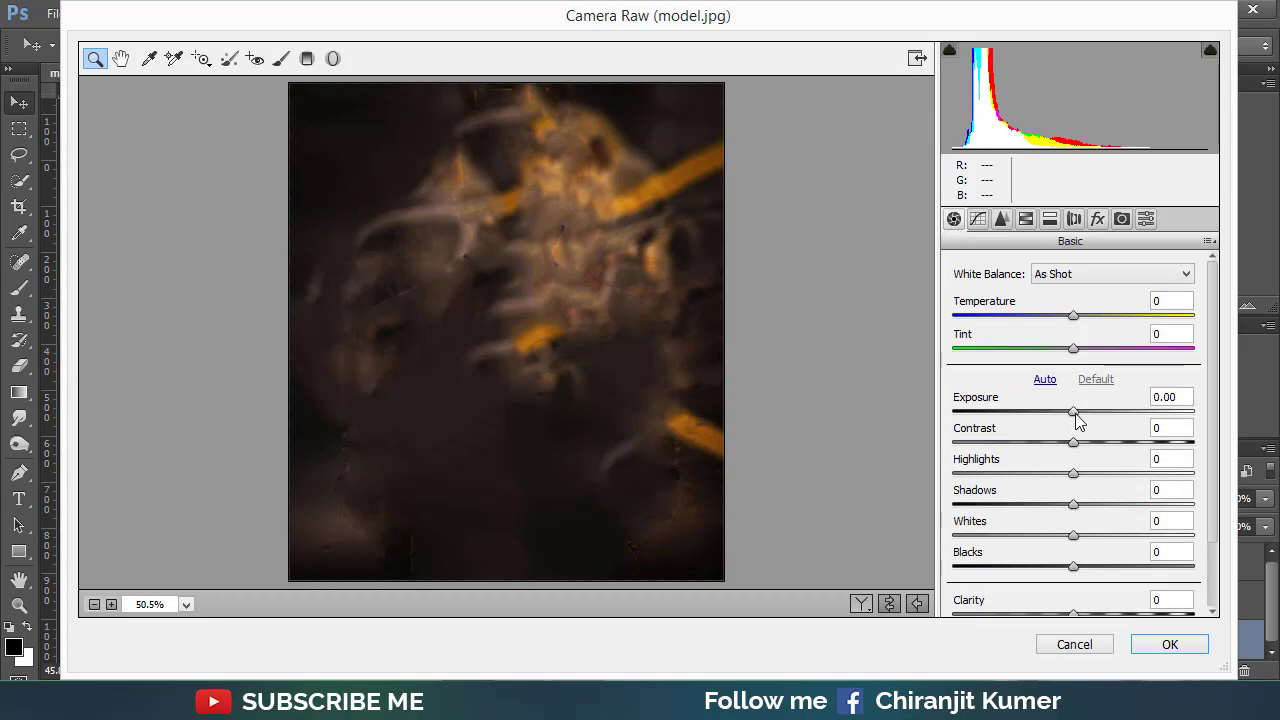
drag(1076, 418, 1080, 420)
click(1197, 648)
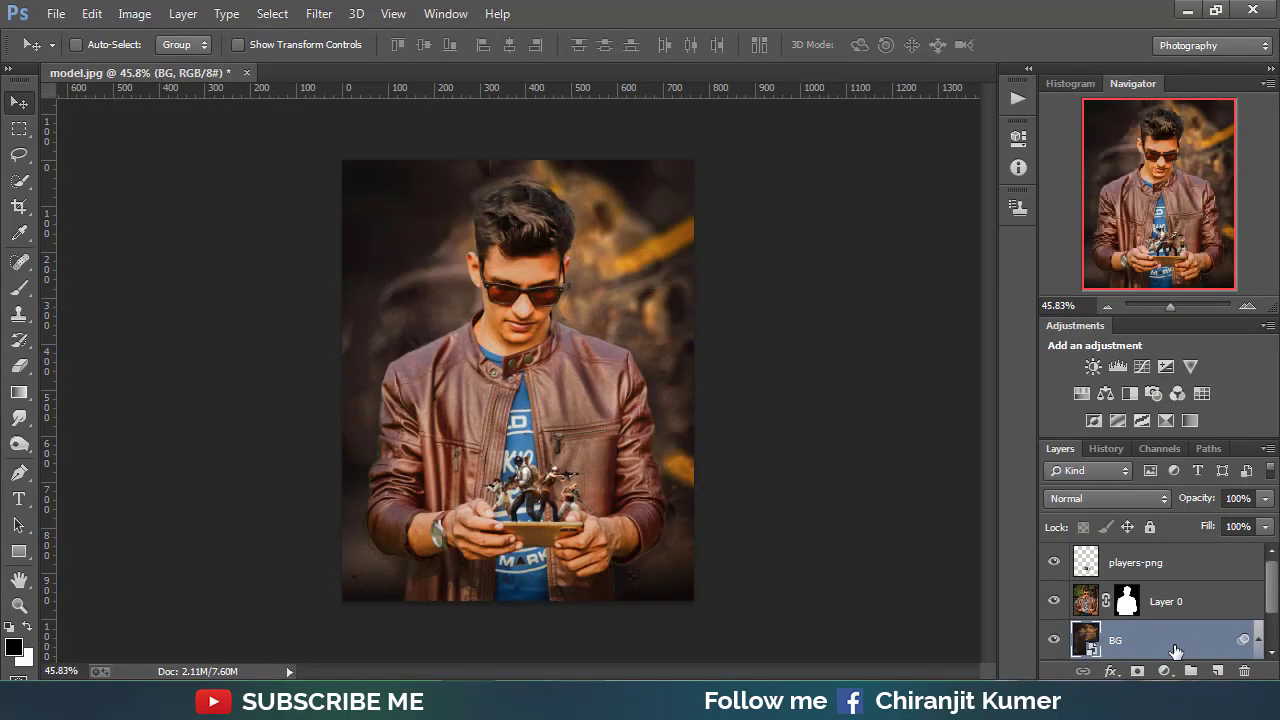
Step: Place text-png as an embedded image and scale it to about 77.5%
click(56, 13)
click(161, 300)
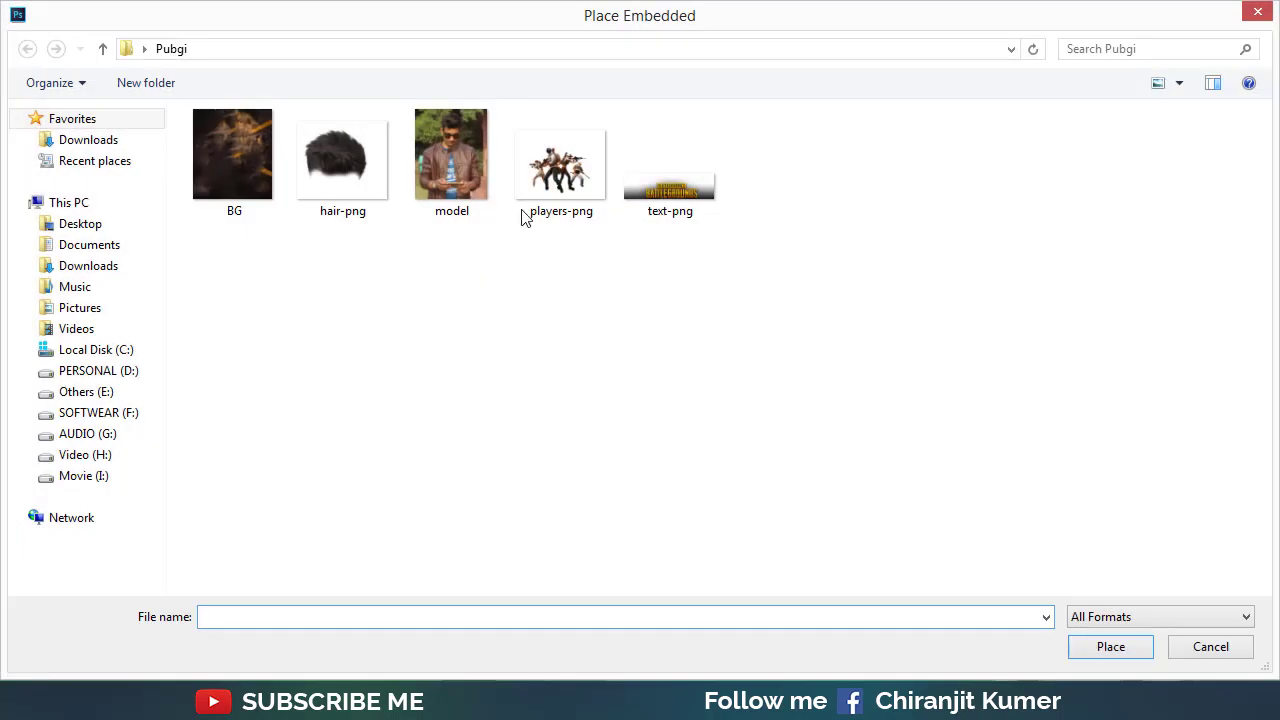
click(670, 165)
click(1129, 647)
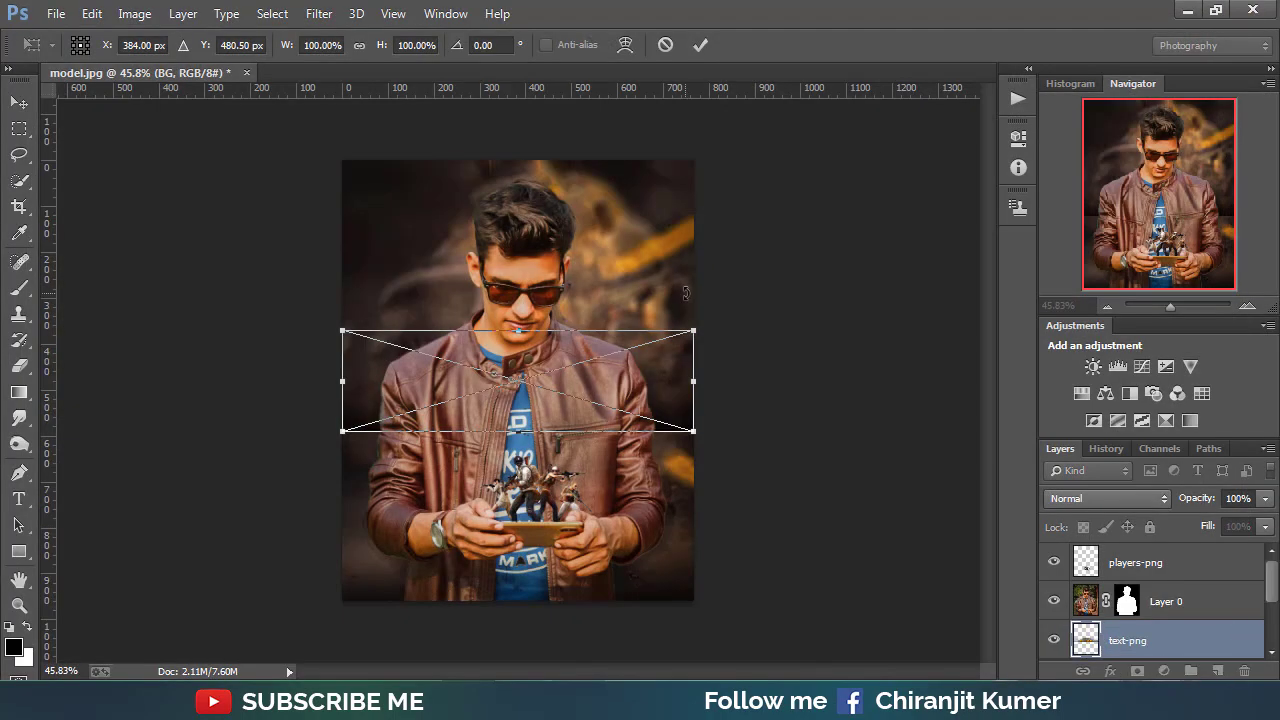
drag(690, 332, 662, 334)
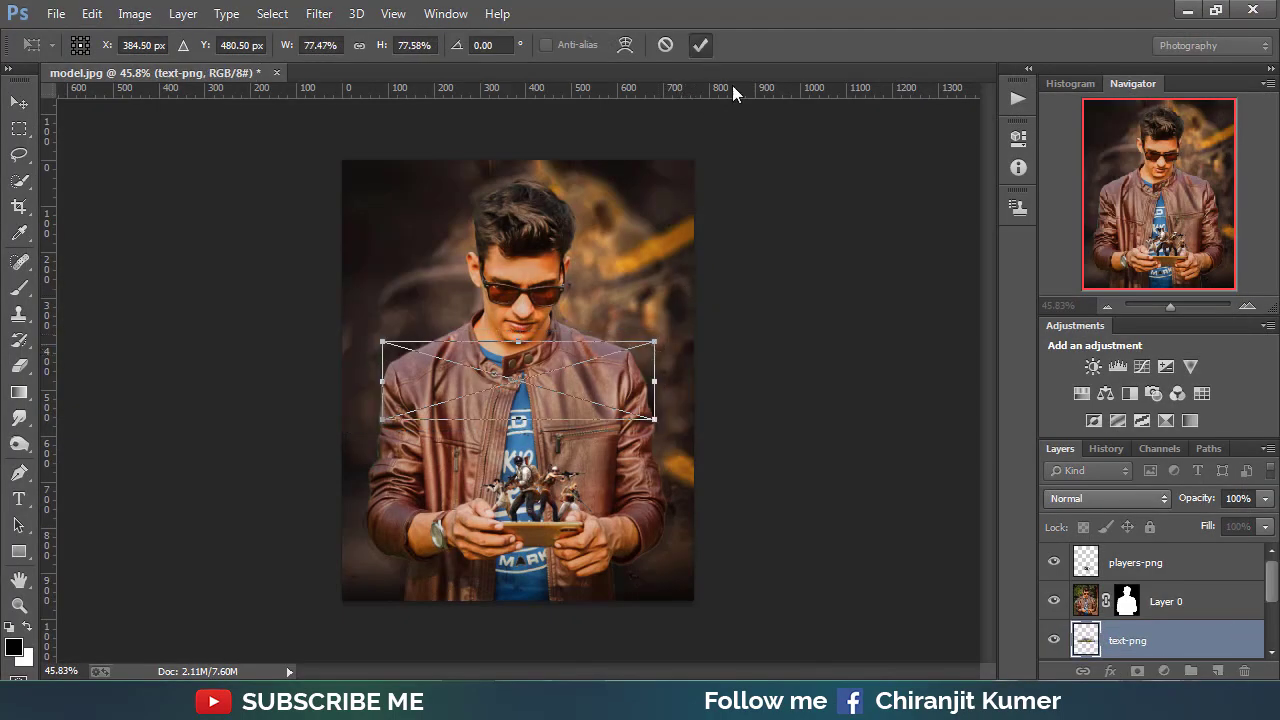
click(700, 44)
Step: Move the text-png layer above players-png and fit the title at about 69% against the image's lower edge
drag(1140, 562, 1146, 548)
drag(541, 404, 549, 577)
click(339, 47)
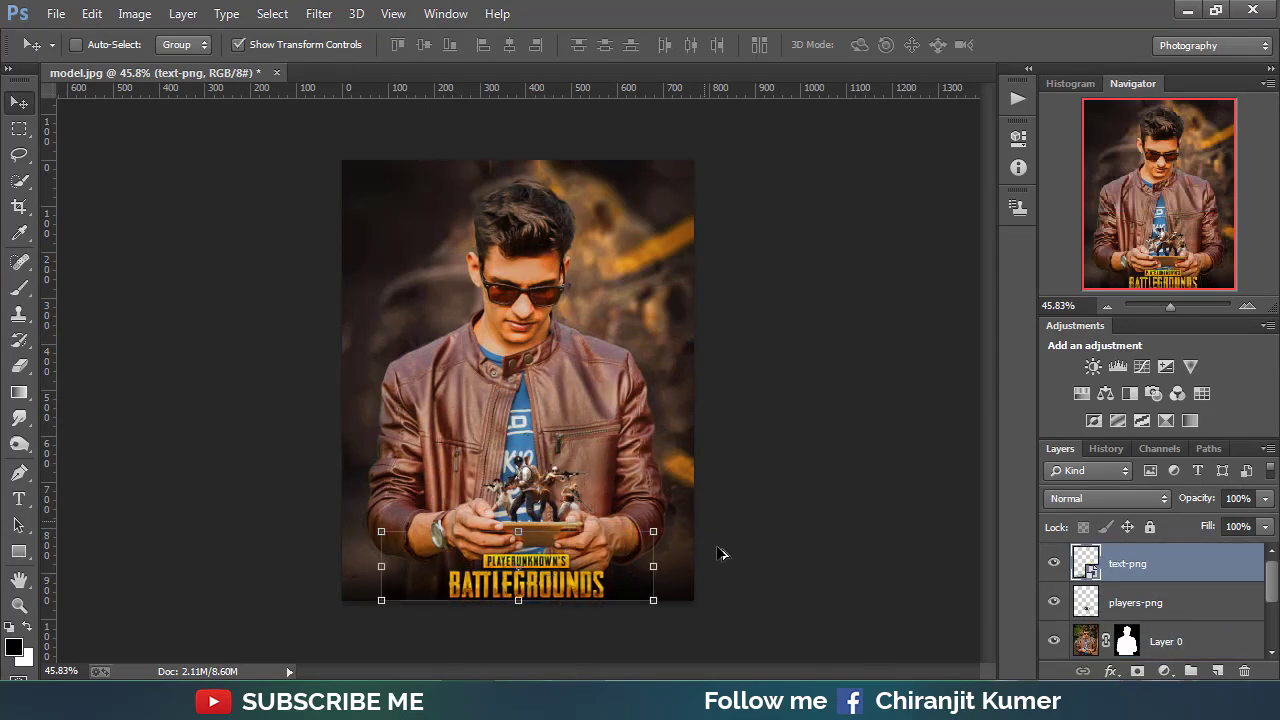
drag(653, 527, 638, 535)
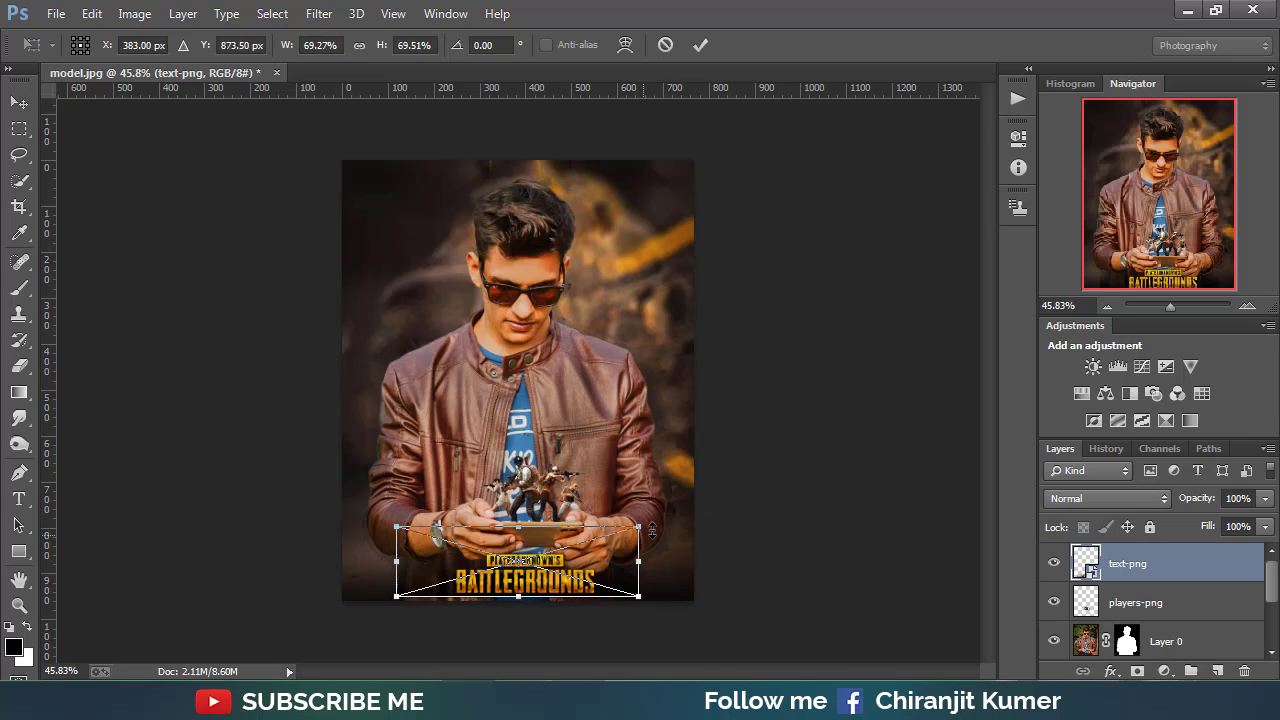
click(700, 44)
key(Down)
key(Down)
key(Down)
key(Down)
key(Down)
key(Down)
key(Down)
key(Down)
key(Down)
key(Down)
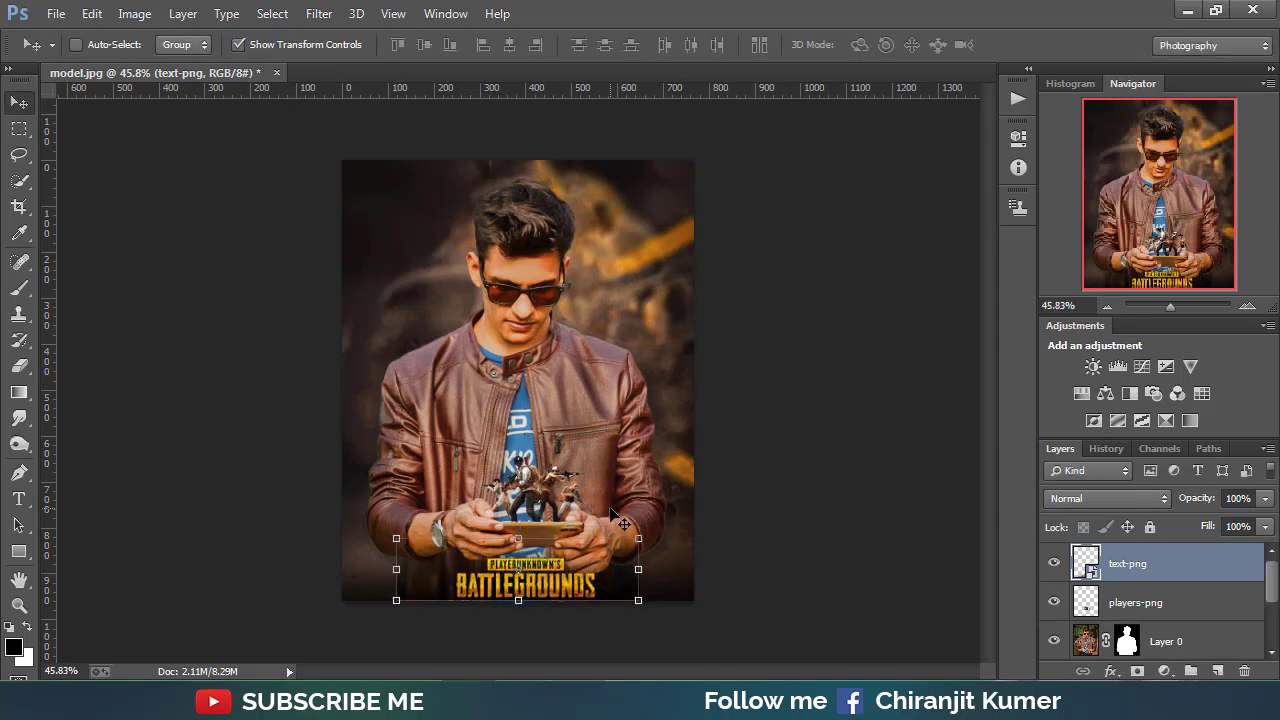
click(318, 45)
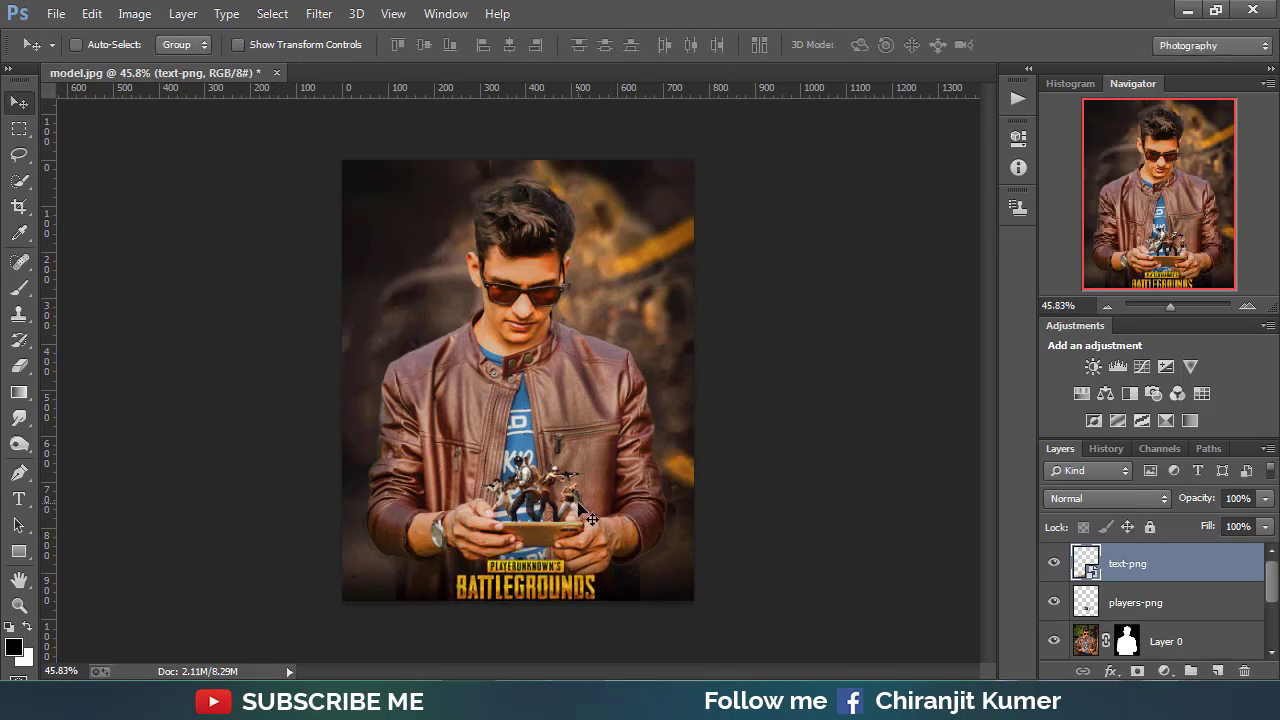
Step: Place hair-png as an embedded image, scaled to about 41% and positioned on the man's head
click(56, 13)
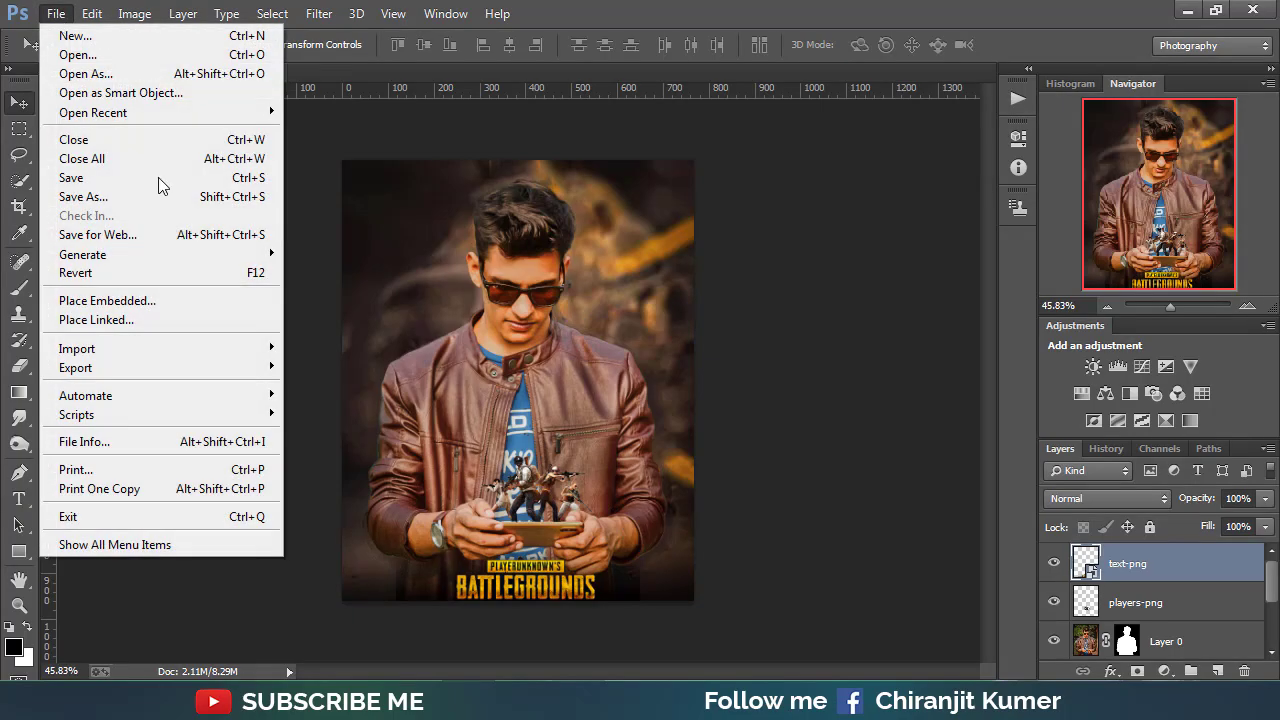
click(196, 301)
click(320, 160)
click(1130, 653)
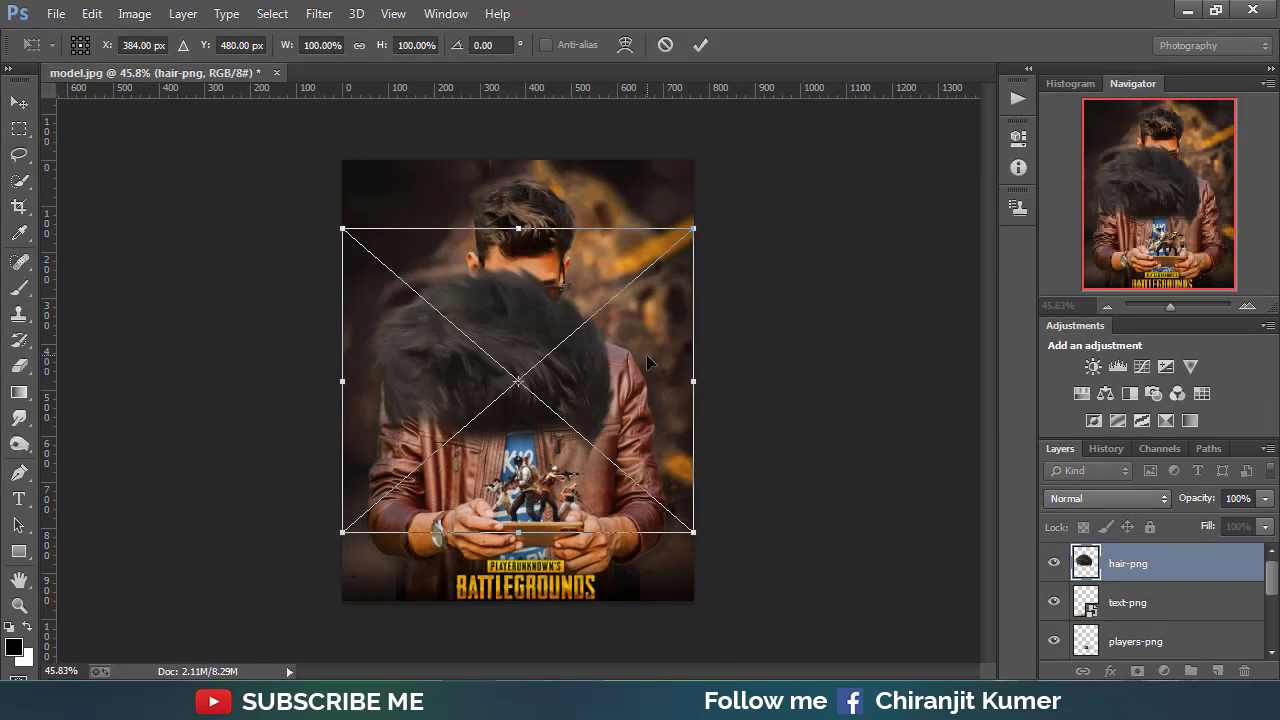
drag(733, 201, 604, 307)
drag(497, 391, 520, 200)
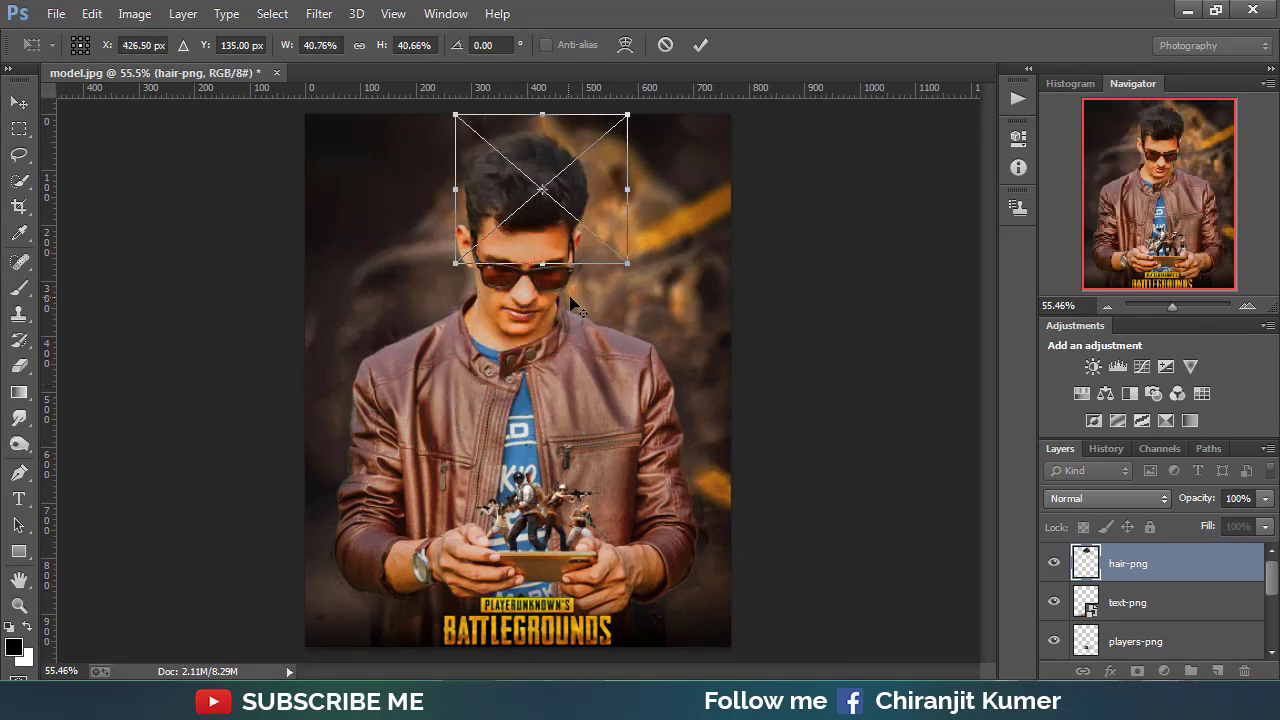
Step: Enlarge the hair-png image to about 45% and align it over the man's own hair
scroll(568, 300, up, 4)
drag(590, 251, 599, 586)
mouse_move(544, 426)
mouse_down()
mouse_move(527, 411)
mouse_move(527, 426)
mouse_up()
drag(672, 309, 686, 290)
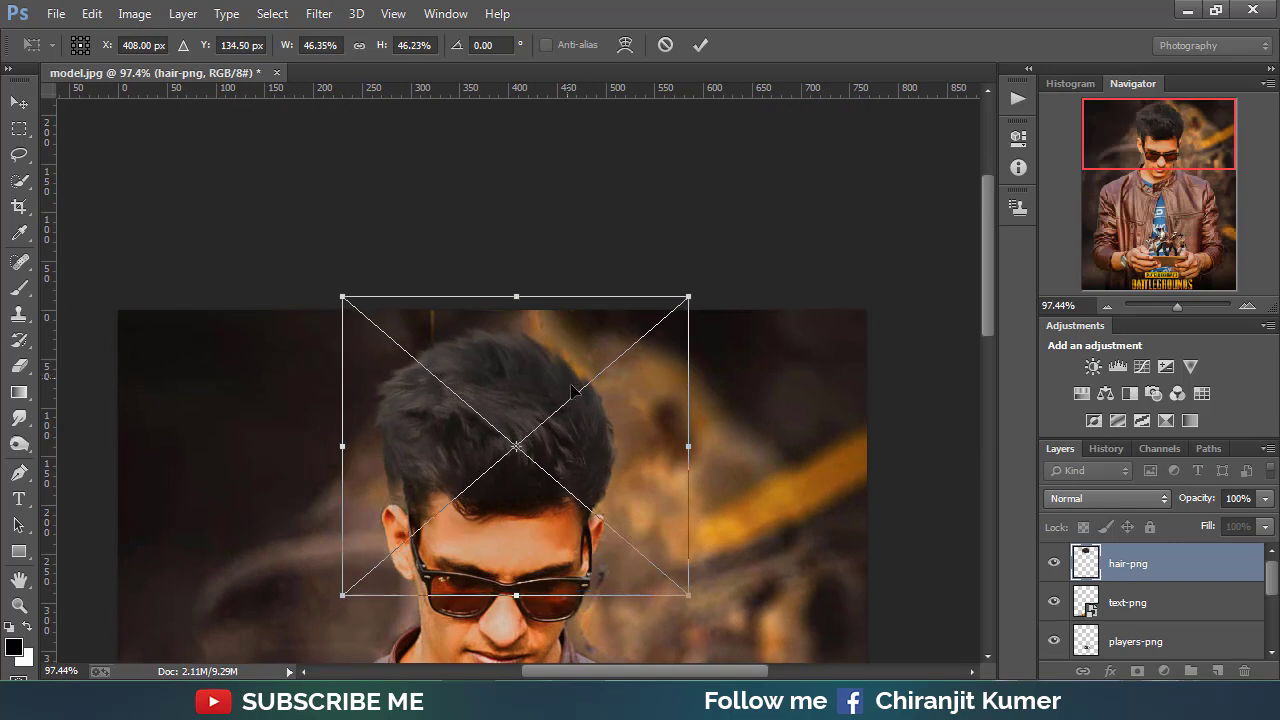
drag(563, 377, 580, 396)
mouse_move(706, 311)
mouse_down()
mouse_move(700, 292)
mouse_move(699, 316)
mouse_up()
mouse_move(580, 447)
mouse_down()
mouse_move(568, 441)
mouse_move(579, 441)
mouse_up()
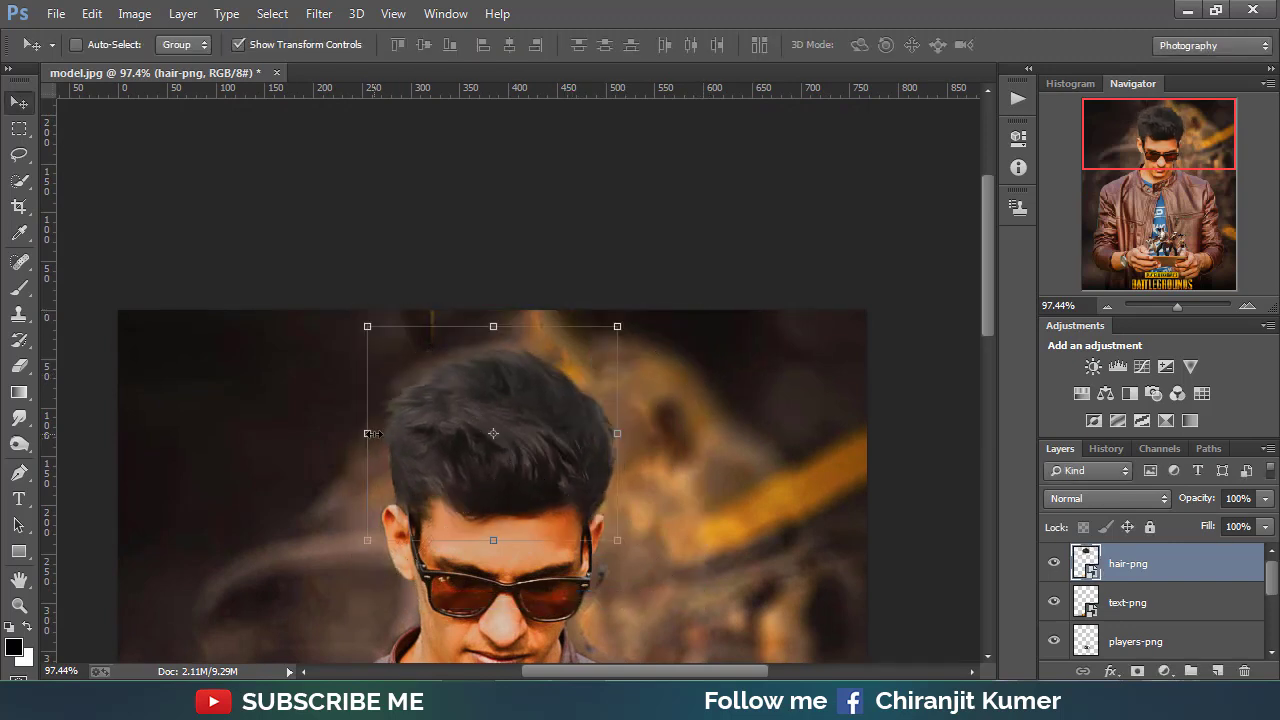
Step: Adjust the hair's left edge and nudge the hair slightly left and down to line up with the forehead
click(372, 433)
drag(374, 432, 382, 436)
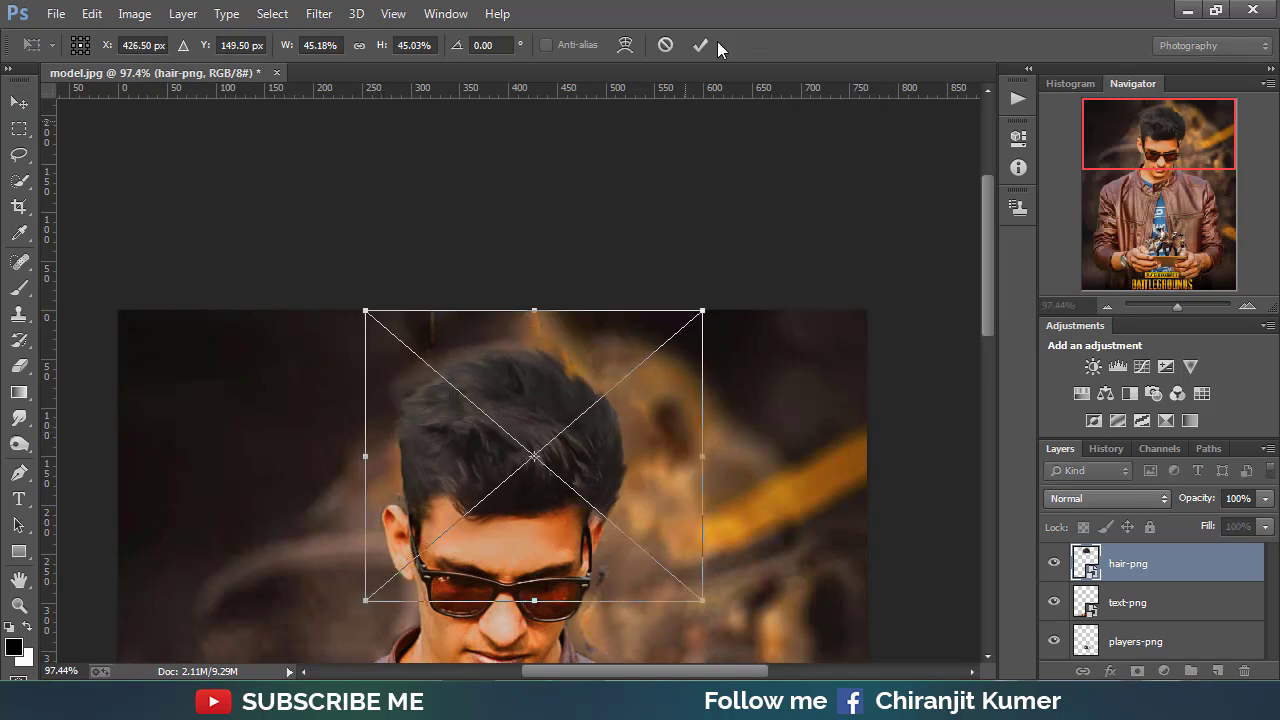
click(700, 44)
key(Left)
key(Left)
key(Left)
key(Left)
key(Left)
key(Left)
key(Left)
key(Left)
key(Left)
key(Down)
key(Down)
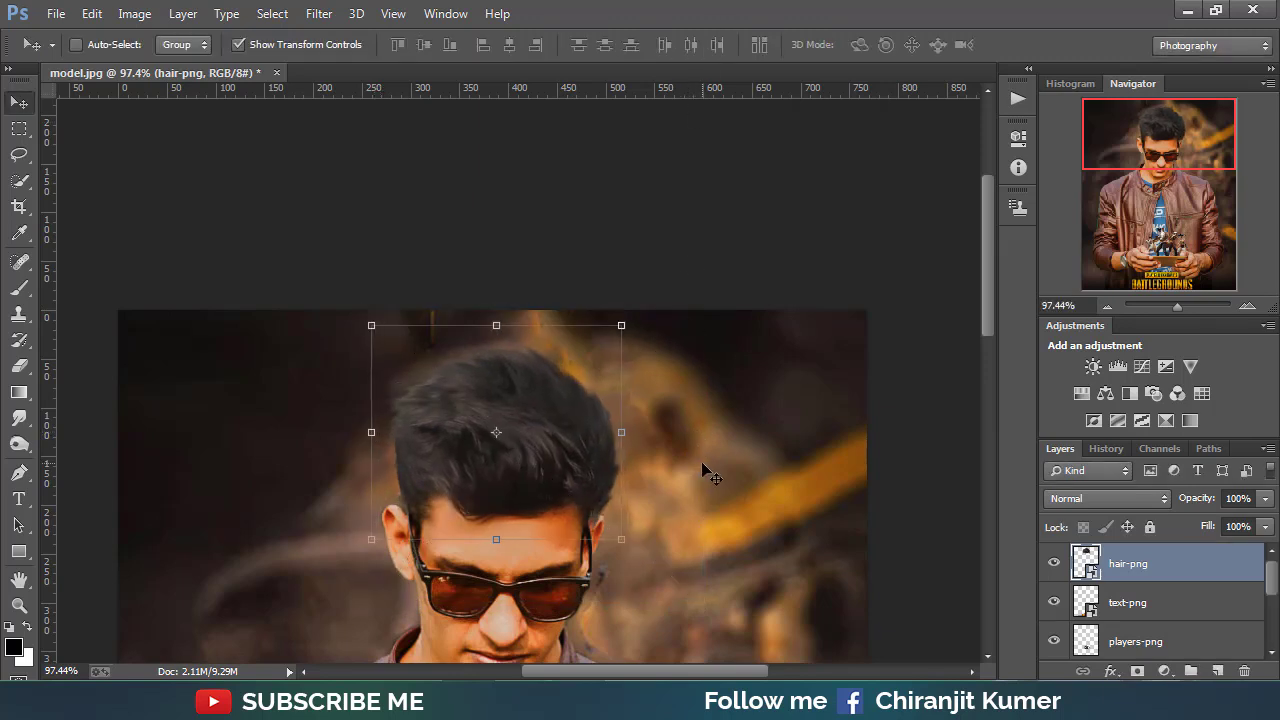
Step: Narrow the hair slightly from its left side to match the head's width and hide the transform controls
drag(368, 434, 382, 455)
click(700, 44)
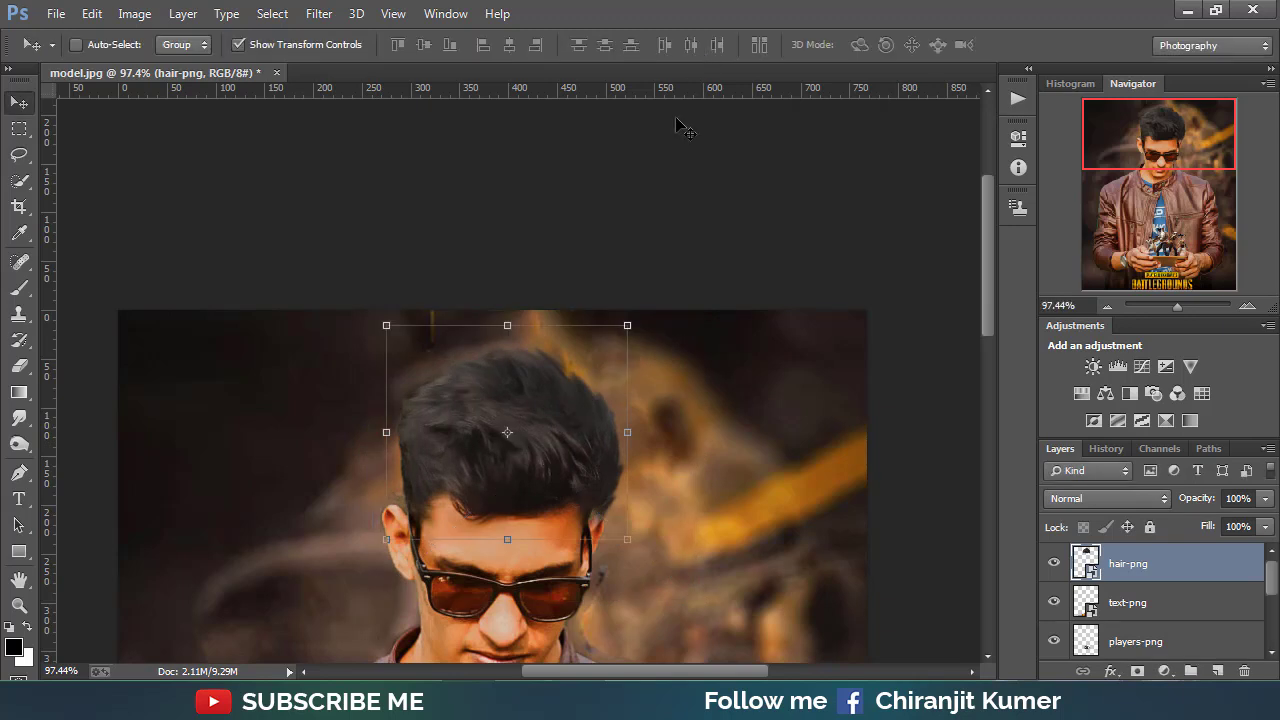
click(356, 46)
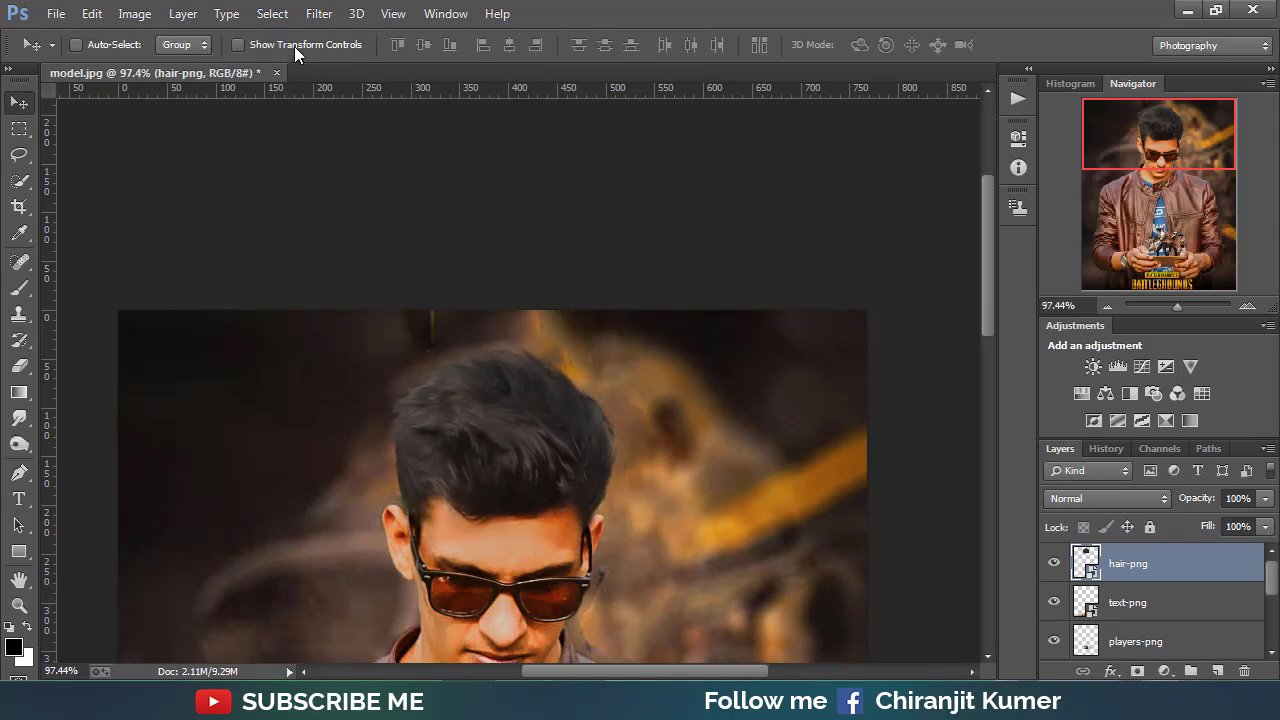
Step: Place a second embedded copy of text-png, scaled to under half size and positioned above the man's head
scroll(529, 388, down, 4)
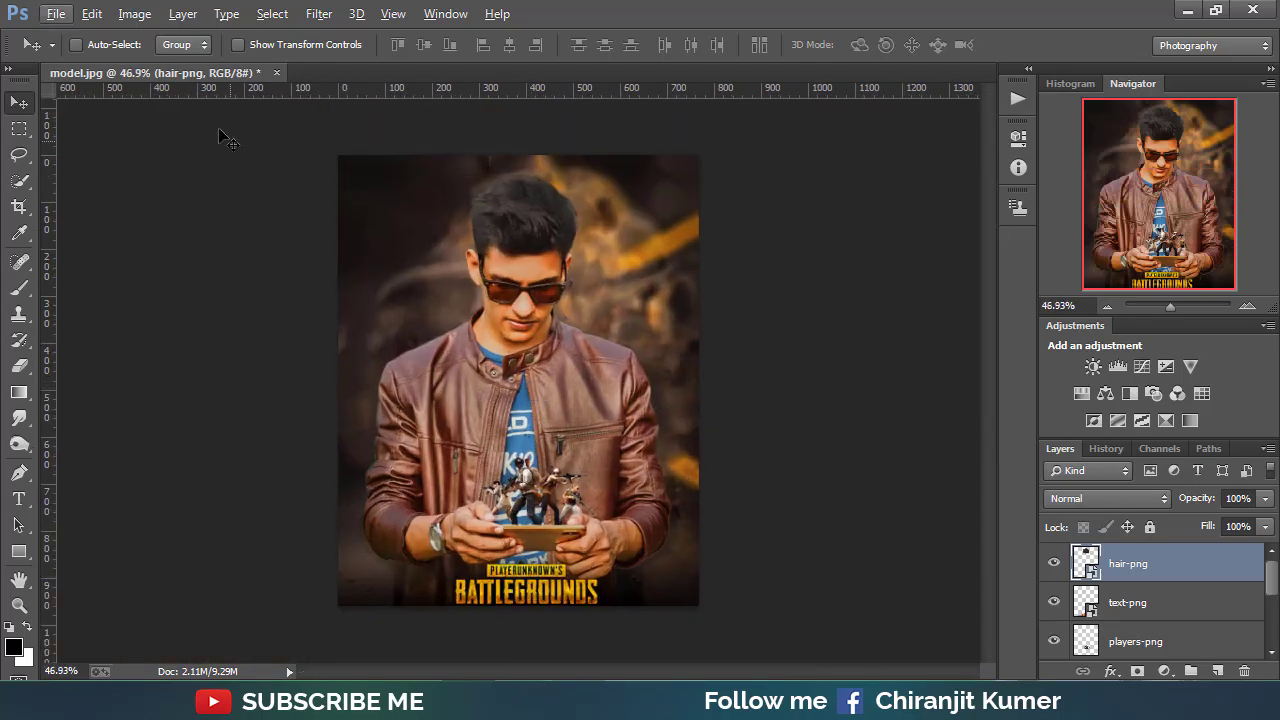
click(60, 14)
click(188, 300)
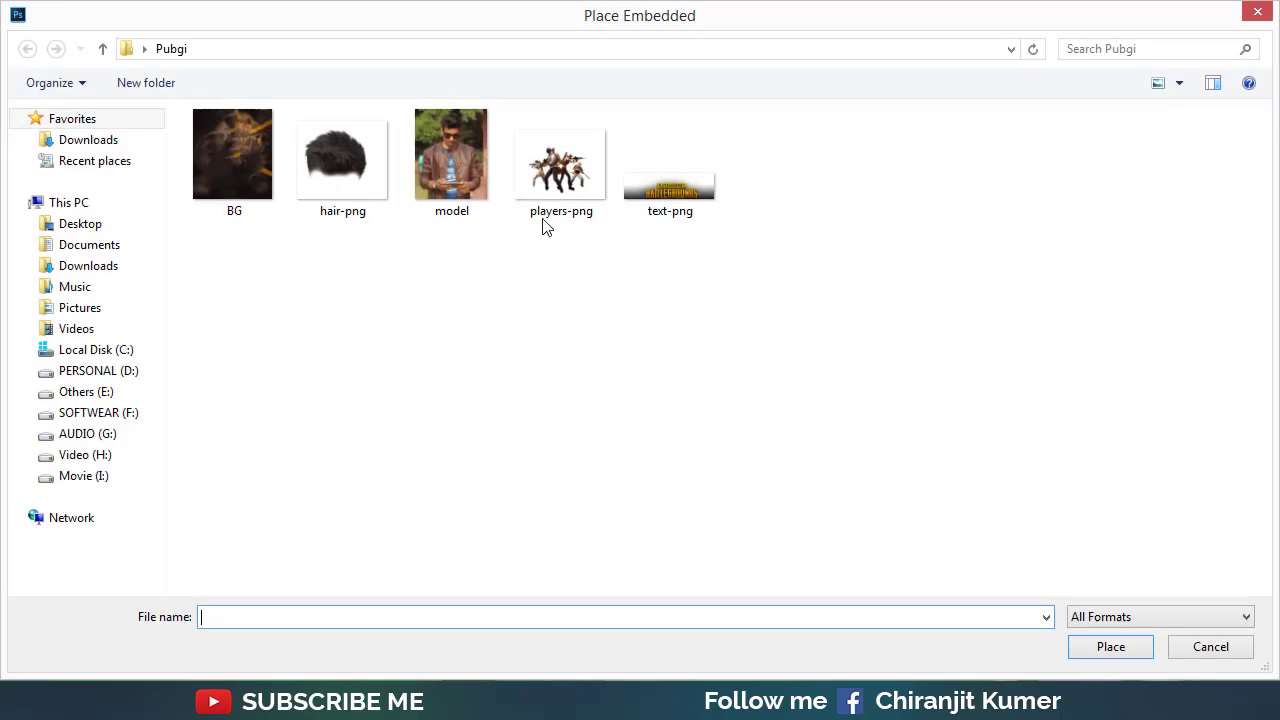
click(670, 160)
click(1099, 652)
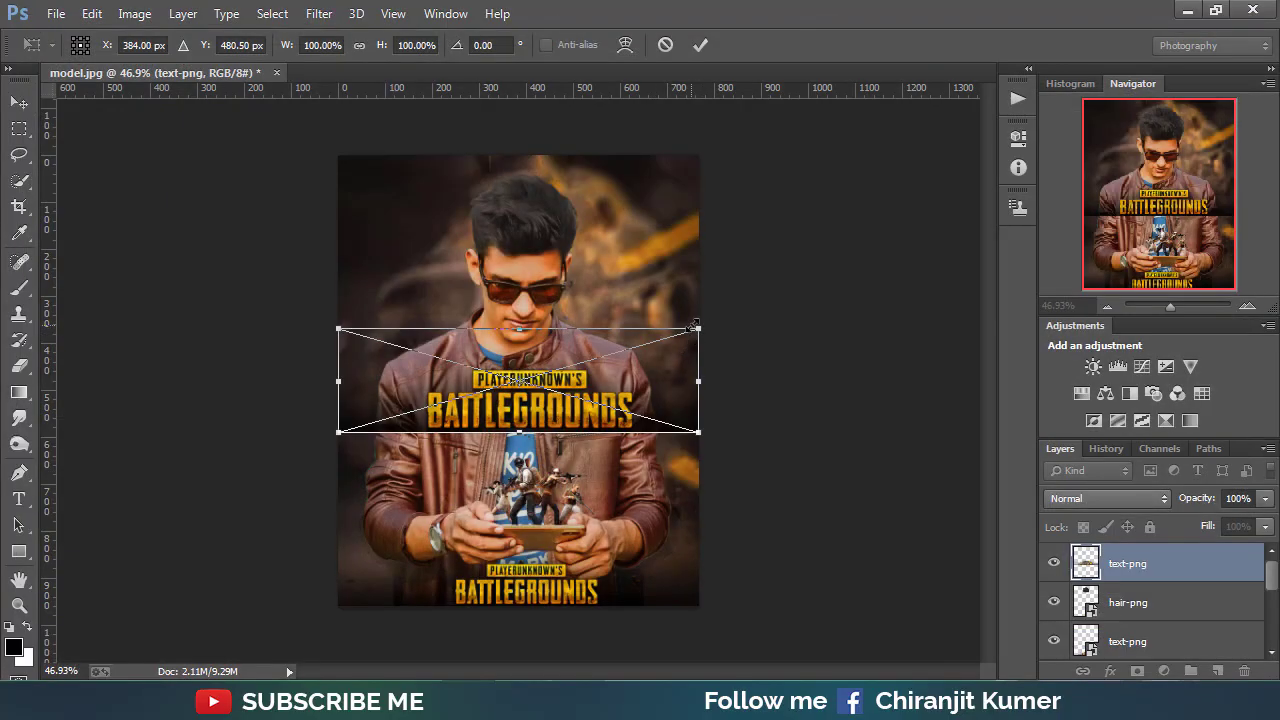
drag(696, 326, 554, 168)
click(700, 44)
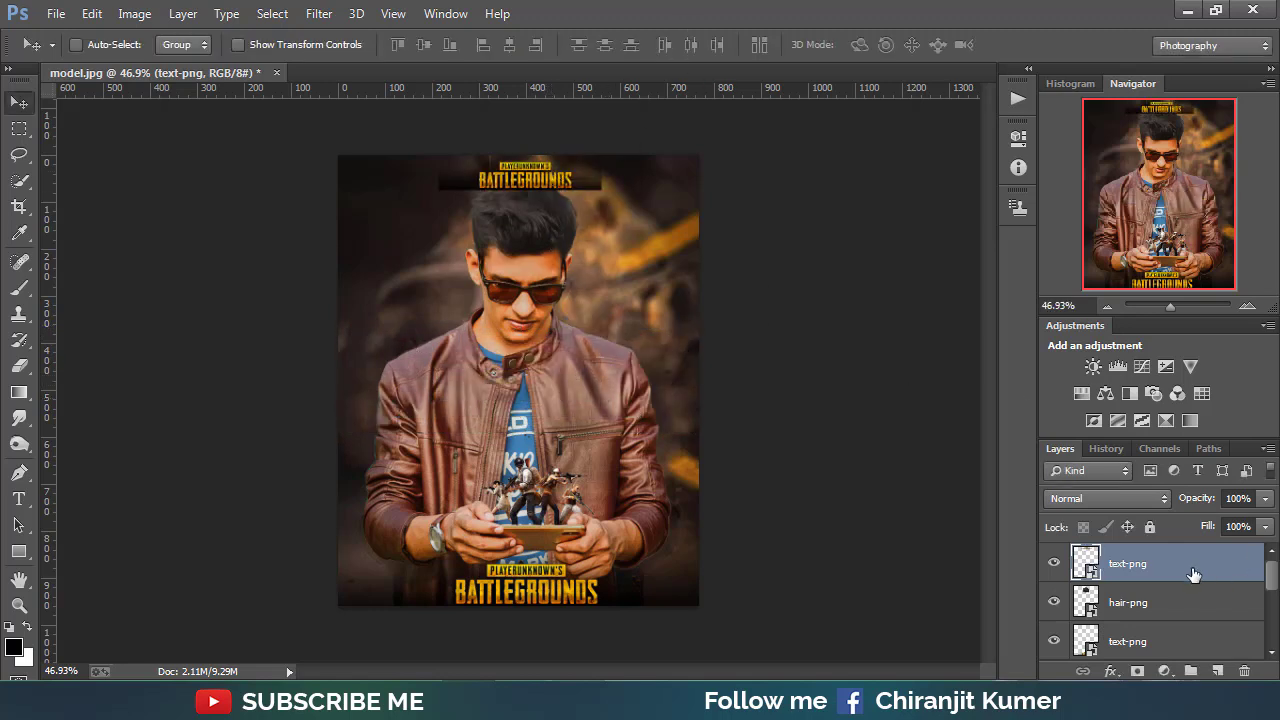
Step: Move the upper Battlegrounds title's layer beneath both the hair and the other title layer, and shift the title slightly left
drag(1193, 573, 1150, 658)
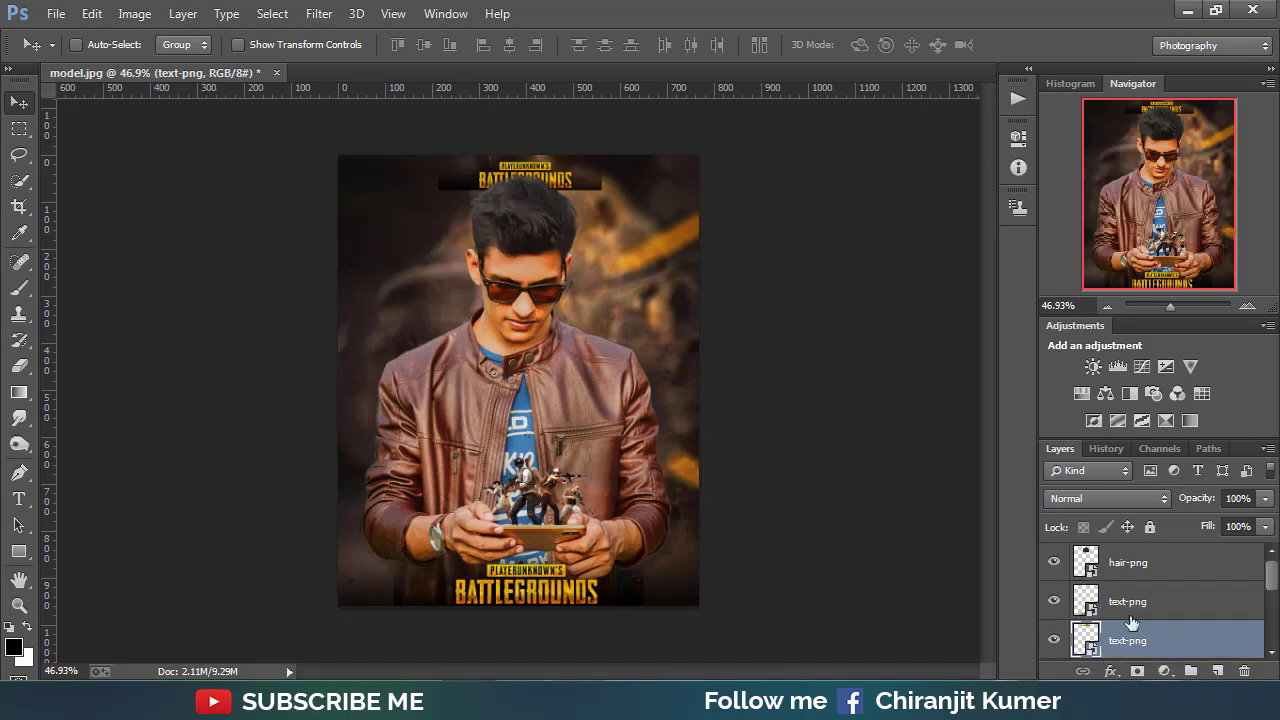
scroll(571, 237, up, 5)
drag(589, 260, 575, 461)
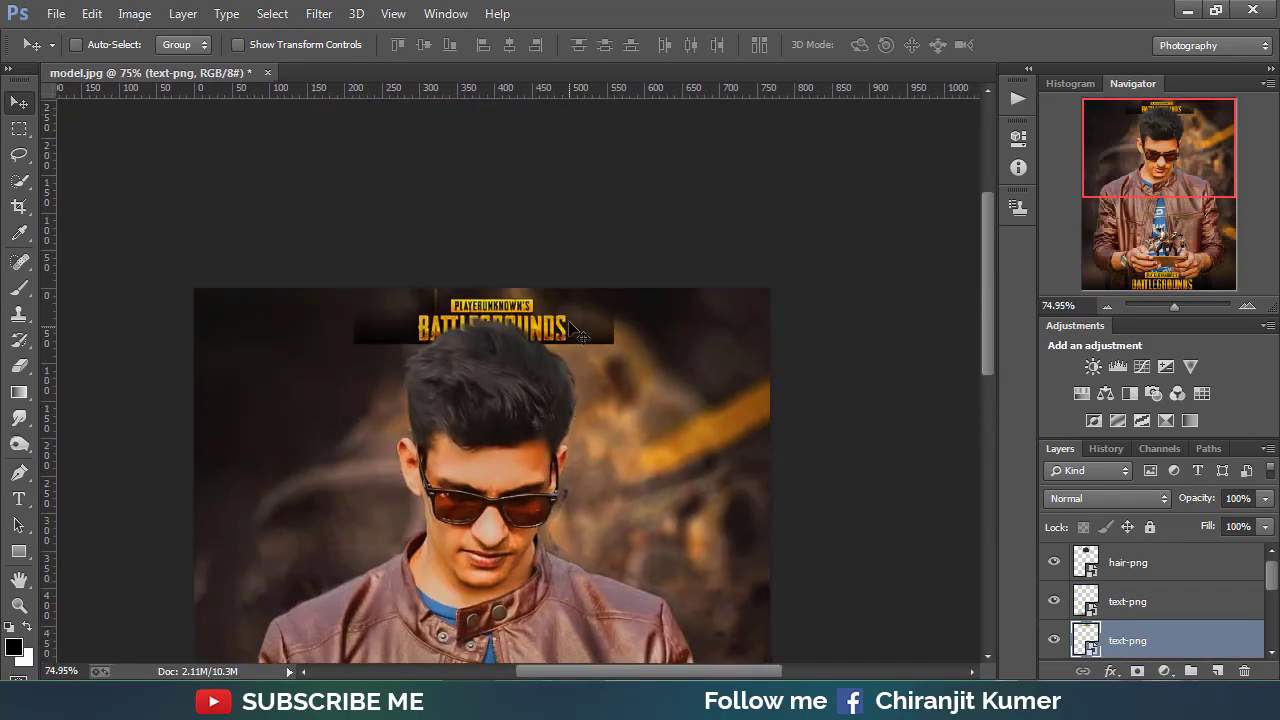
mouse_move(562, 324)
mouse_down()
mouse_move(548, 347)
mouse_move(548, 328)
mouse_up()
Step: Set the upper title's blend mode to Screen and nudge the title slightly right to centre it behind the head
click(1117, 494)
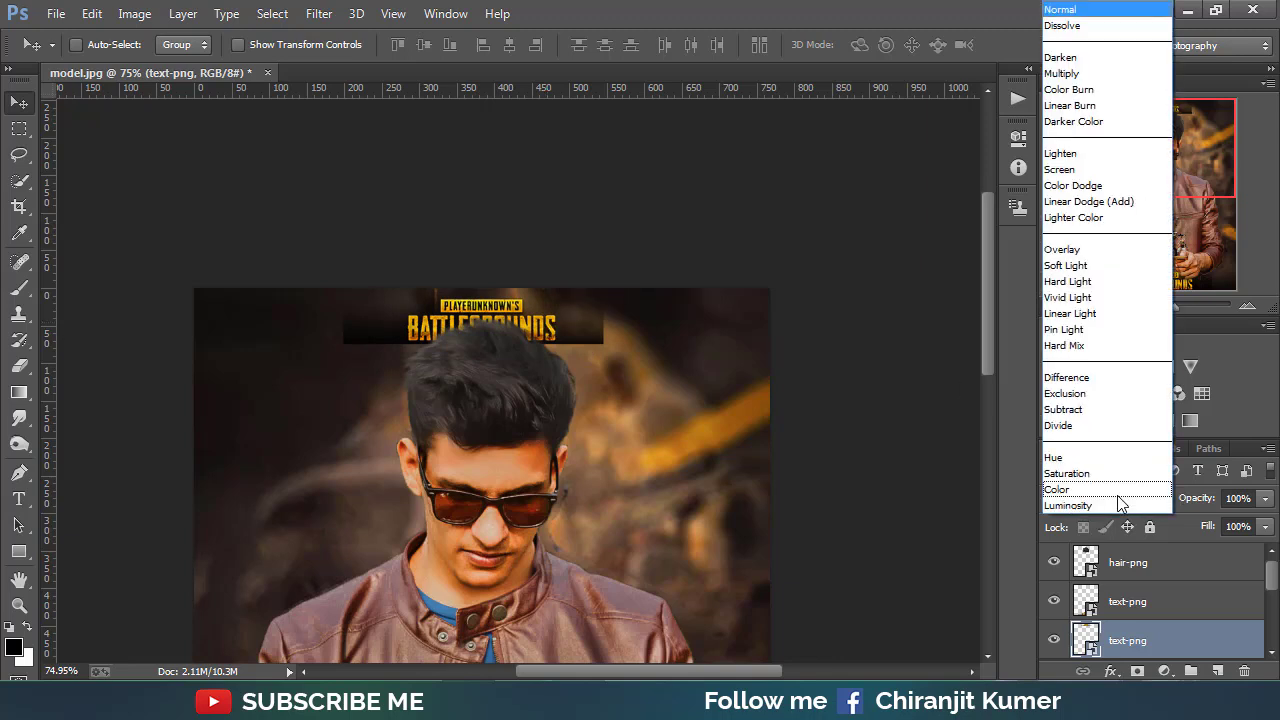
click(1092, 165)
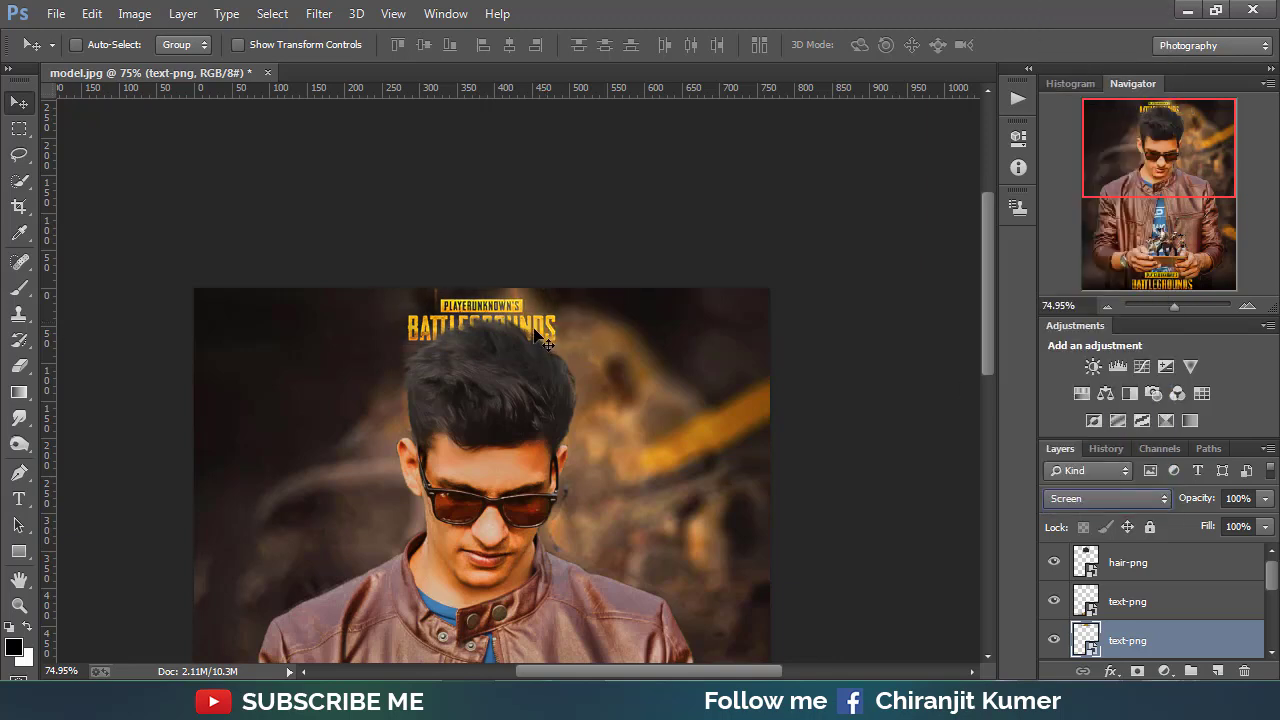
drag(534, 329, 540, 329)
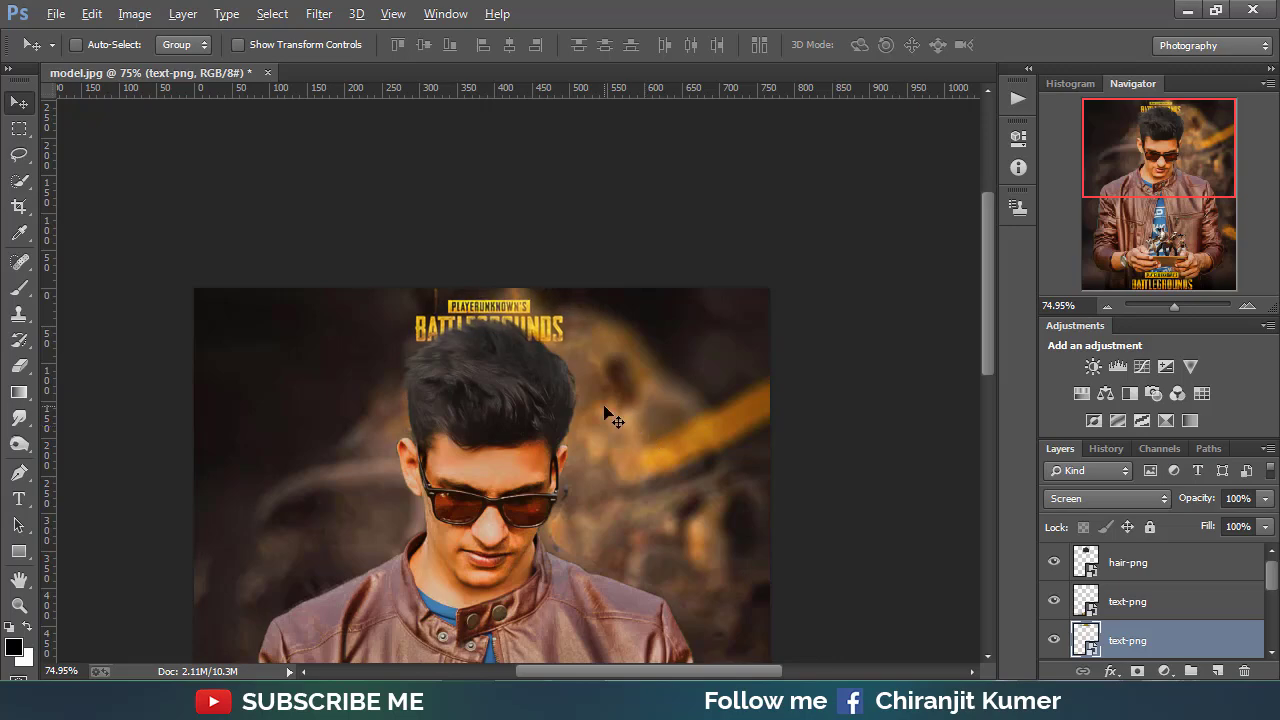
scroll(608, 406, down, 4)
Step: Open the man's masked photo layer, Layer 0, in the Camera Raw Filter
click(1120, 601)
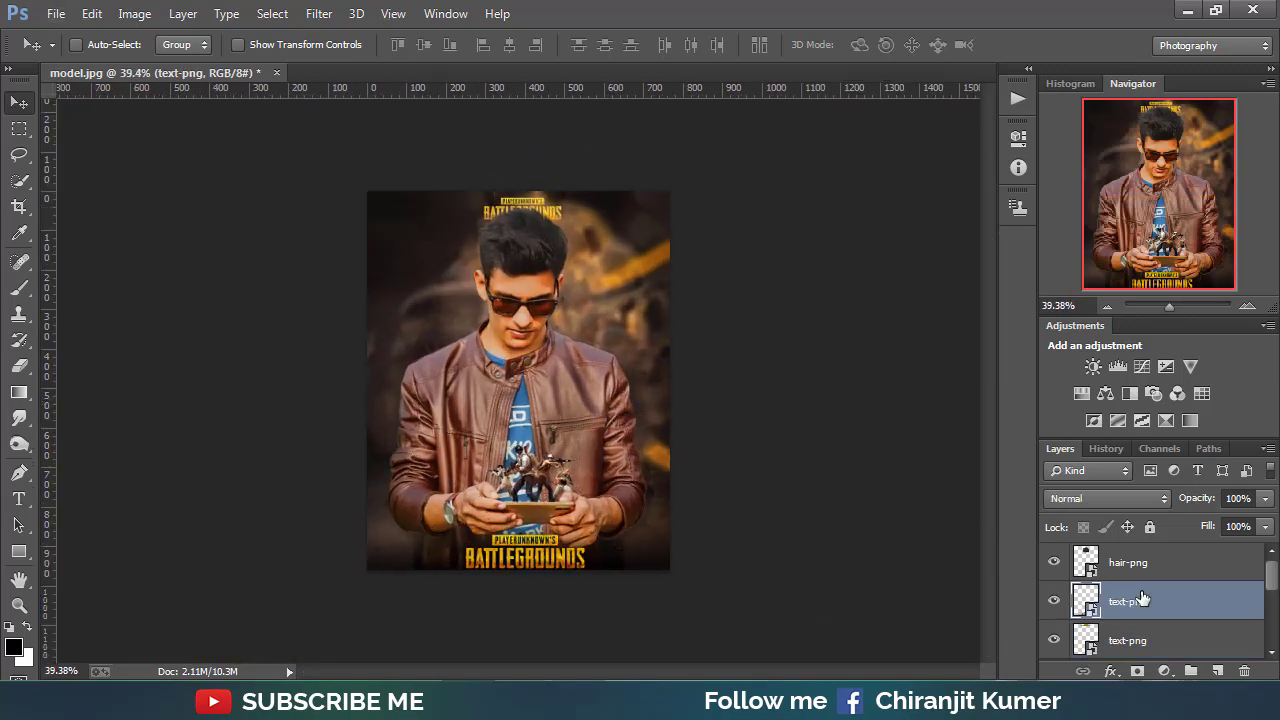
scroll(1100, 610, down, 3)
click(1095, 625)
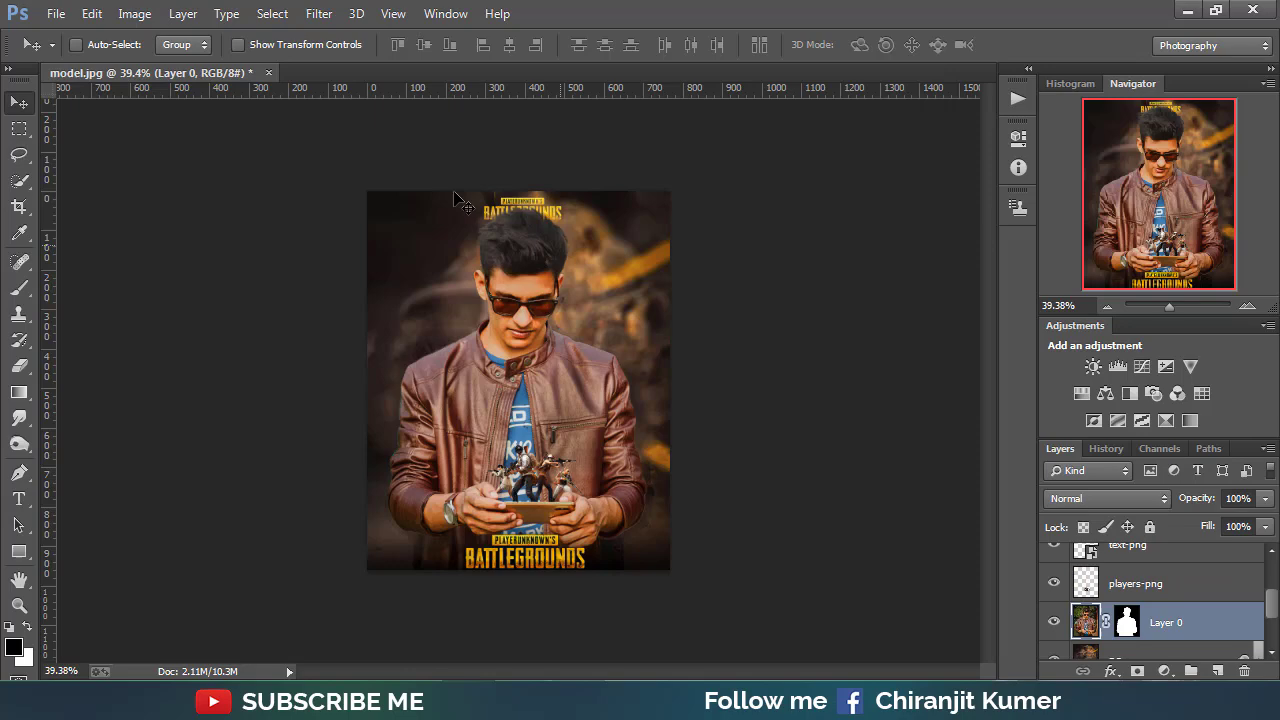
click(319, 13)
click(378, 134)
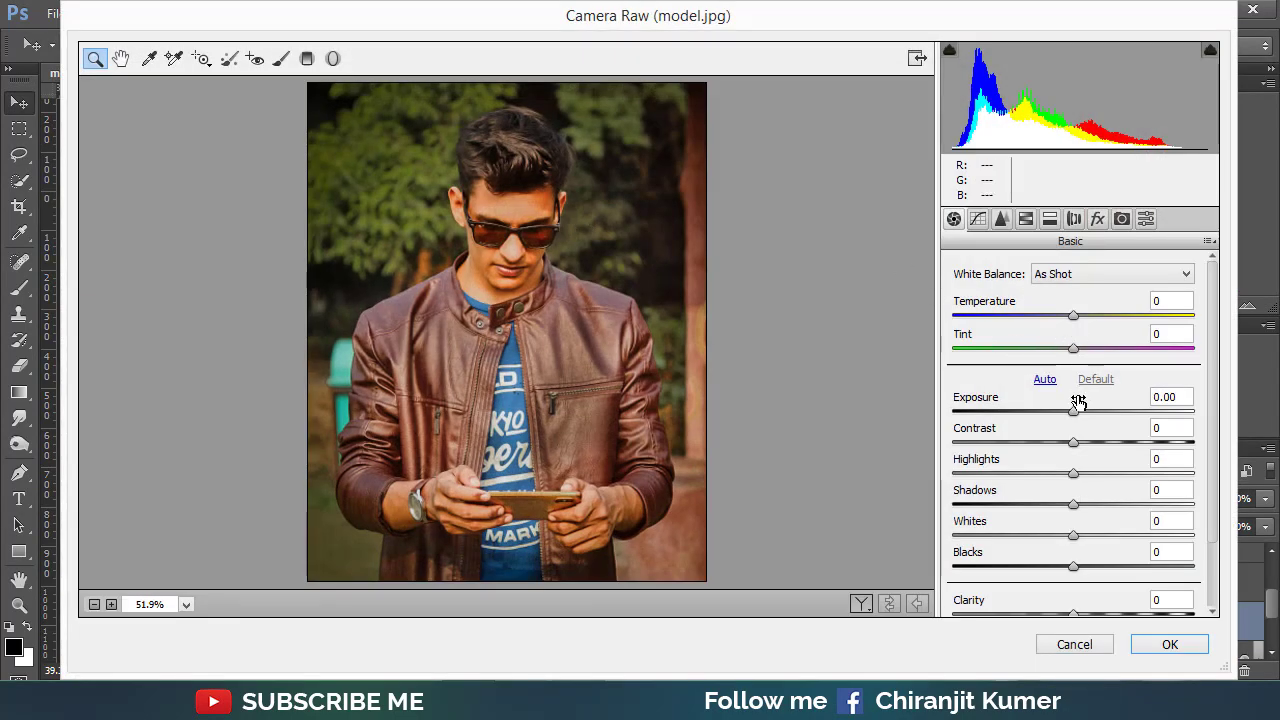
Step: Raise the Oranges luminance to +28 and slightly lower the Yellows luminance in the HSL adjustments
click(1026, 220)
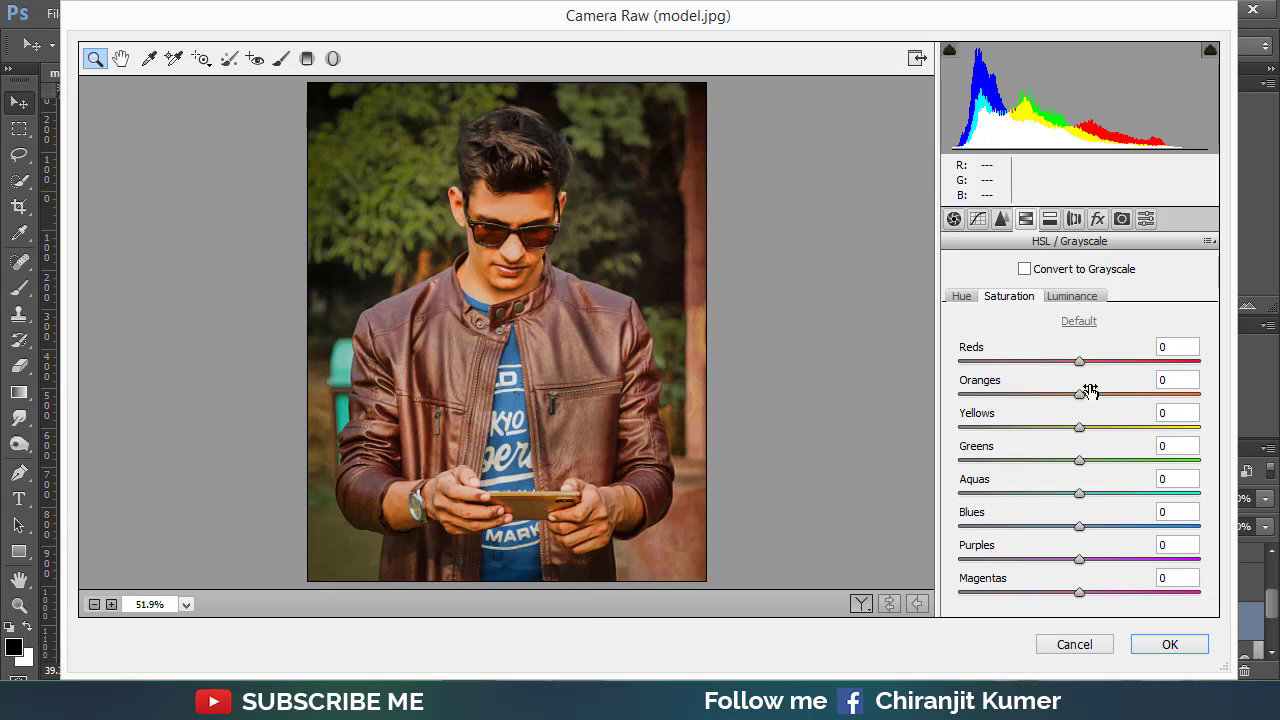
drag(1083, 394, 1052, 428)
drag(1079, 362, 1052, 430)
click(1094, 298)
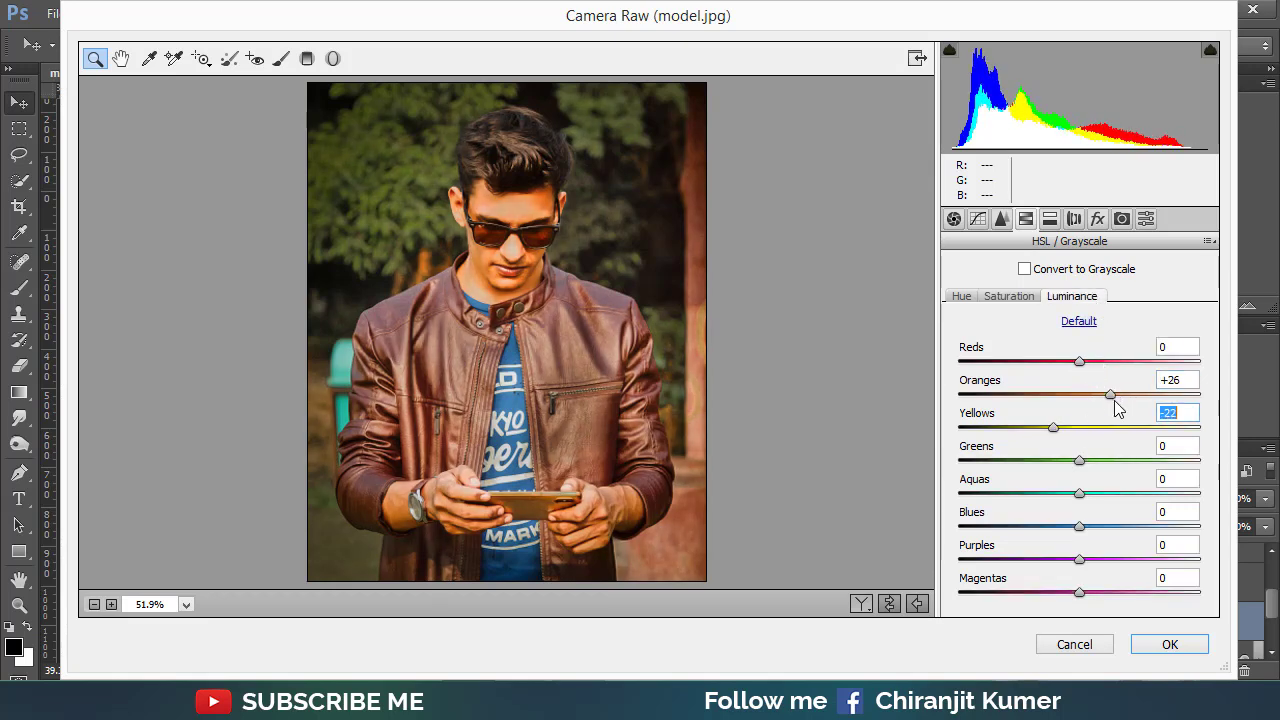
drag(1110, 394, 1113, 394)
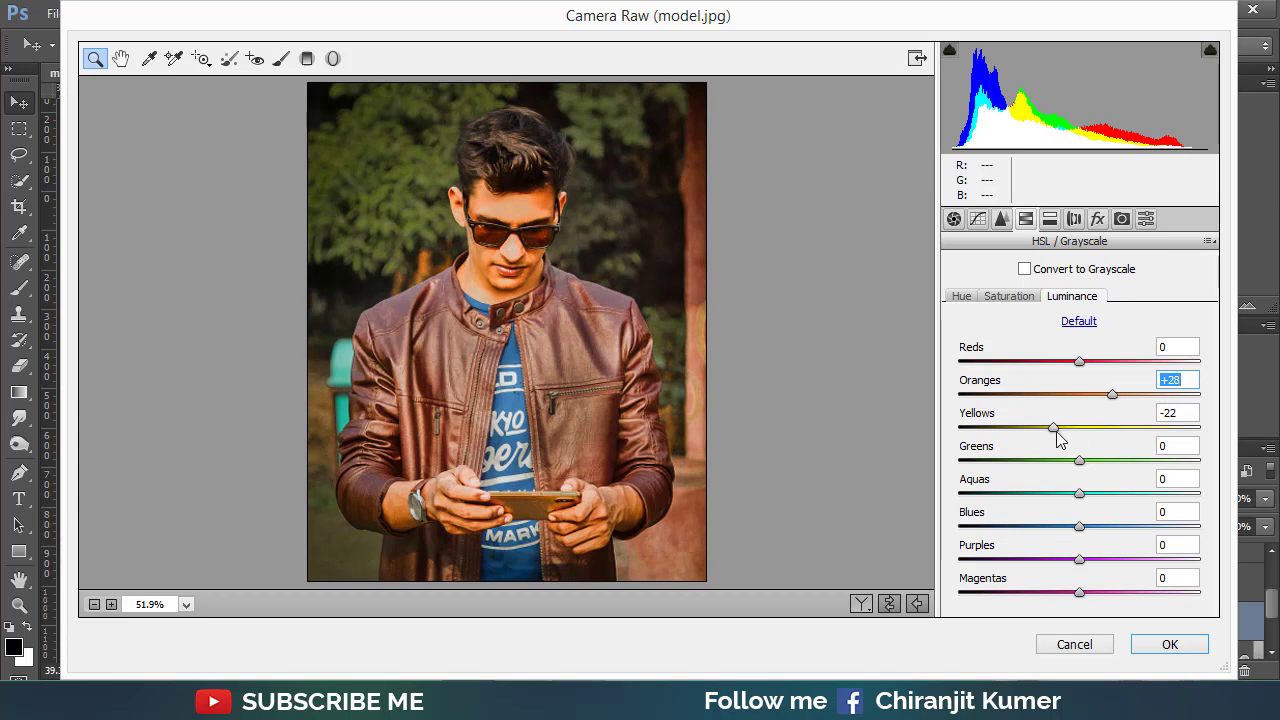
drag(1053, 428, 1062, 434)
mouse_move(1075, 561)
mouse_down()
mouse_move(1050, 561)
mouse_move(1080, 562)
mouse_up()
click(962, 298)
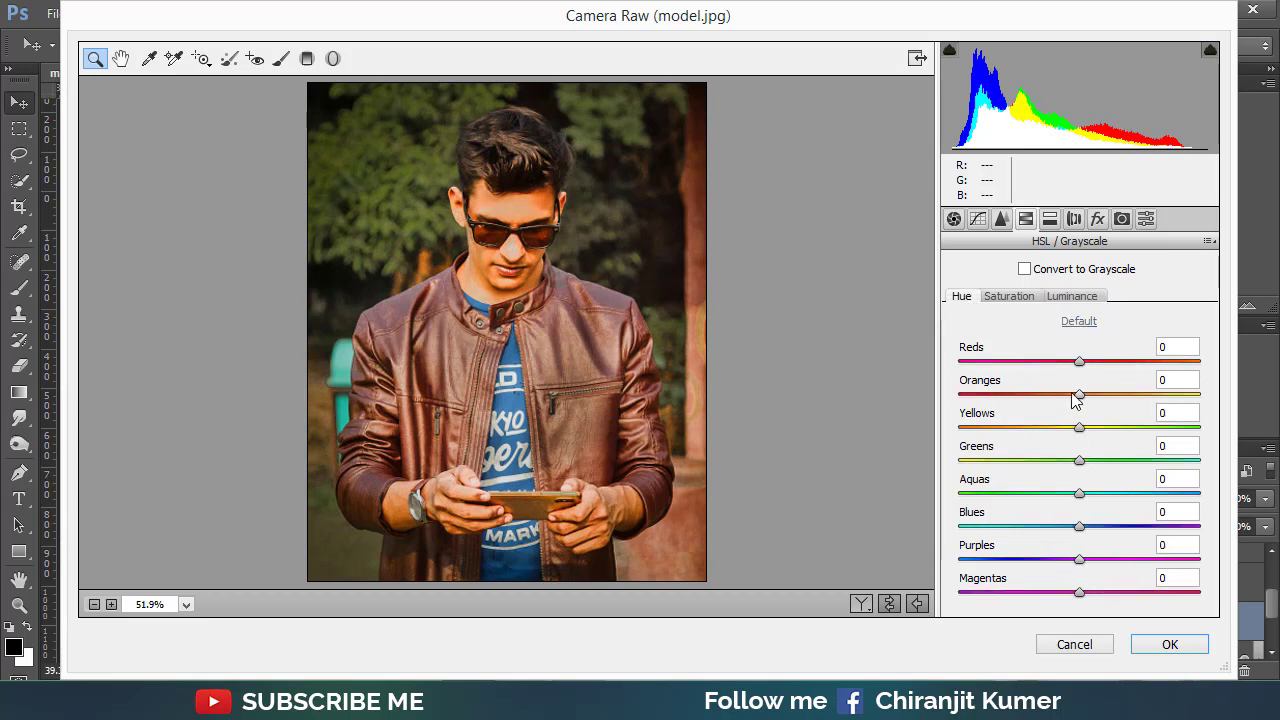
Step: Set Exposure to -0.15, Contrast to +18 and Blacks to -13, and apply the Camera Raw grade to the man
click(954, 219)
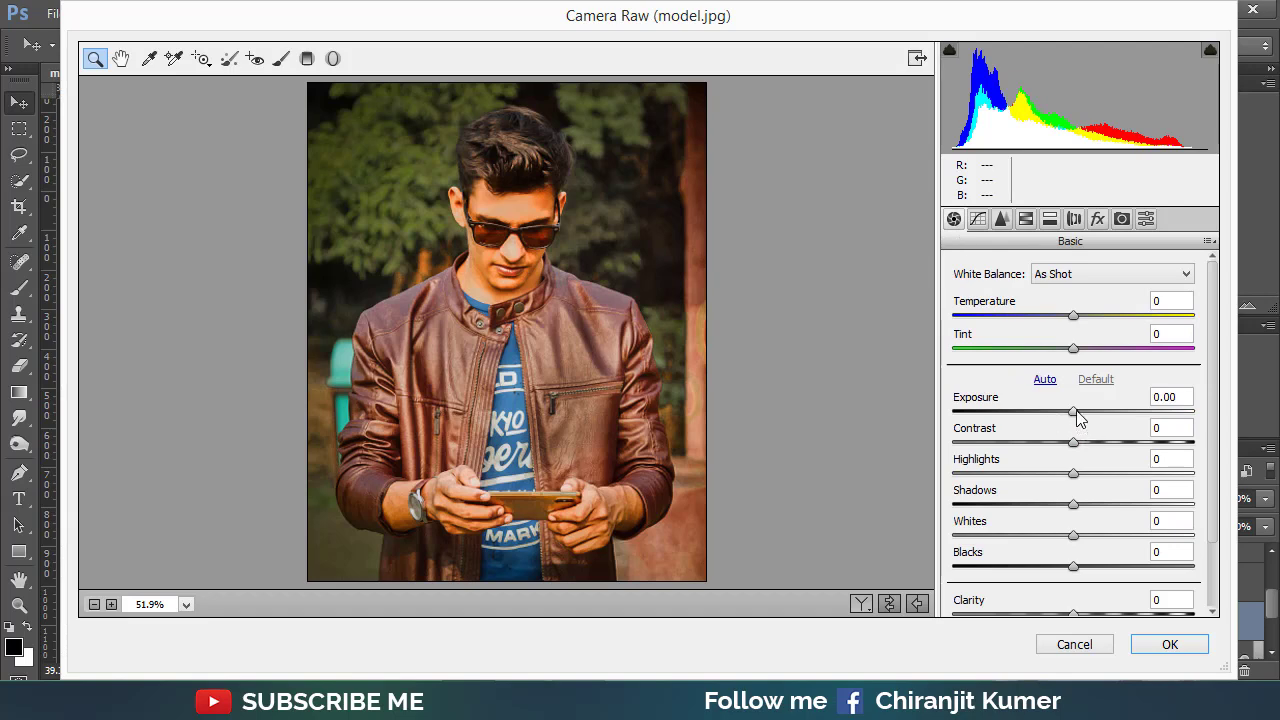
drag(1077, 412, 1095, 448)
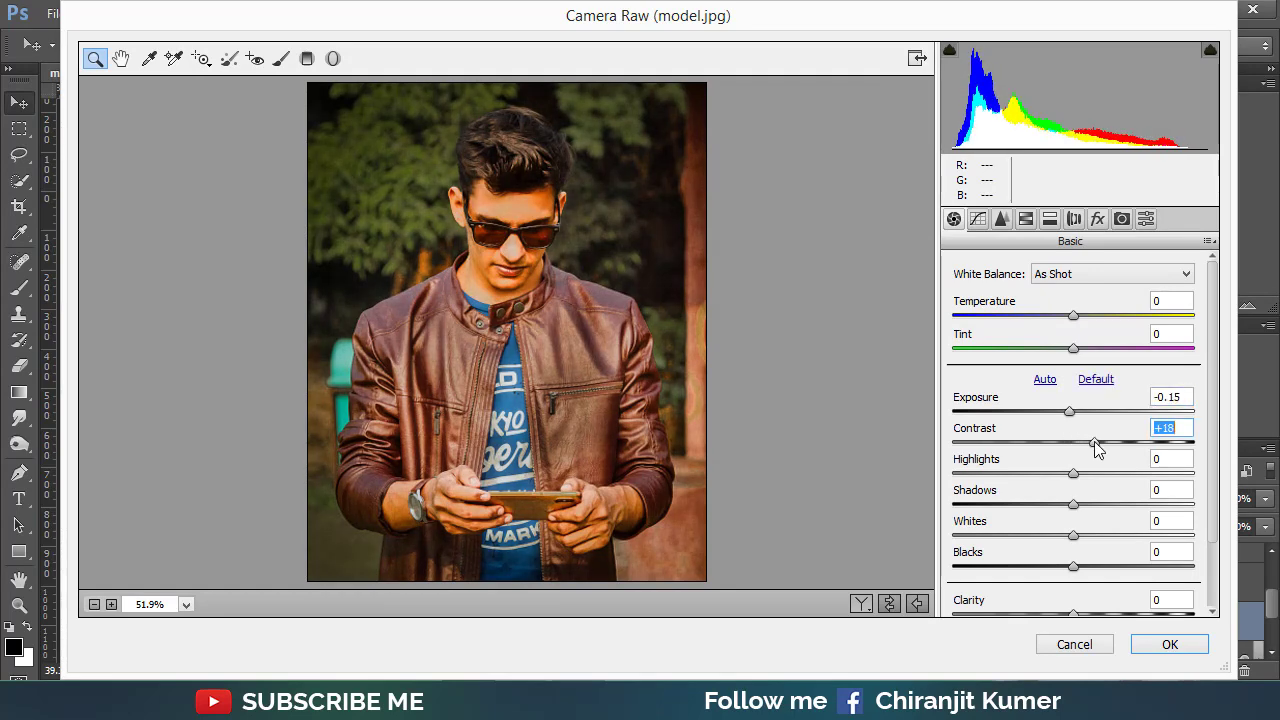
drag(1075, 567, 1058, 567)
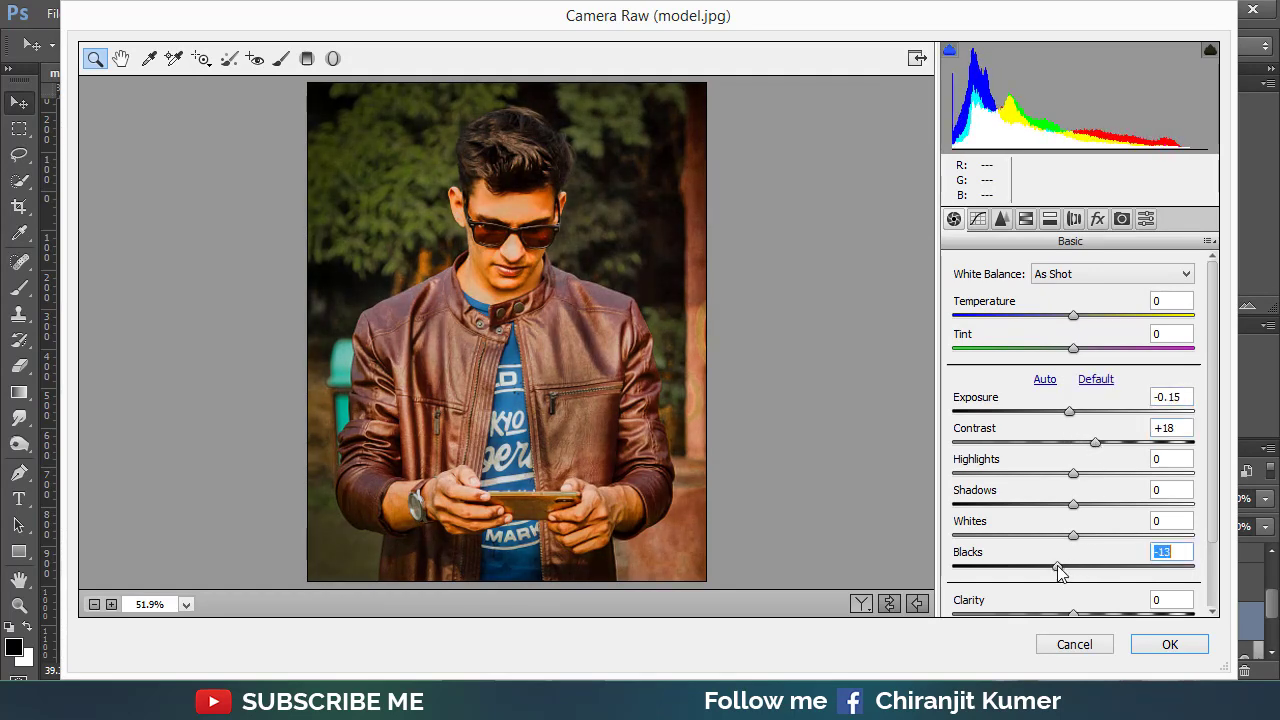
click(1170, 644)
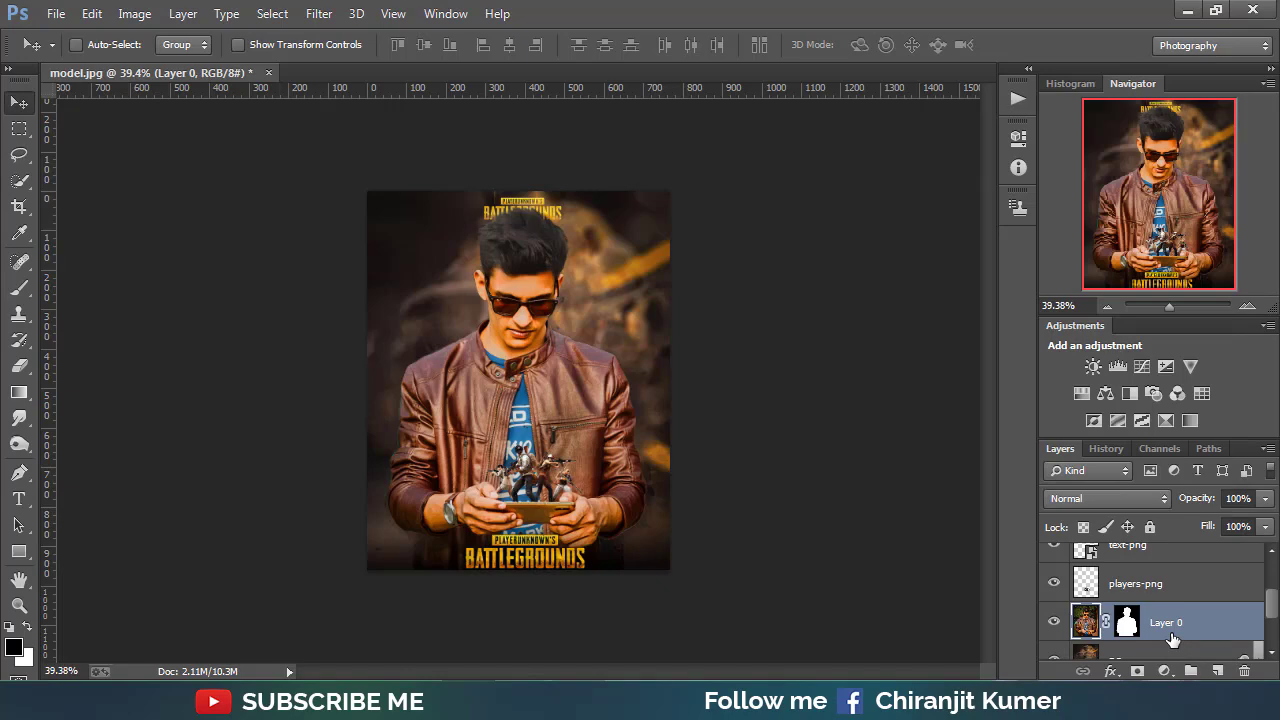
Step: Merge all visible layers into a single layer, starting from the hair-png layer
scroll(1172, 640, up, 3)
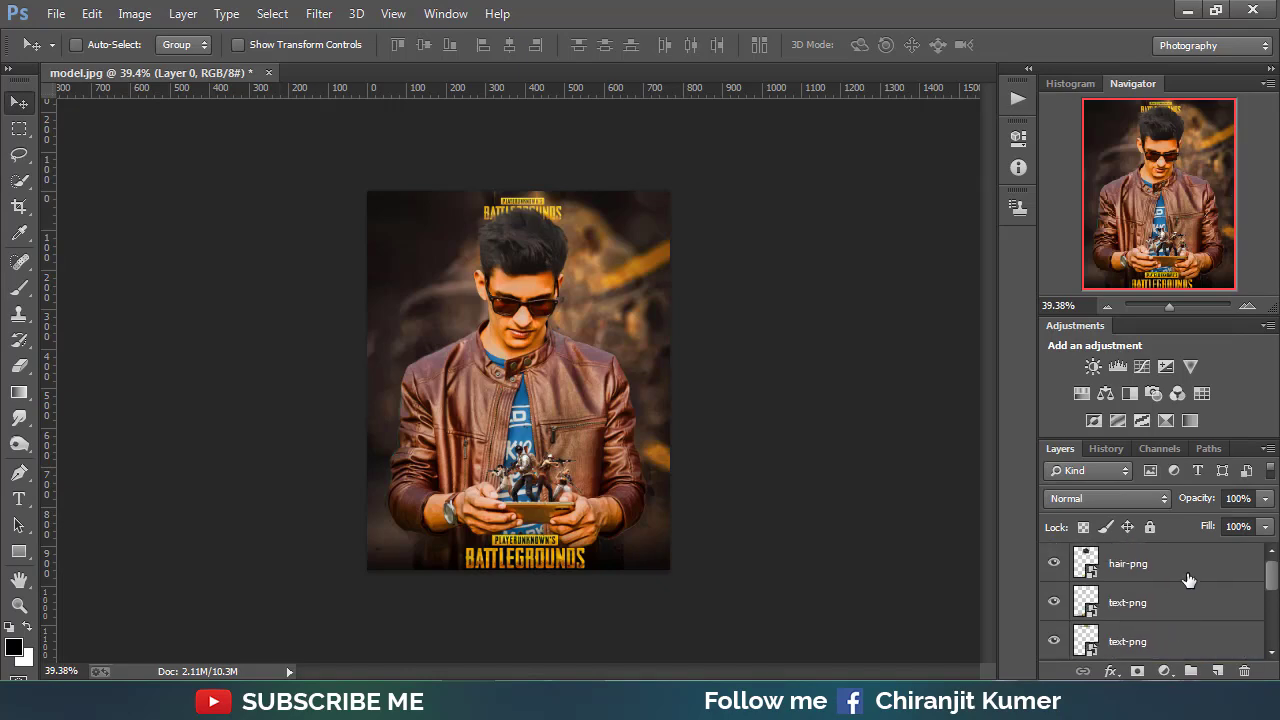
click(1188, 580)
right_click(1205, 562)
click(849, 568)
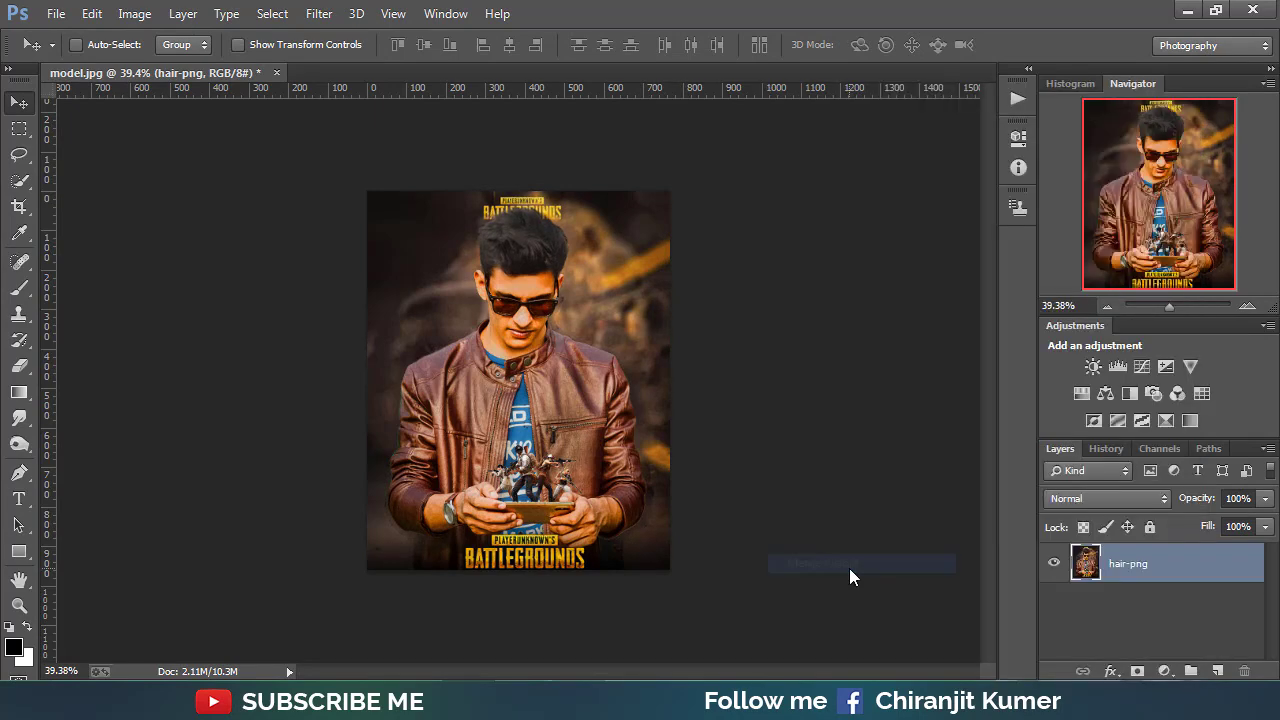
Step: Grade the merged image in Camera Raw with Exposure +0.15, Contrast +4, post-crop vignetting -30 and tone-curve Highlights +3
click(319, 13)
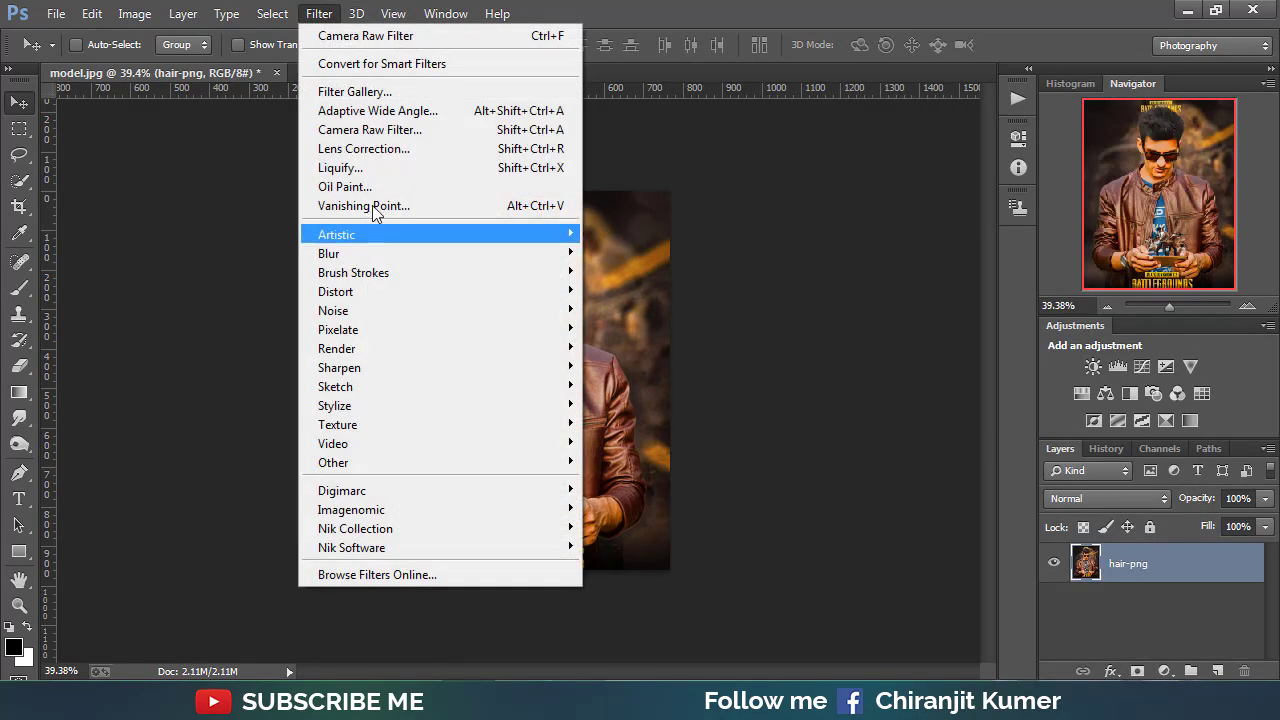
click(397, 135)
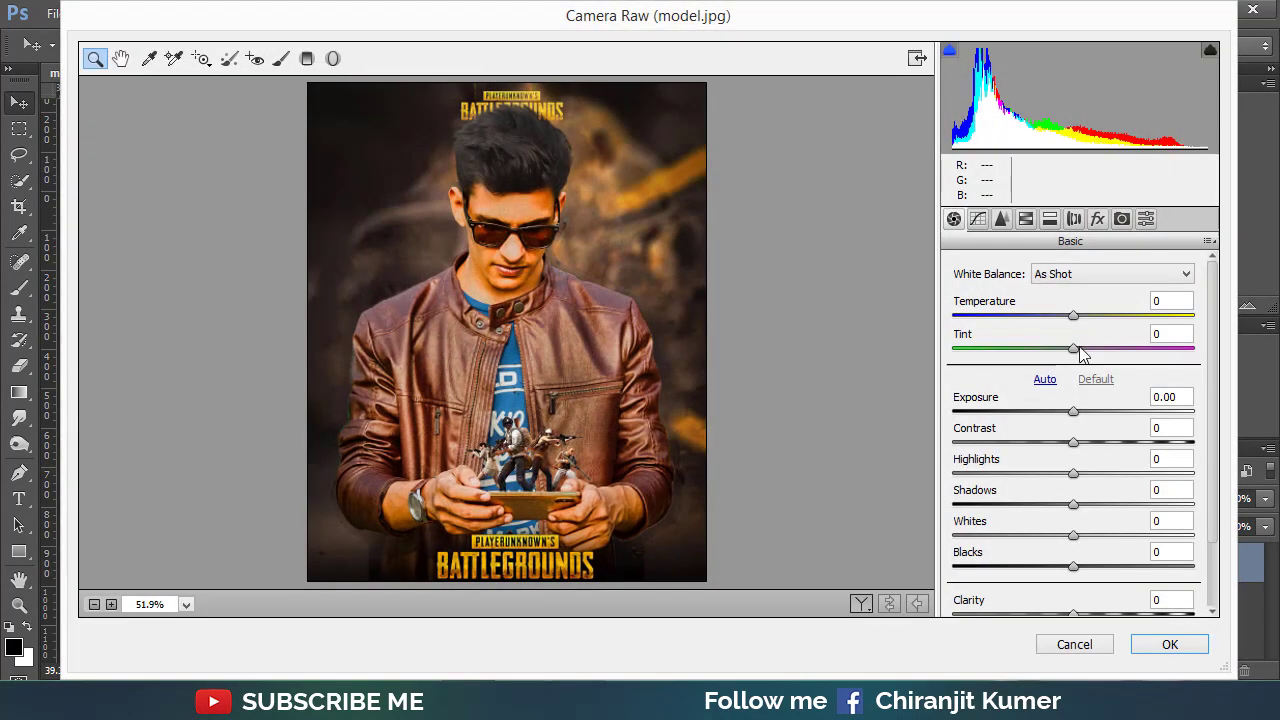
drag(1074, 420, 1036, 486)
click(1098, 223)
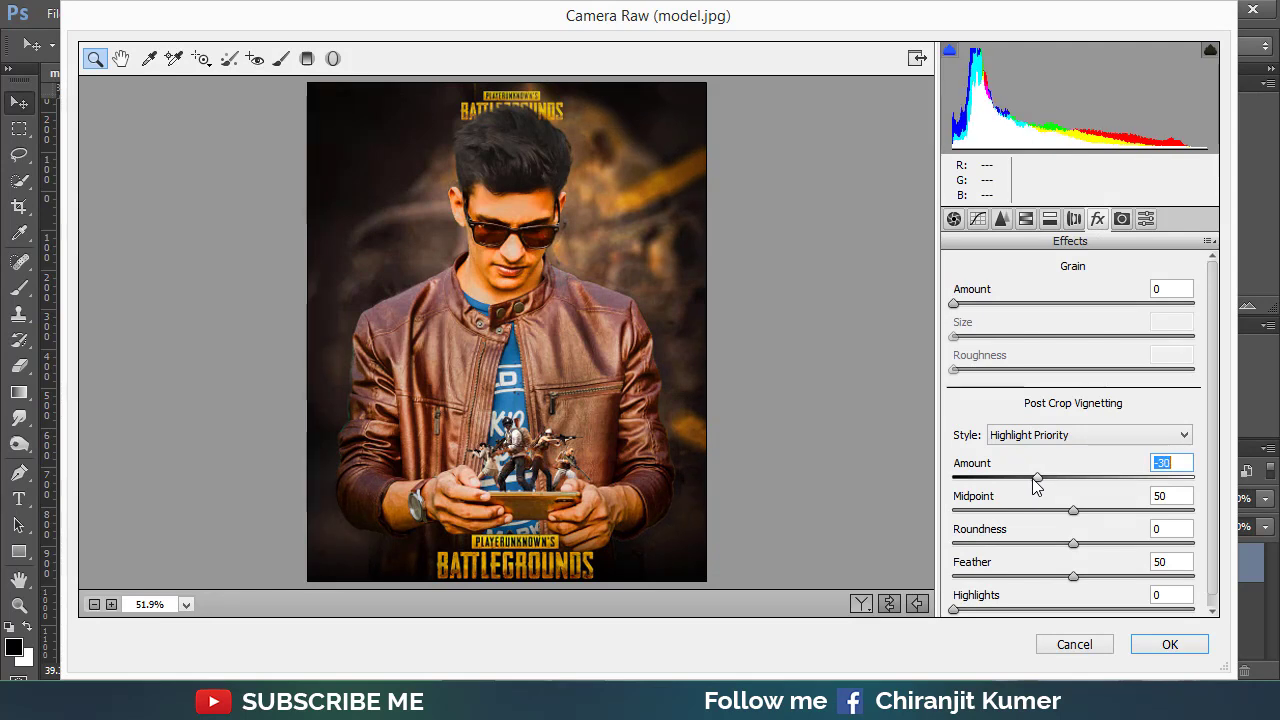
click(977, 222)
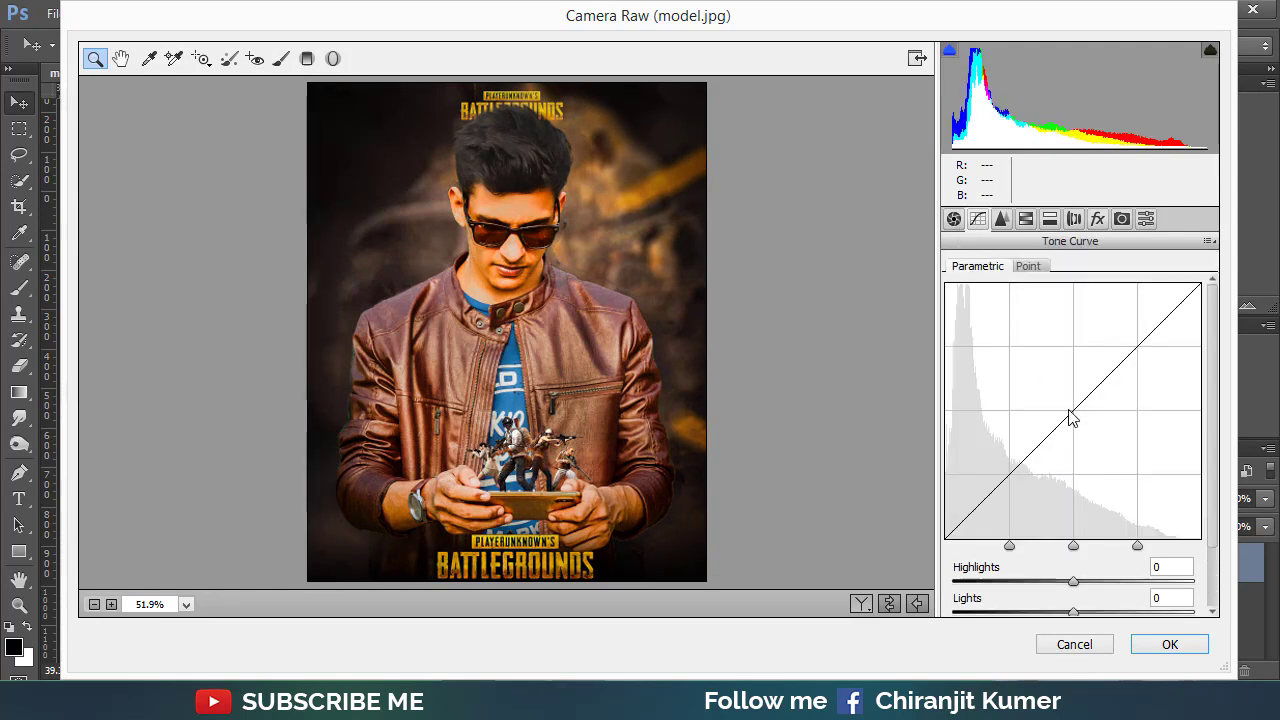
drag(1075, 581, 1079, 581)
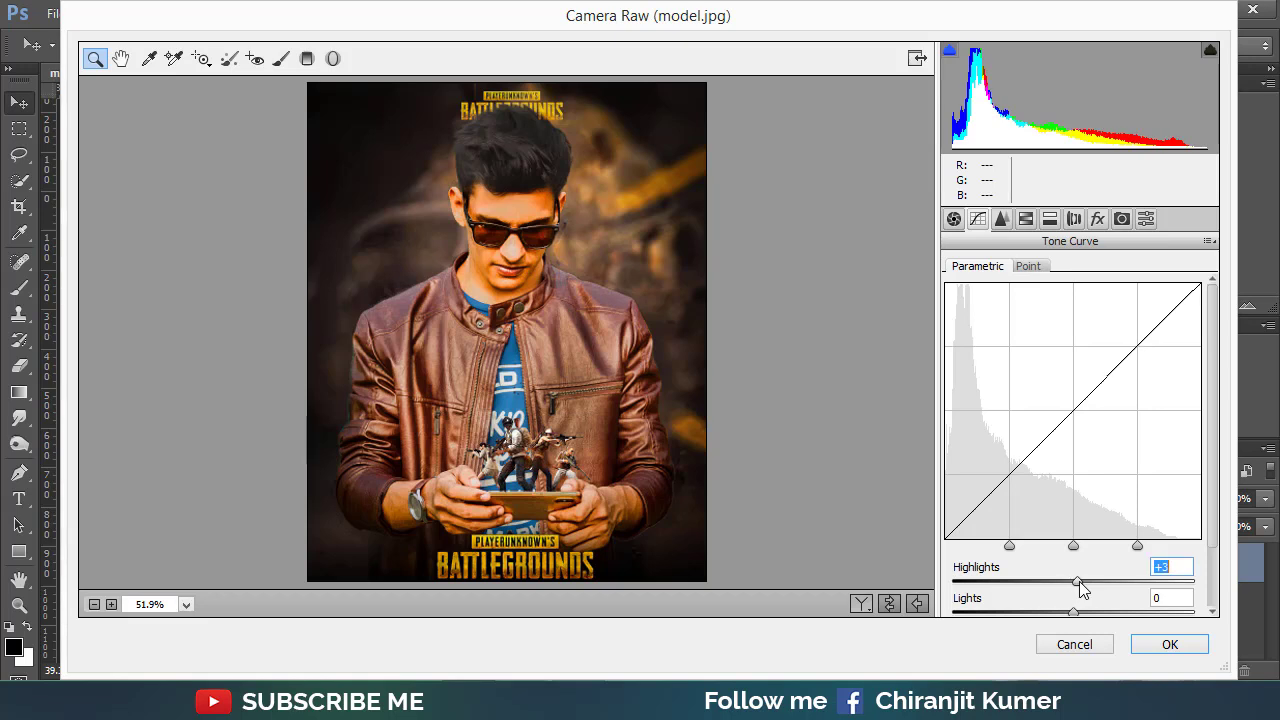
Step: Set the sharpening amount to 5, add a little luminance noise reduction, and apply the Camera Raw adjustments
click(1000, 222)
drag(957, 301, 963, 301)
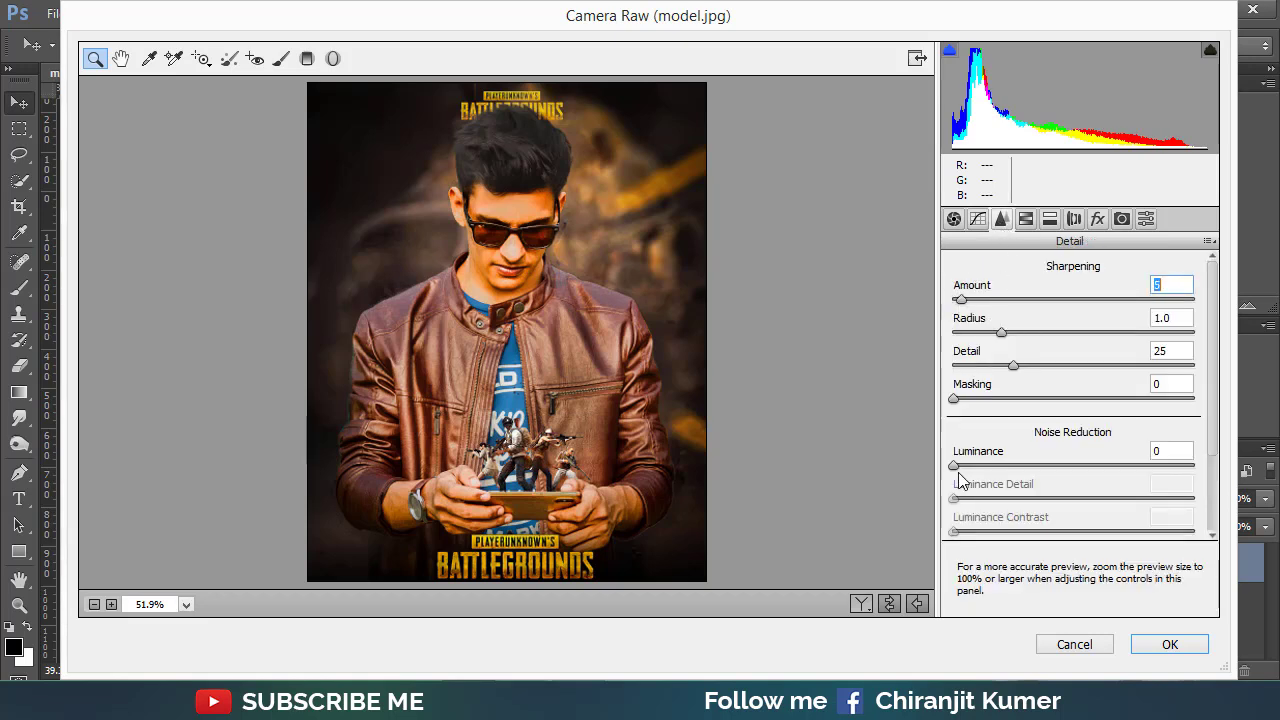
drag(954, 465, 985, 463)
click(950, 223)
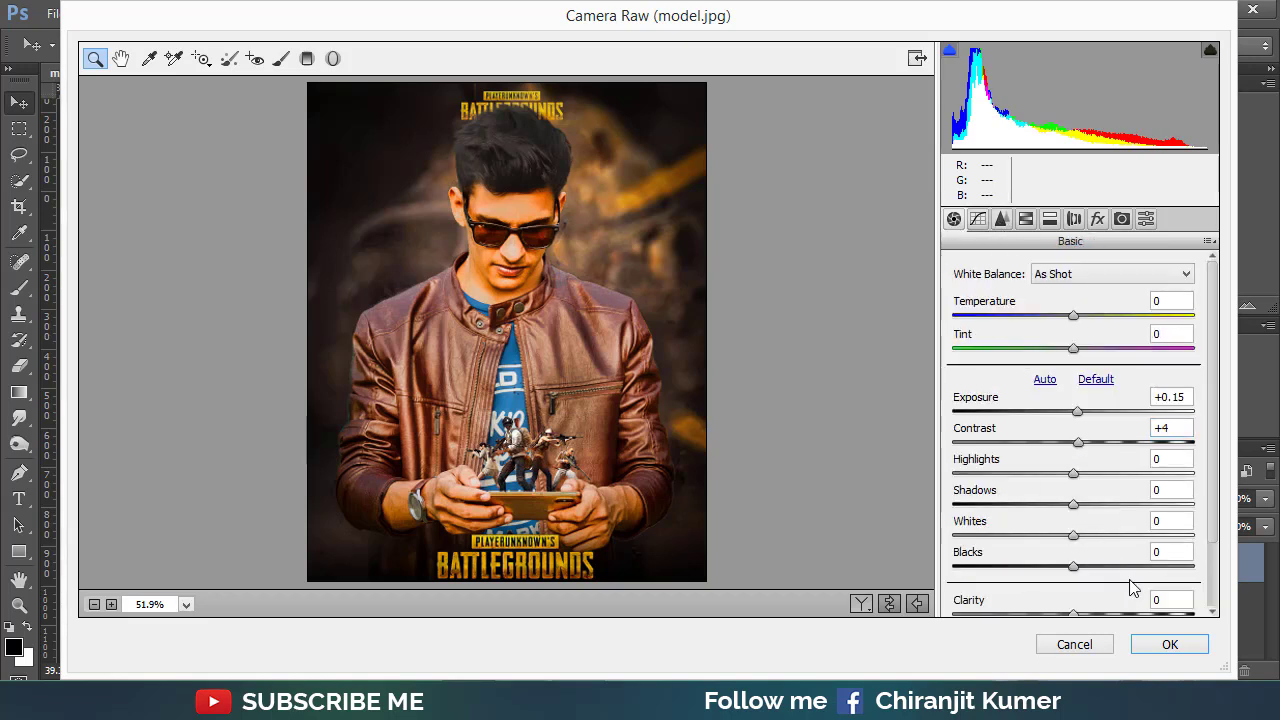
click(1168, 645)
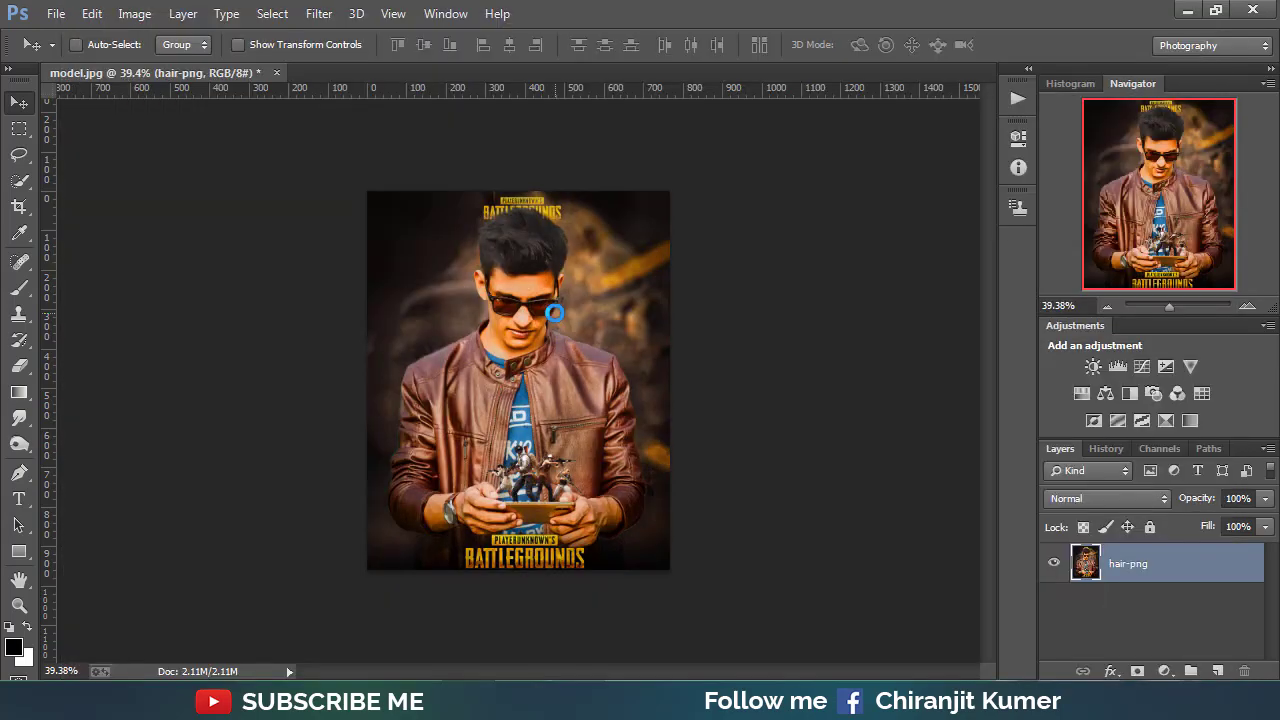
Step: Apply a Brightness/Contrast adjustment to the merged image with Brightness 6 and Contrast 14
click(121, 17)
mouse_move(160, 60)
click(371, 57)
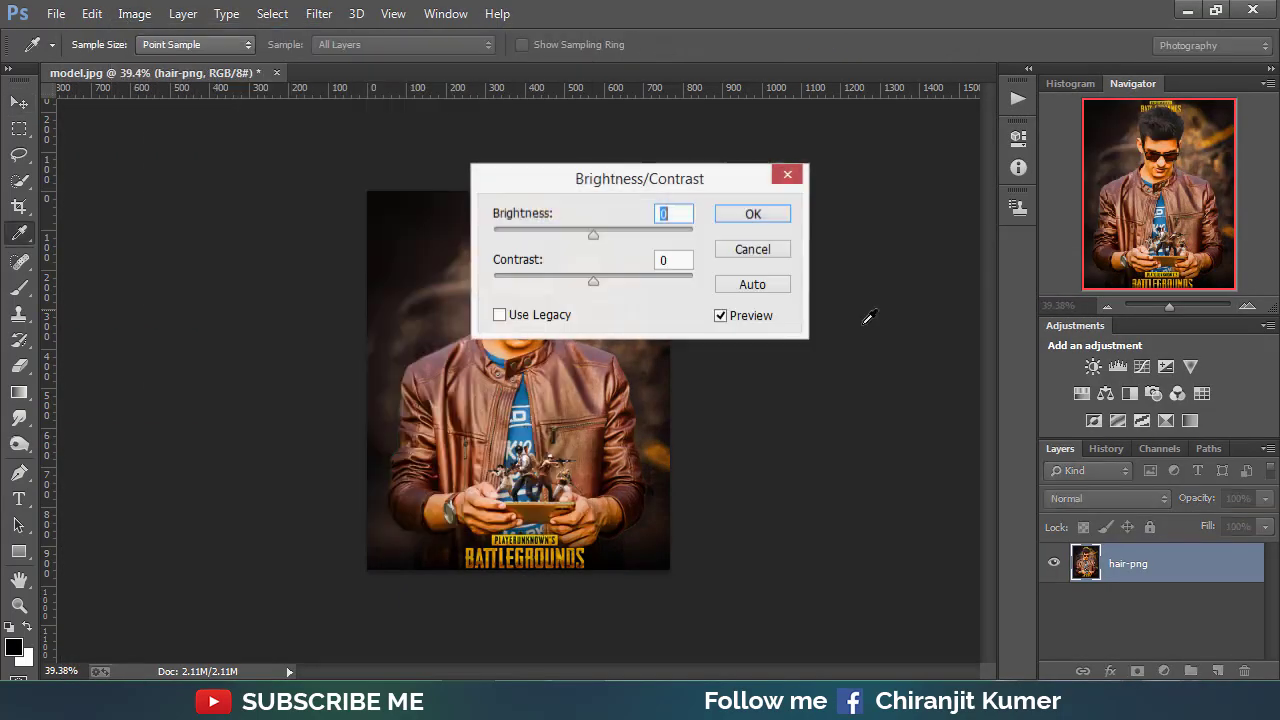
drag(659, 192, 915, 277)
drag(849, 320, 853, 320)
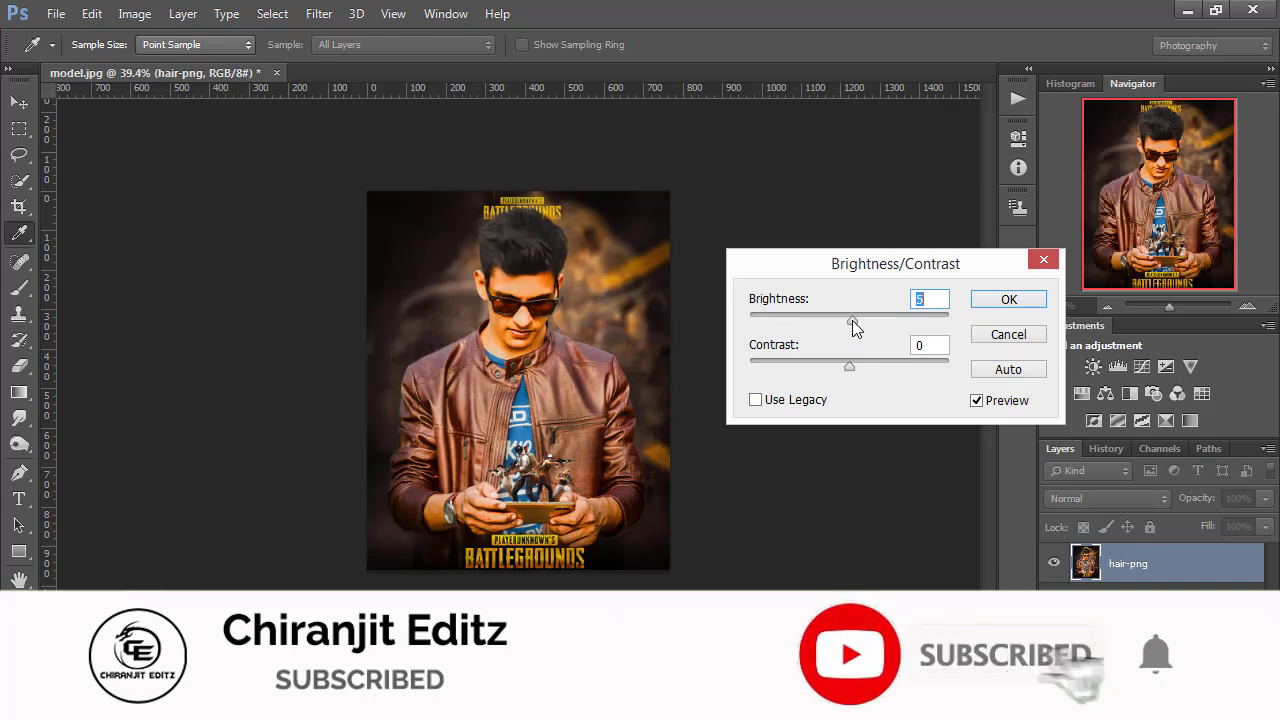
drag(853, 367, 863, 367)
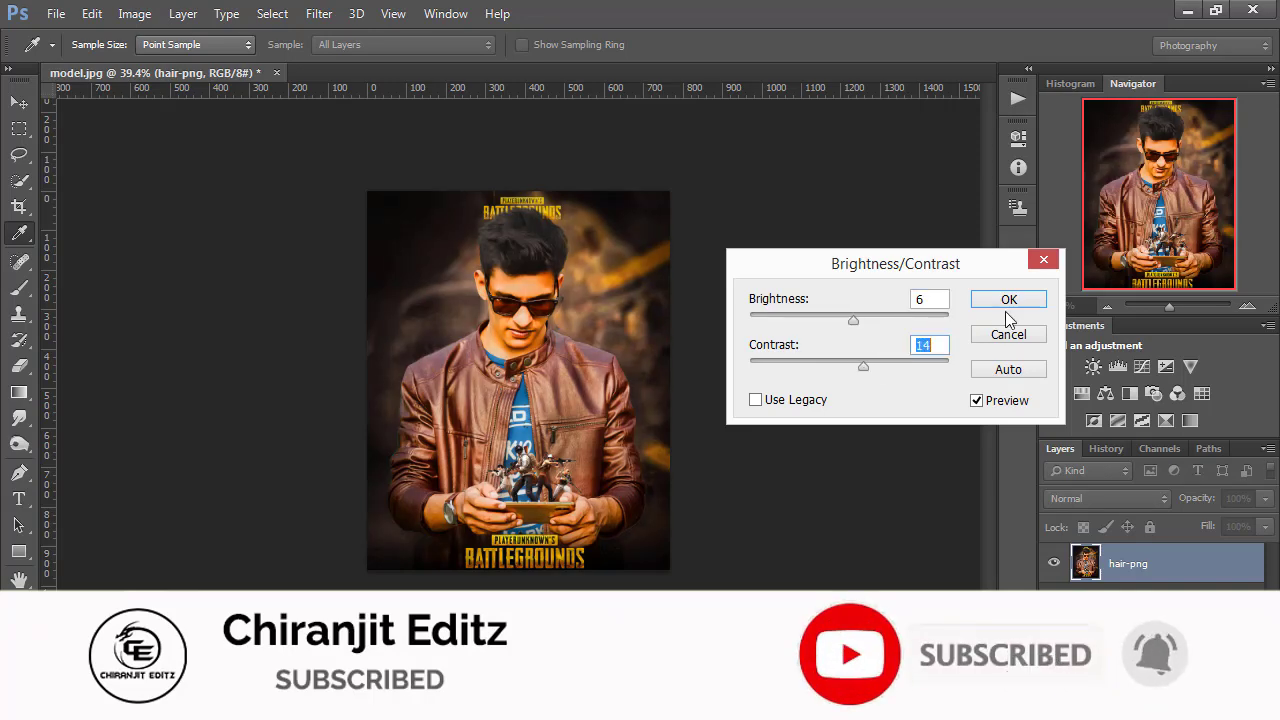
click(1038, 302)
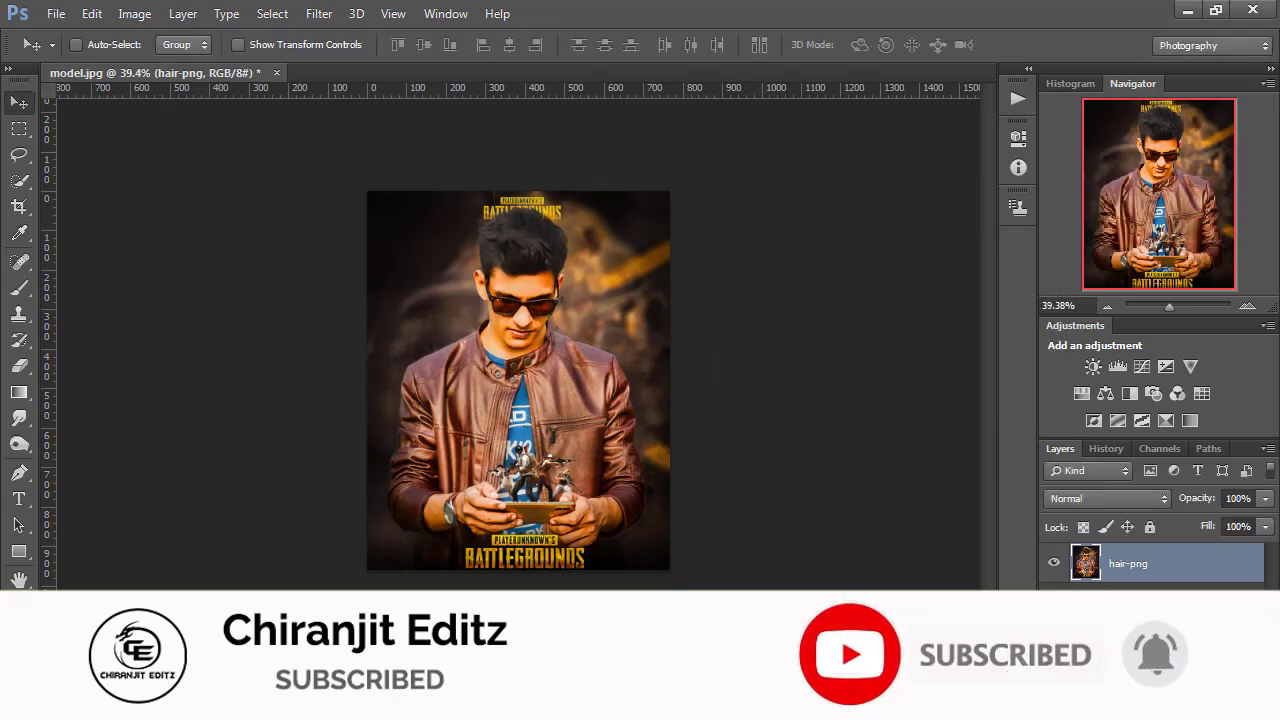